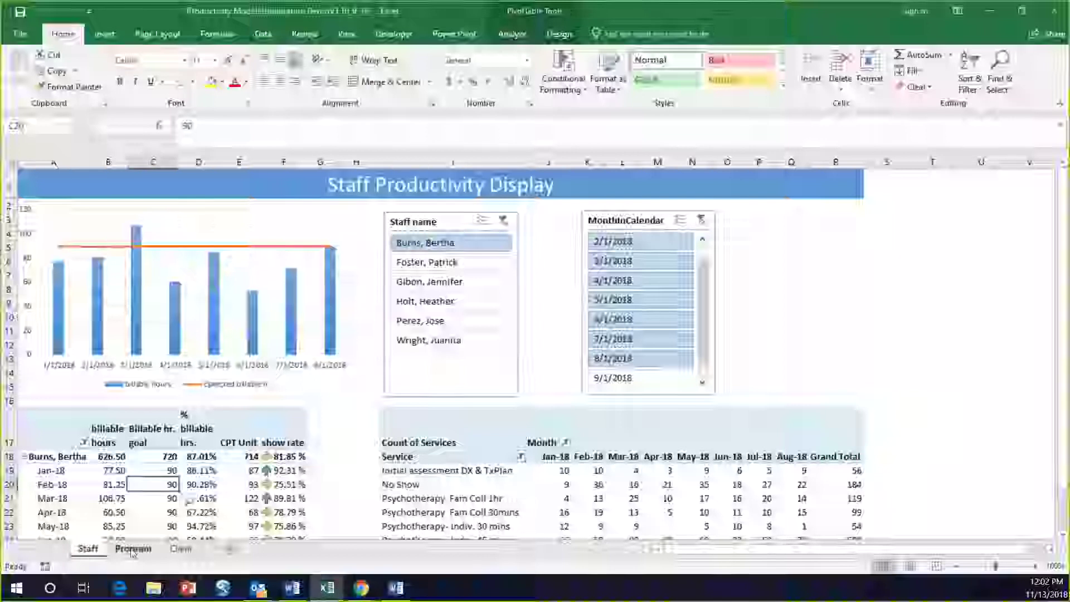
Step: Look over the Program and Client sheets, finishing on the Staff sheet
{"action": "left_click", "coordinate": [132, 551]}
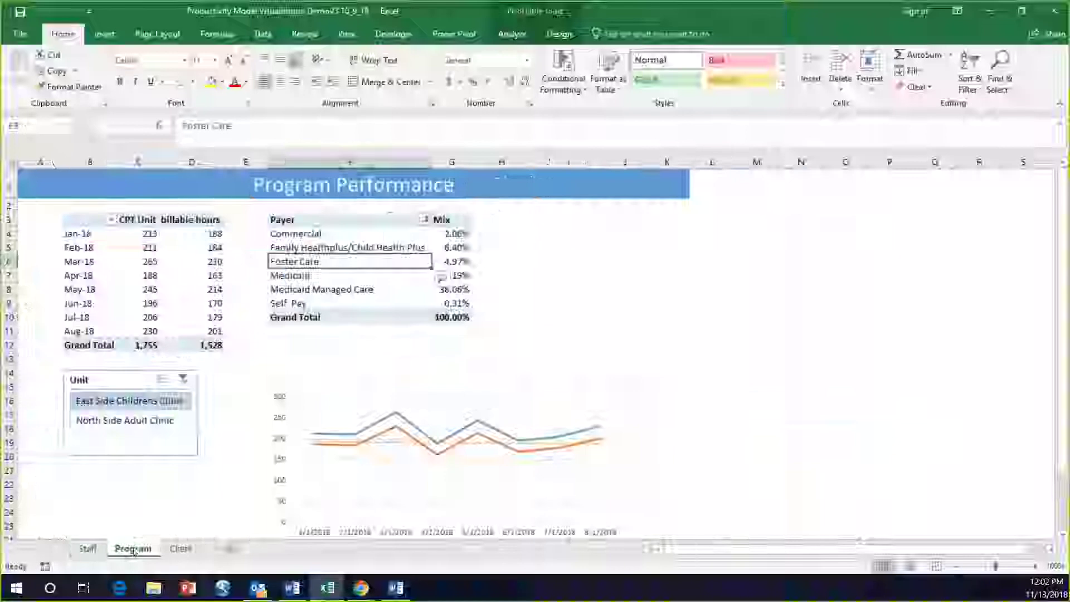
{"action": "left_click", "coordinate": [181, 550]}
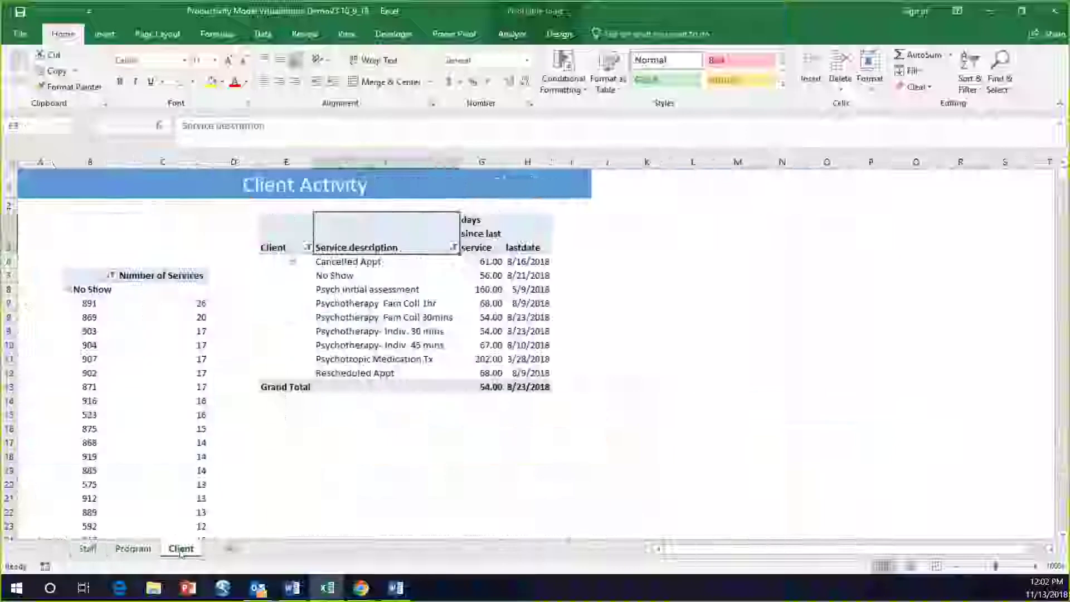
{"action": "left_click", "coordinate": [86, 550]}
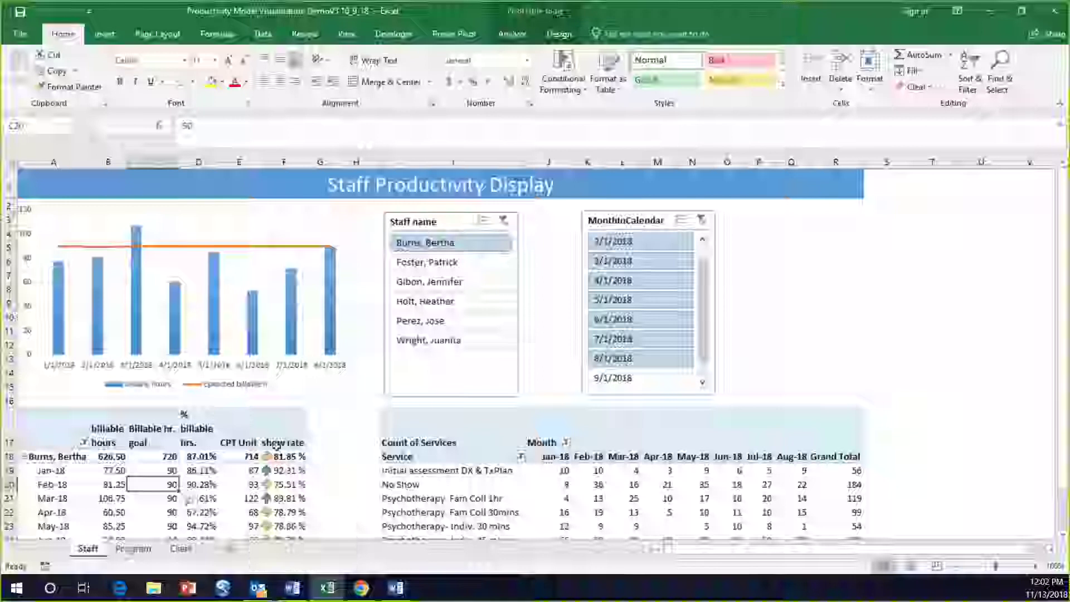
Step: Examine the Staff sheet's billable hours chart, slicers, monthly productivity table and service count table
{"action": "scroll", "coordinate": [312, 456], "scroll_direction": "down", "scroll_amount": 2}
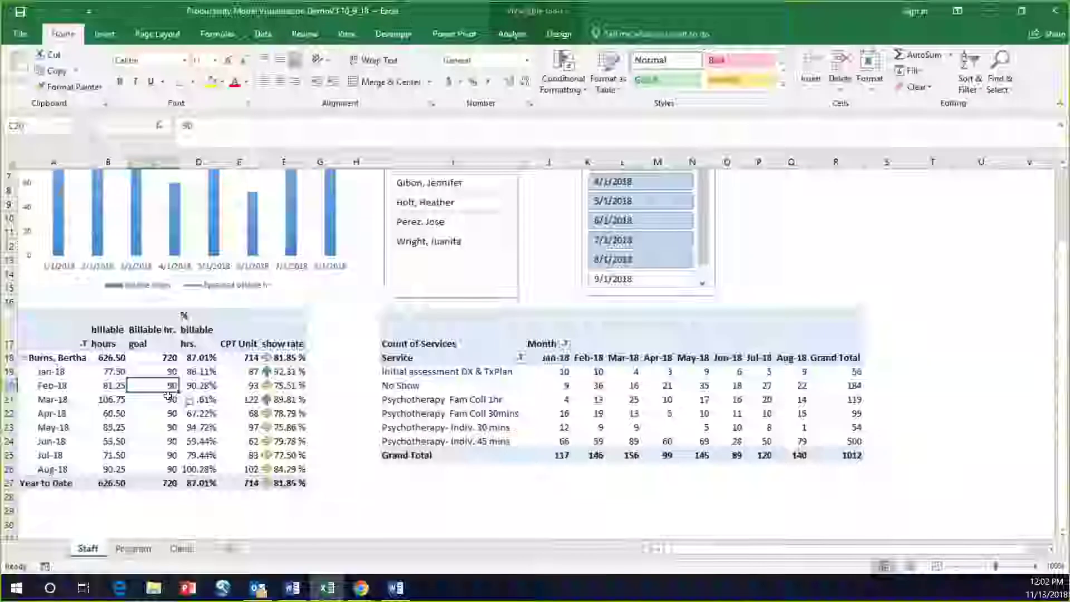
{"action": "scroll", "coordinate": [94, 286], "scroll_direction": "up", "scroll_amount": 2}
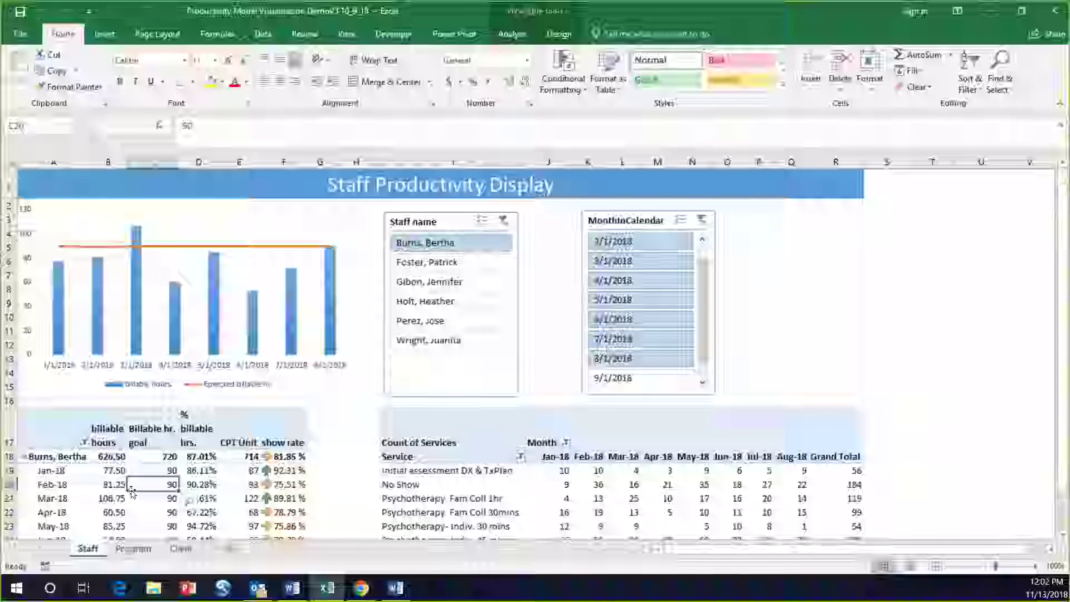
{"action": "scroll", "coordinate": [132, 492], "scroll_direction": "down", "scroll_amount": 2}
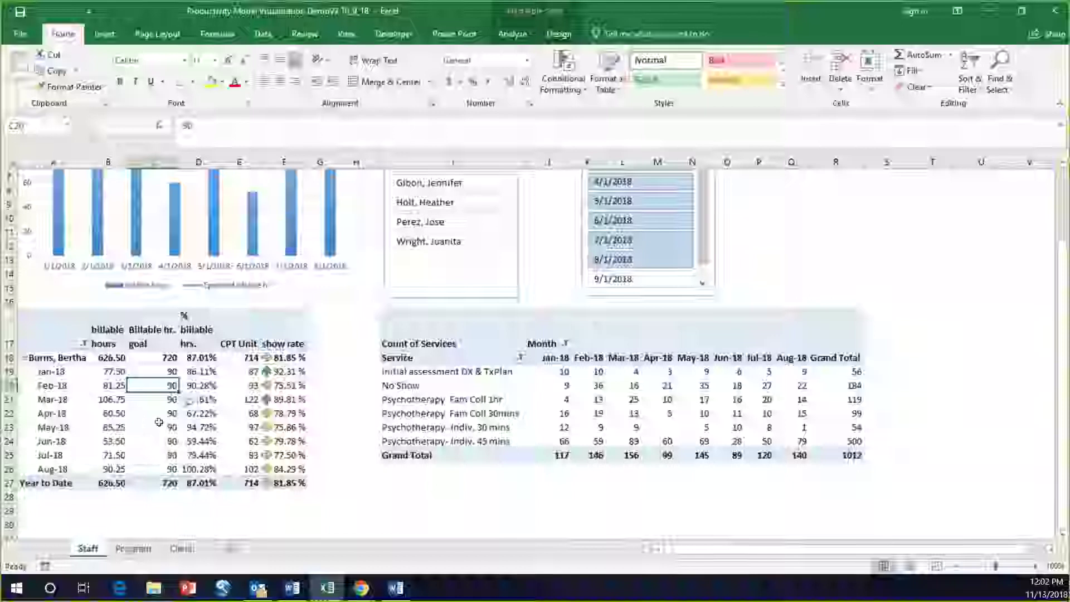
{"action": "scroll", "coordinate": [212, 459], "scroll_direction": "up", "scroll_amount": 2}
{"action": "scroll", "coordinate": [212, 459], "scroll_direction": "down", "scroll_amount": 2}
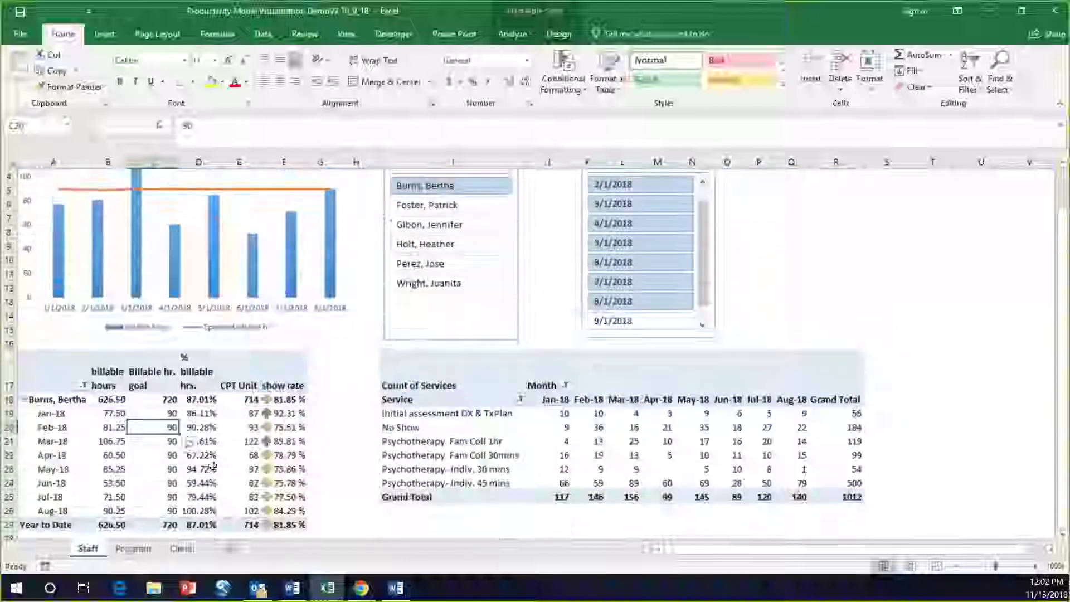
{"action": "scroll", "coordinate": [212, 466], "scroll_direction": "up", "scroll_amount": 2}
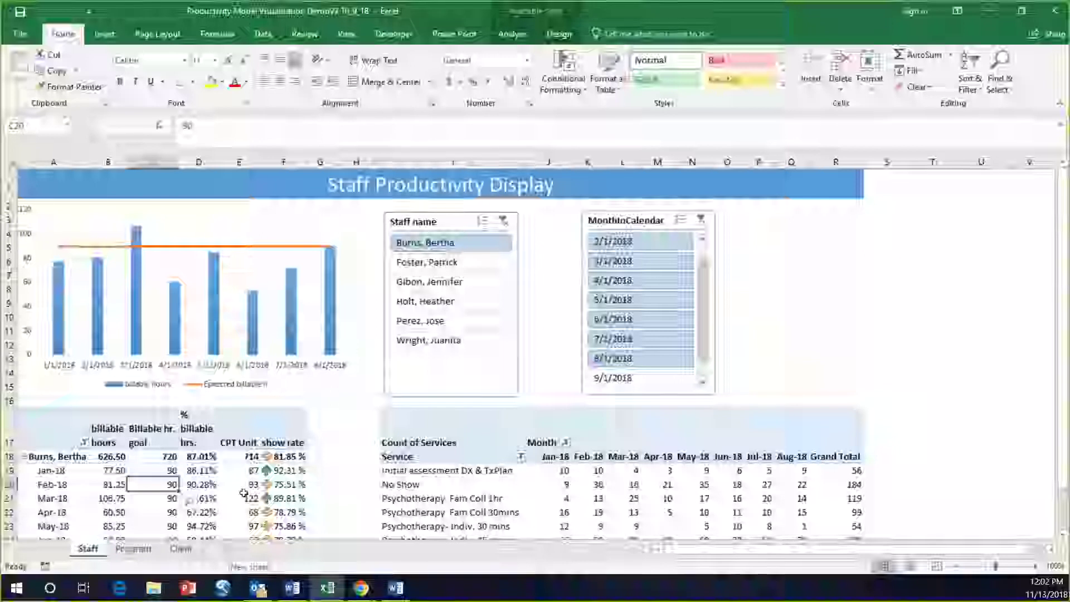
{"action": "scroll", "coordinate": [252, 484], "scroll_direction": "down", "scroll_amount": 2}
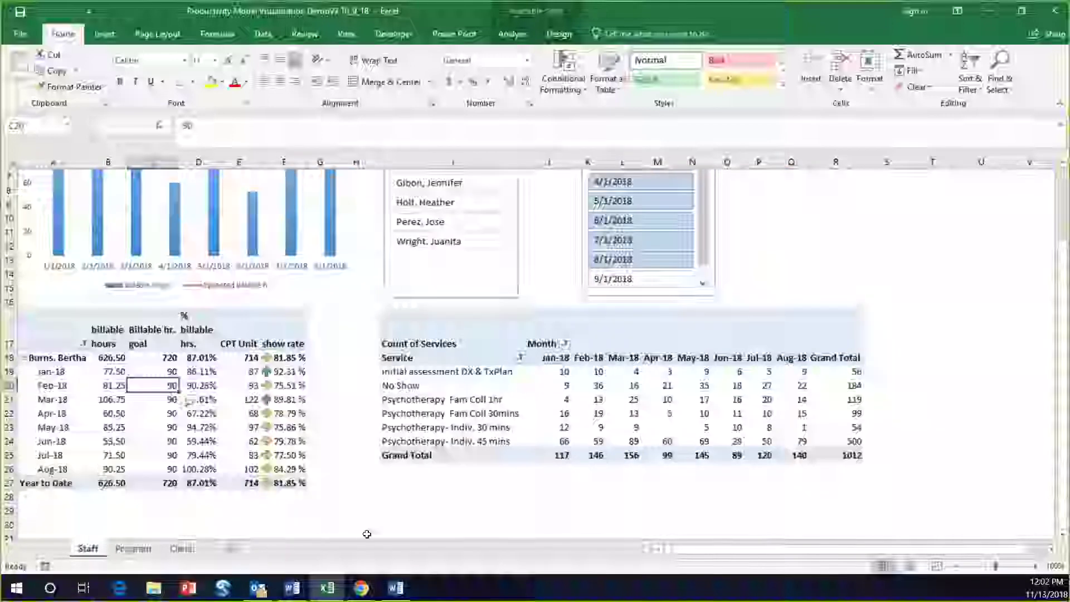
{"action": "scroll", "coordinate": [356, 495], "scroll_direction": "up", "scroll_amount": 2}
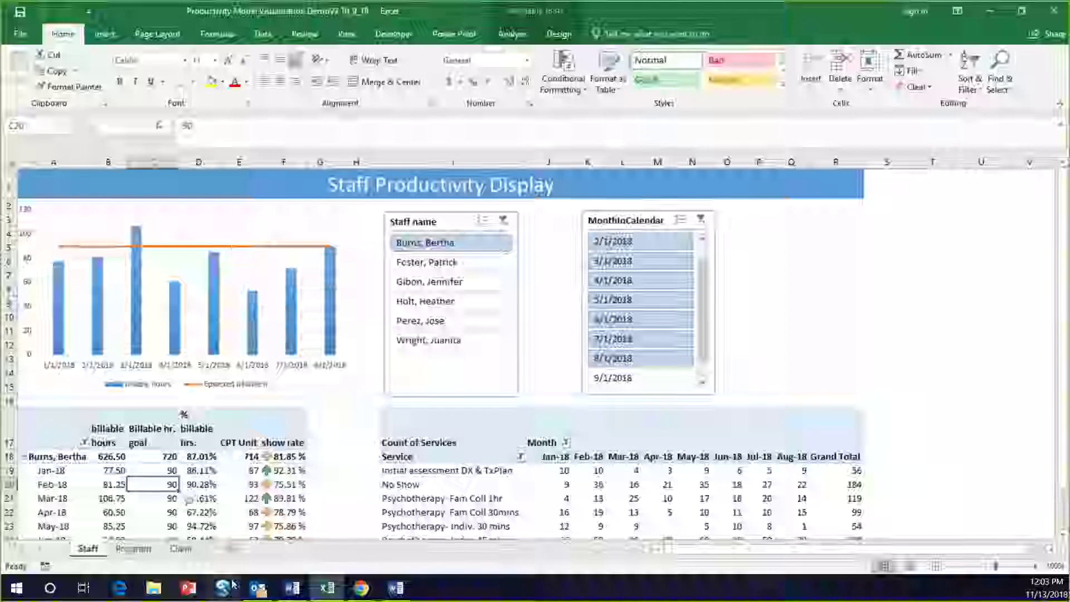
{"action": "mouse_move", "coordinate": [258, 588]}
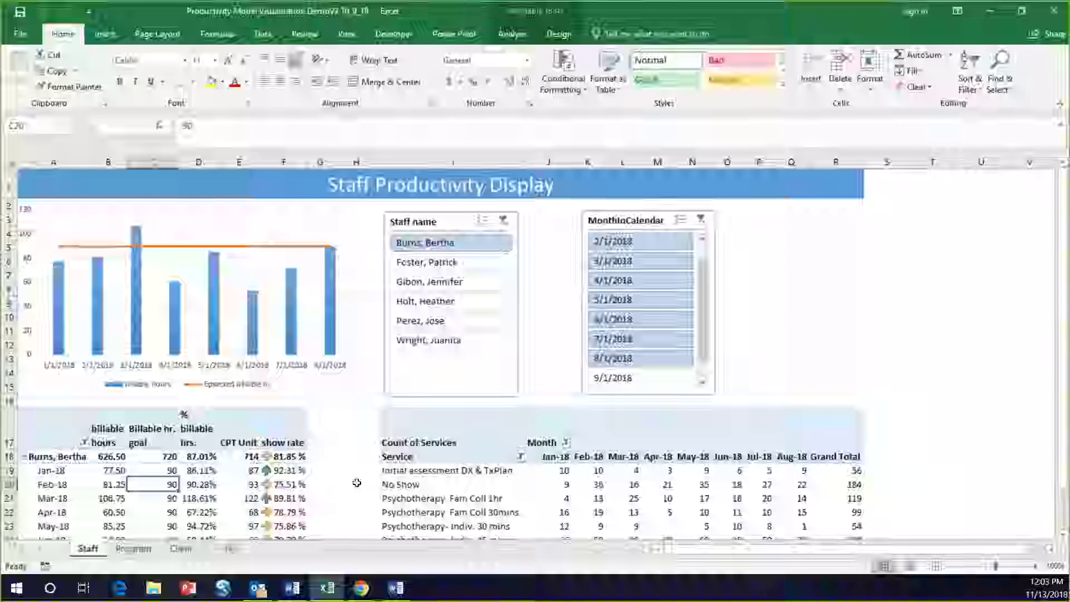
Step: Add a new worksheet after Staff and rename it Dashboard
{"action": "left_click", "coordinate": [229, 549]}
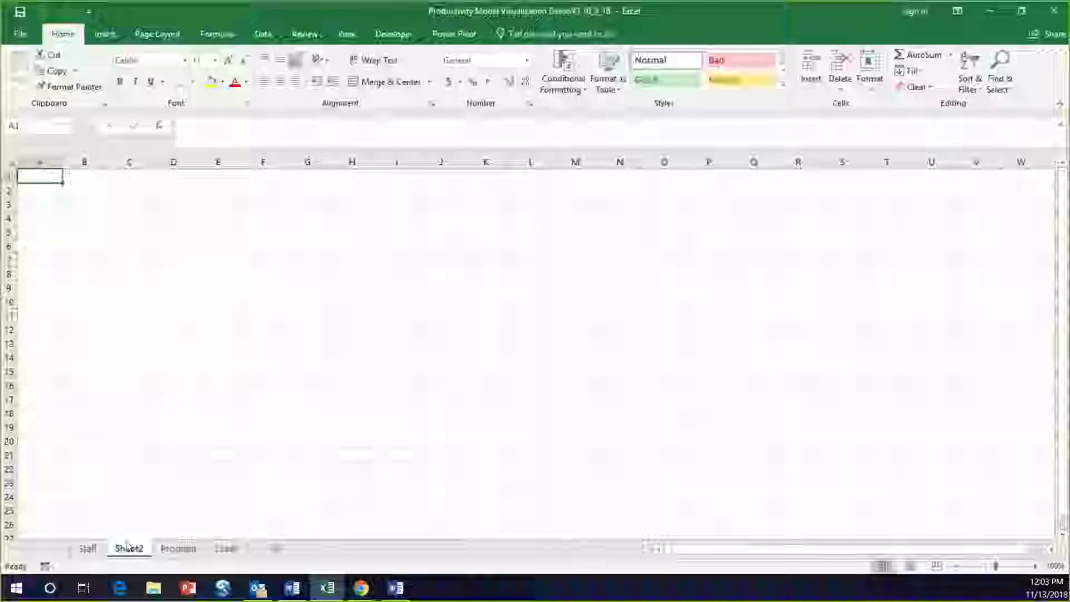
{"action": "type", "text": "D"}
{"action": "double_click", "coordinate": [129, 548]}
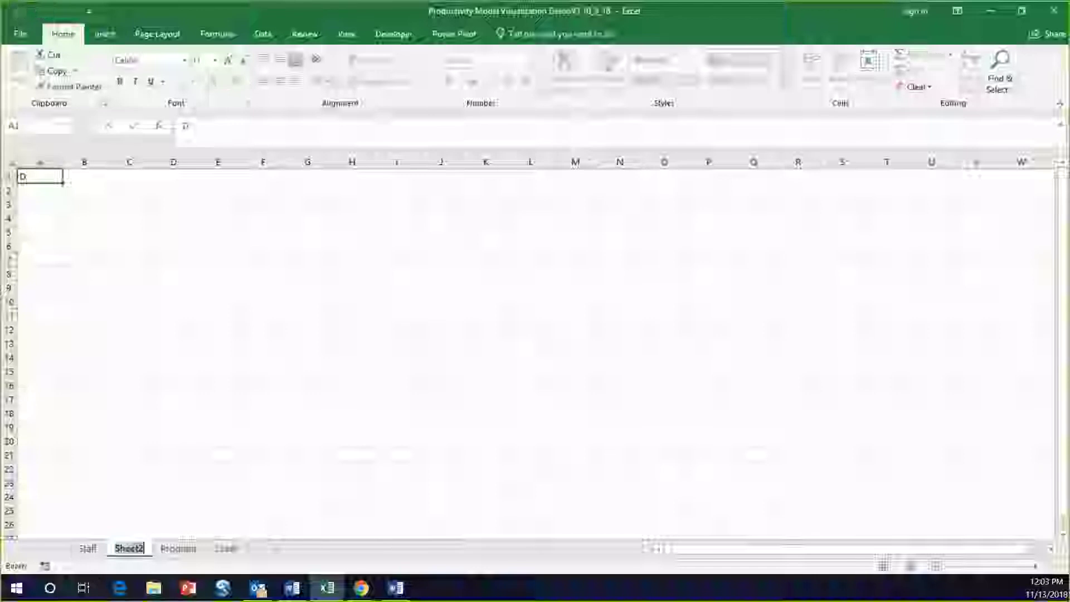
{"action": "type", "text": "Da"}
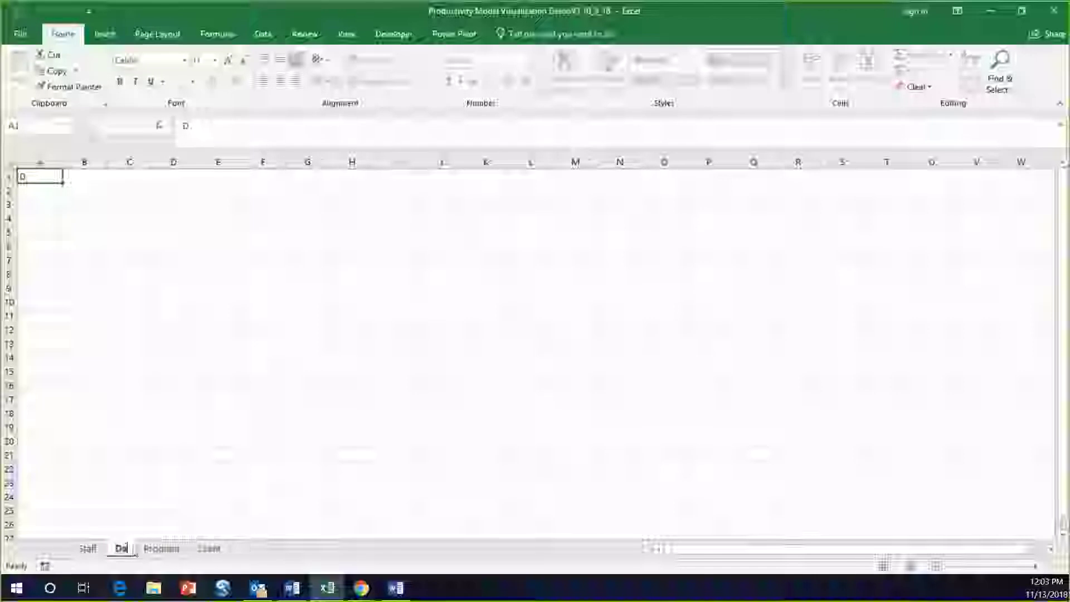
{"action": "type", "text": "shboa"}
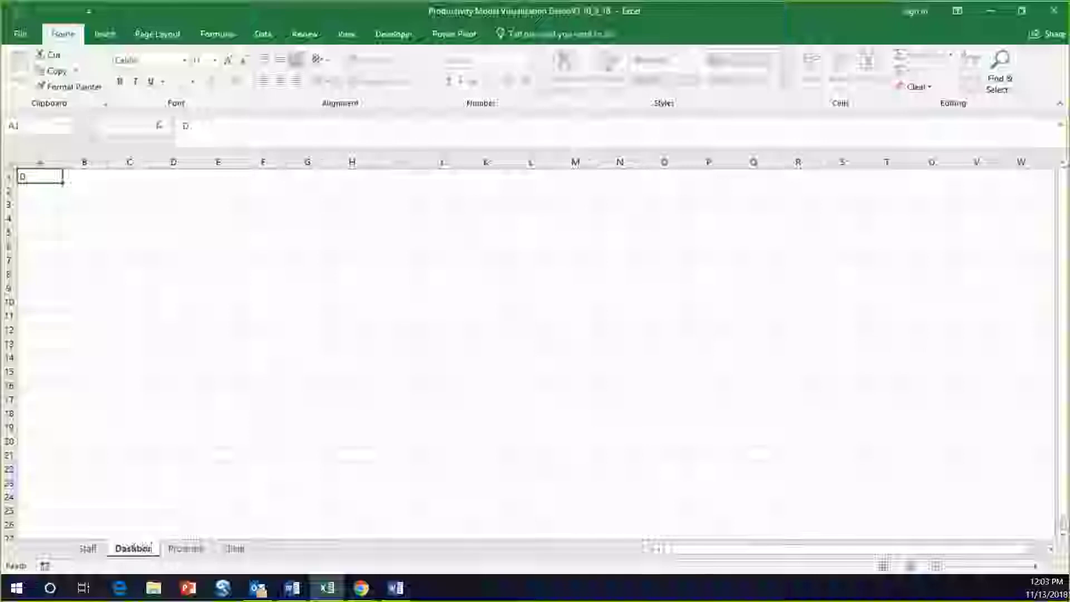
{"action": "key", "text": "BackSpace"}
{"action": "key", "text": "BackSpace"}
{"action": "type", "text": "oard"}
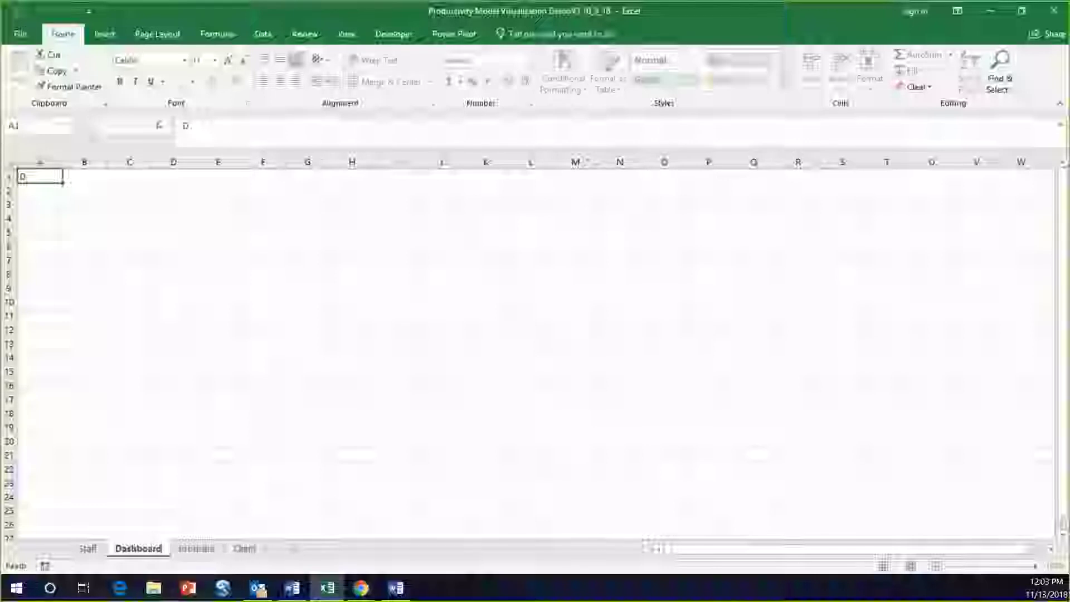
{"action": "key", "text": "Return"}
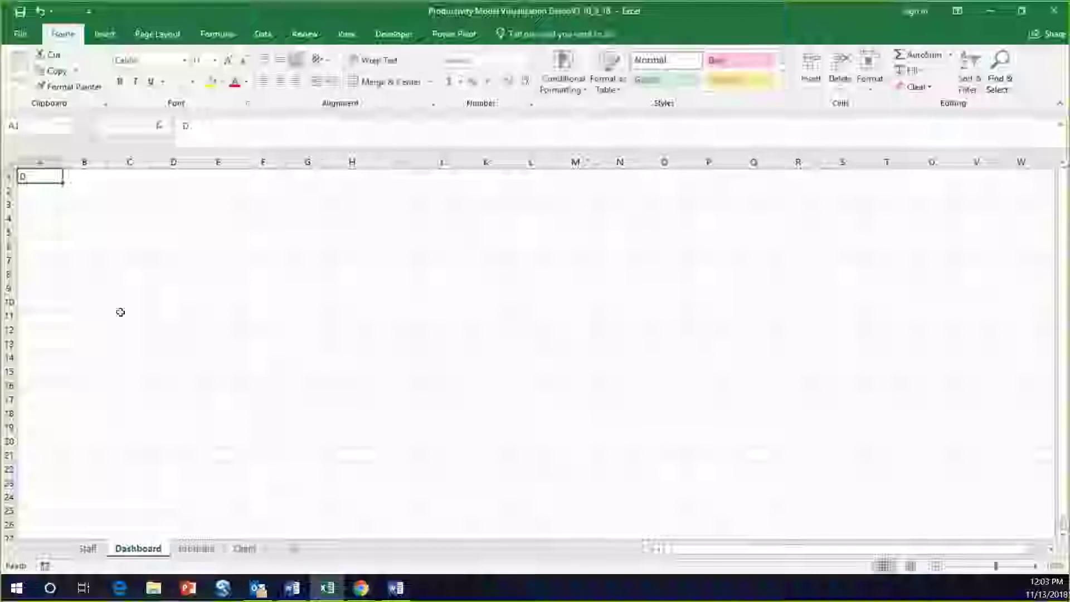
Step: Hide the gridlines on the Dashboard sheet and clear the stray letter D from cell A1
{"action": "scroll", "coordinate": [236, 306], "scroll_direction": "down", "scroll_amount": 1}
{"action": "scroll", "coordinate": [26, 220], "scroll_direction": "up", "scroll_amount": 1}
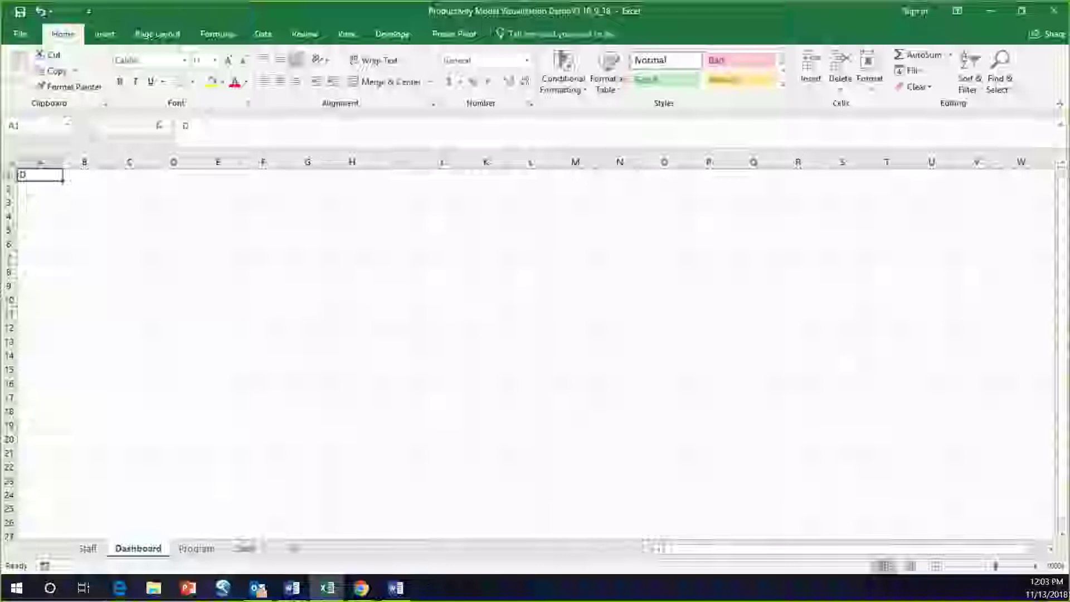
{"action": "left_click", "coordinate": [25, 219]}
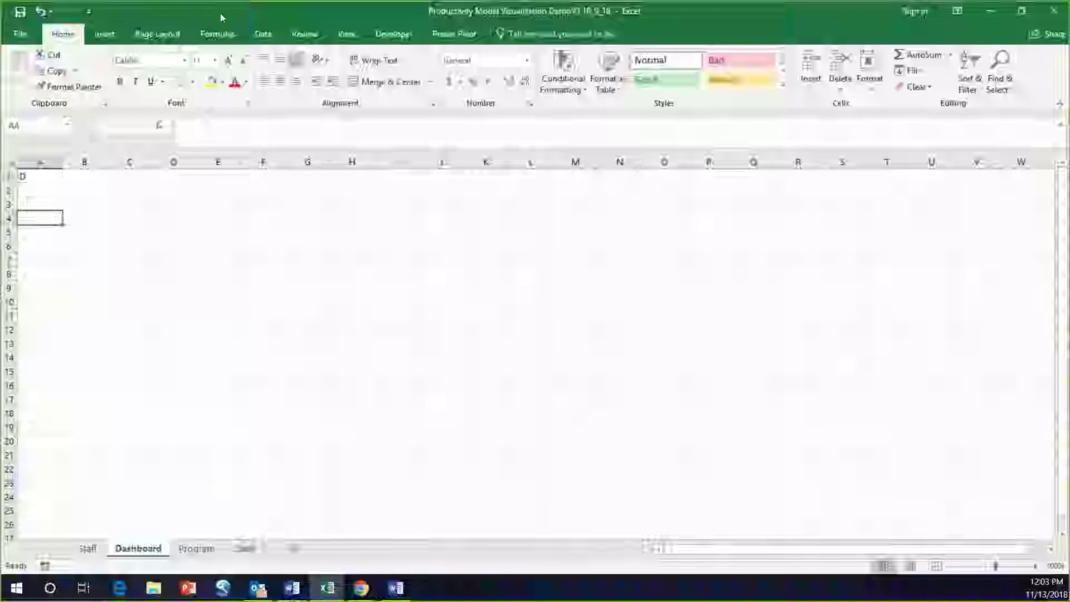
{"action": "left_click", "coordinate": [346, 35]}
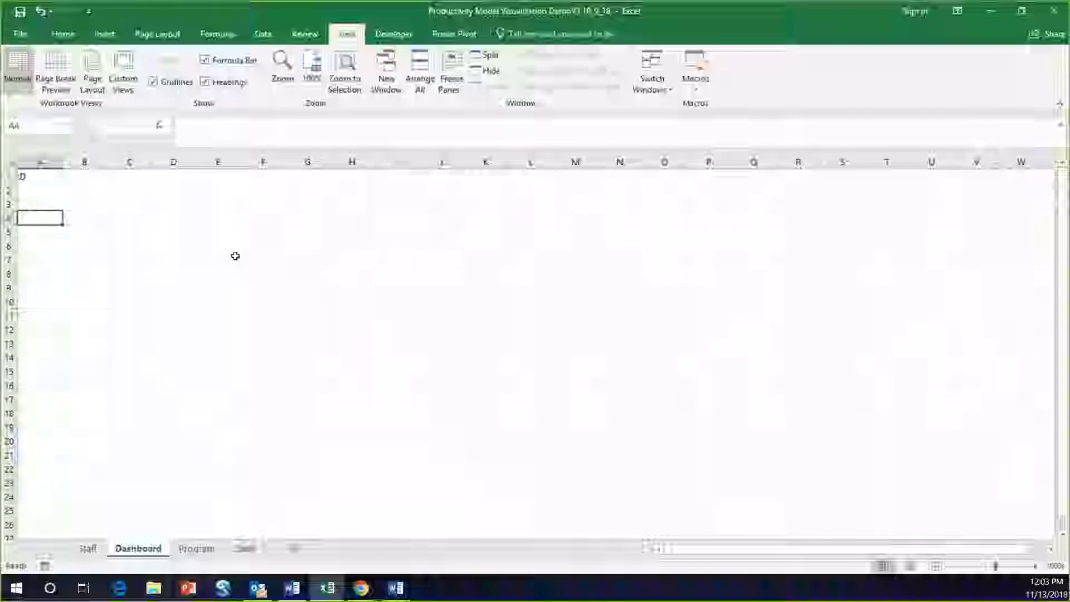
{"action": "left_click", "coordinate": [38, 176]}
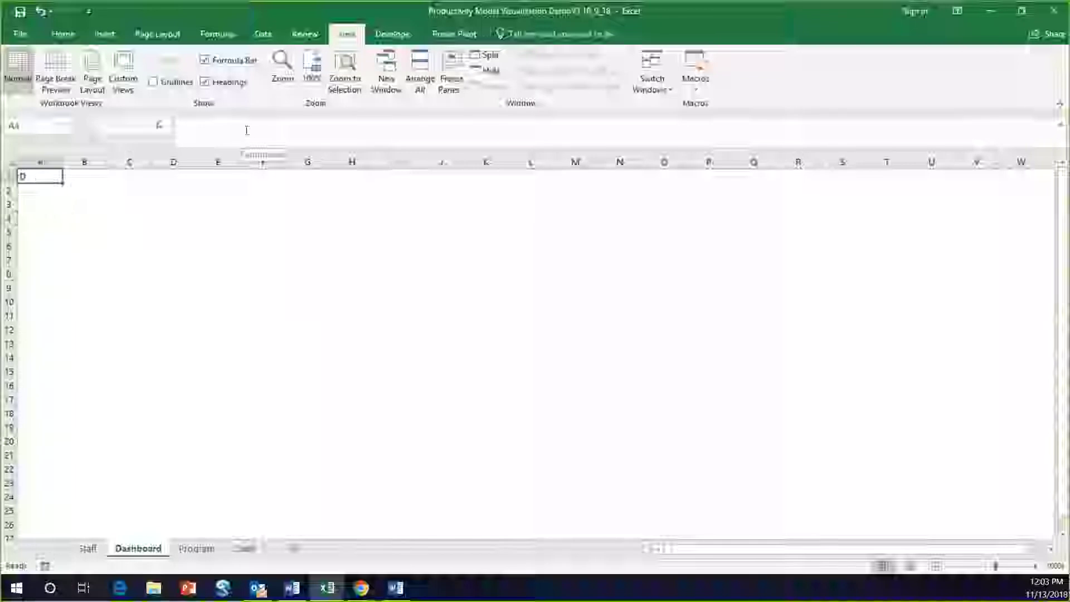
{"action": "key", "text": "Delete"}
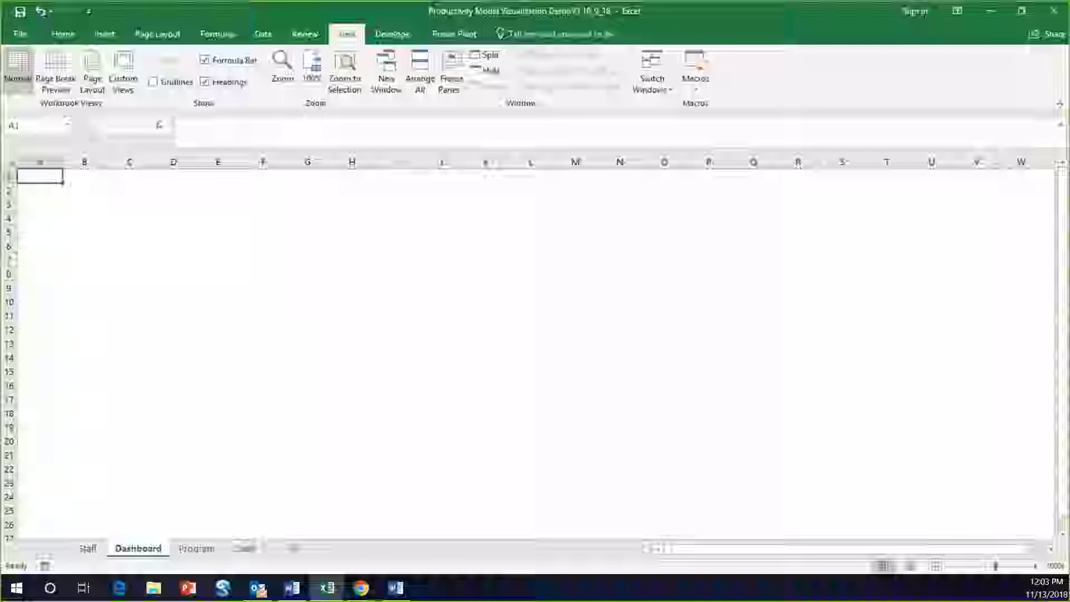
Step: Merge and center cells A1:J1 on the Dashboard sheet and apply the Good cell style
{"action": "left_click_drag", "start_coordinate": [50, 176], "coordinate": [437, 174]}
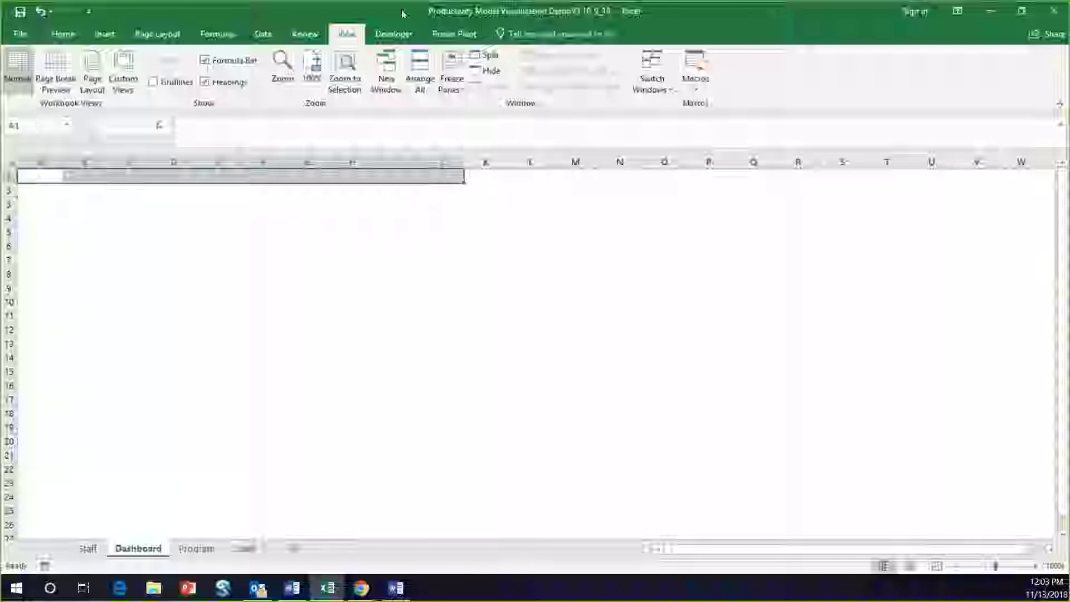
{"action": "scroll", "coordinate": [392, 83], "scroll_direction": "up", "scroll_amount": 6}
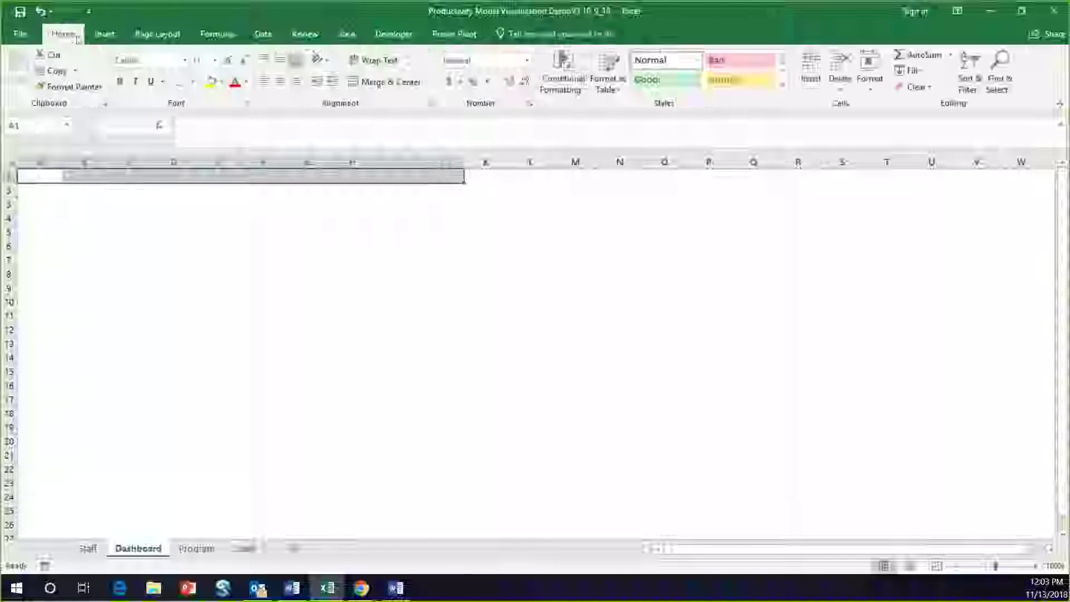
{"action": "left_click", "coordinate": [392, 83]}
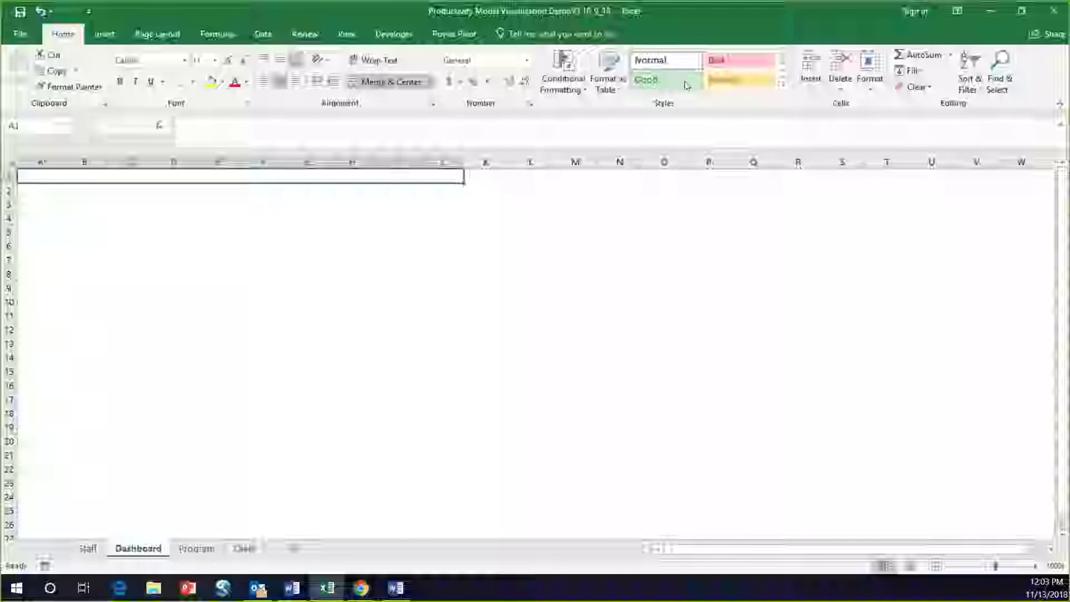
Step: Enter the title "Performance Dashboard" in the merged header cell A1
{"action": "left_click", "coordinate": [199, 128]}
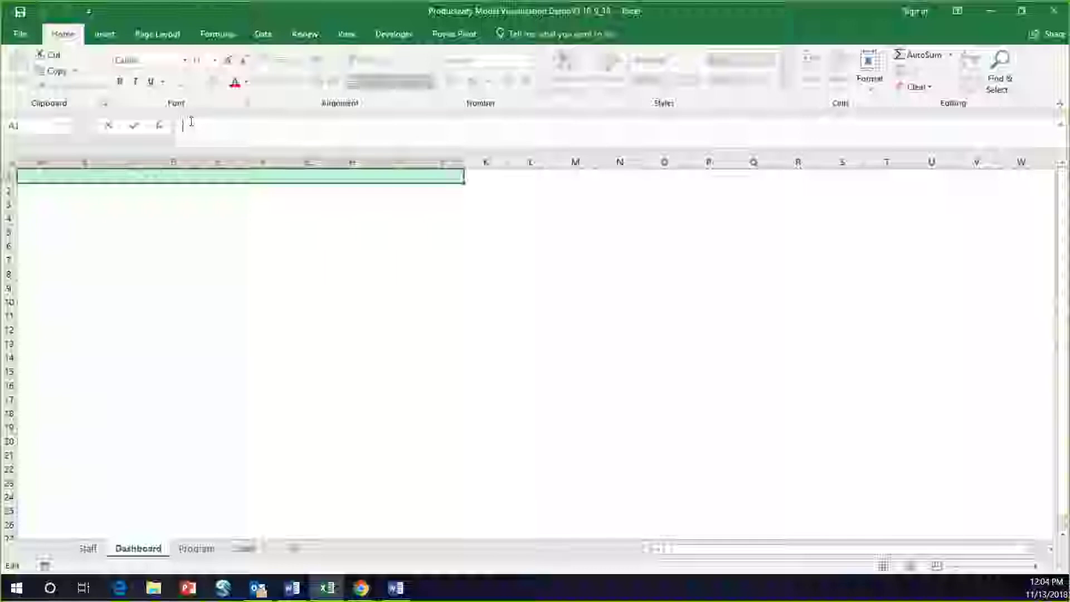
{"action": "key", "text": "Return"}
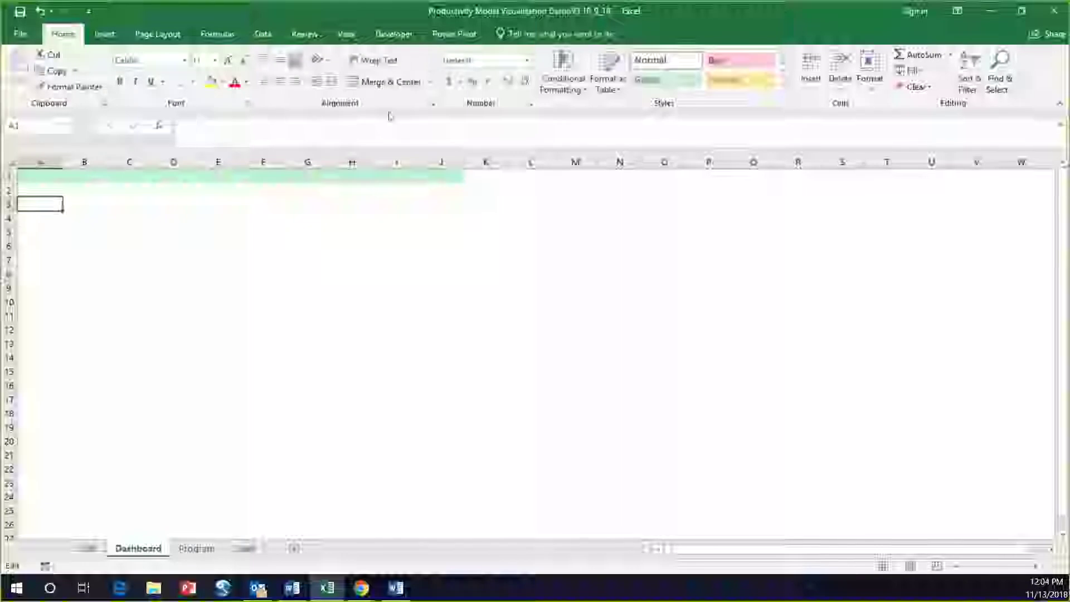
{"action": "left_click", "coordinate": [254, 178]}
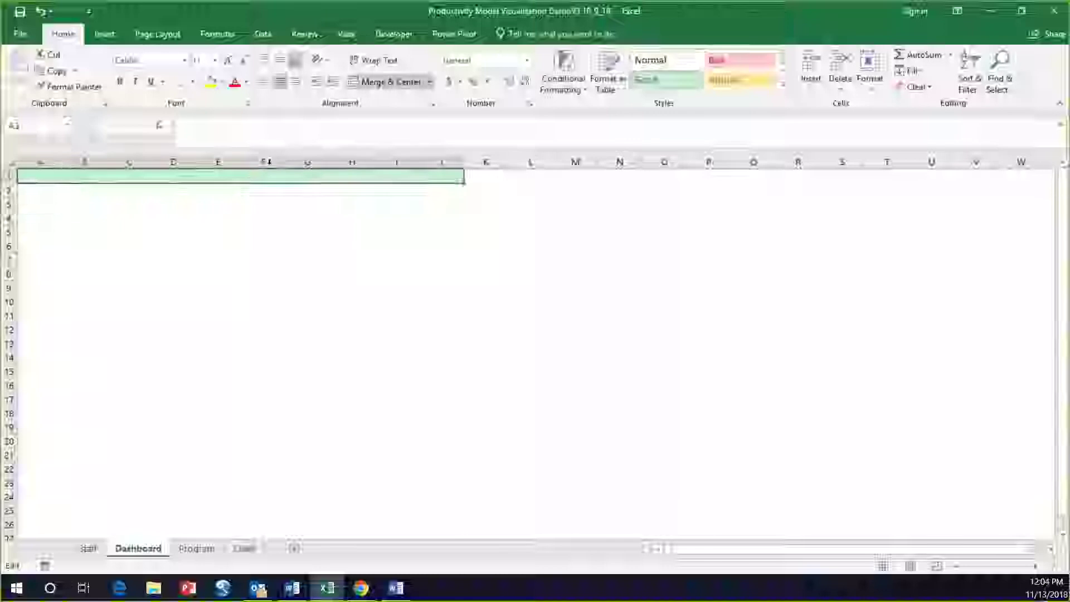
{"action": "left_click", "coordinate": [290, 130]}
{"action": "type", "text": "Per"}
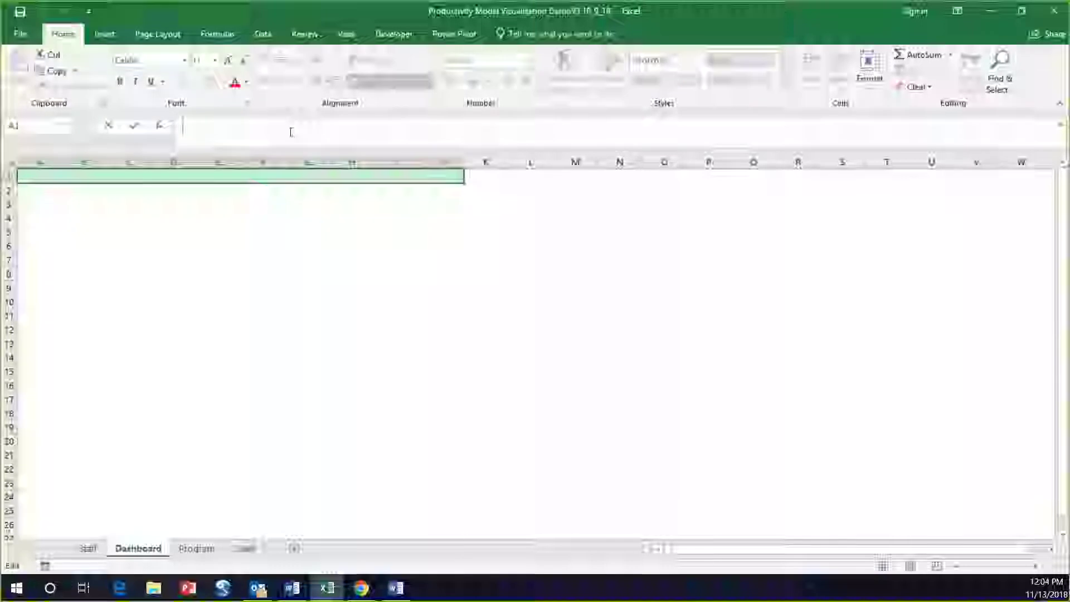
{"action": "type", "text": "form"}
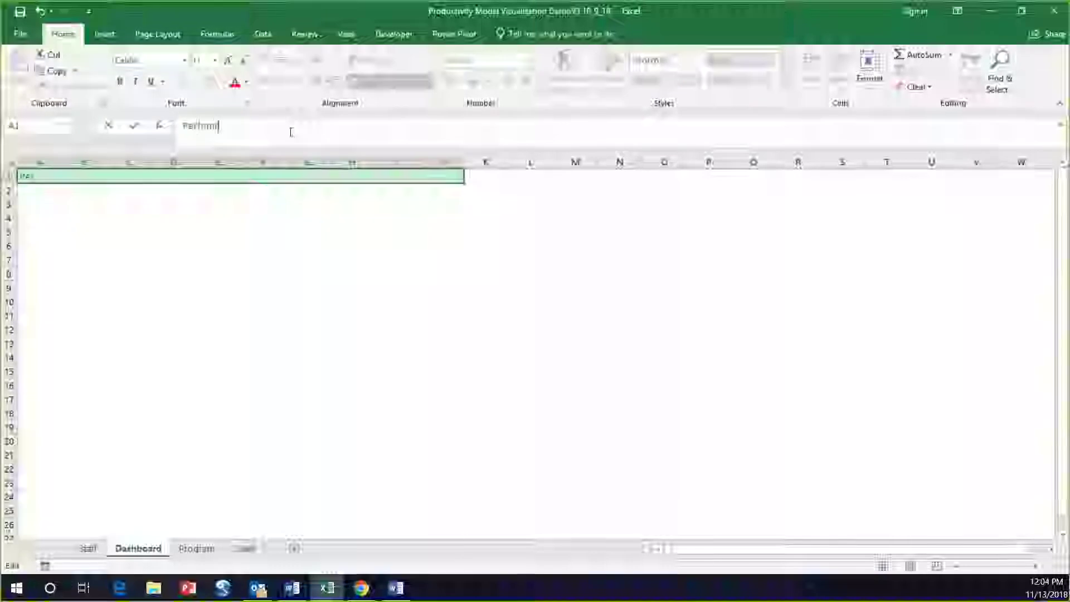
{"action": "type", "text": "ance"}
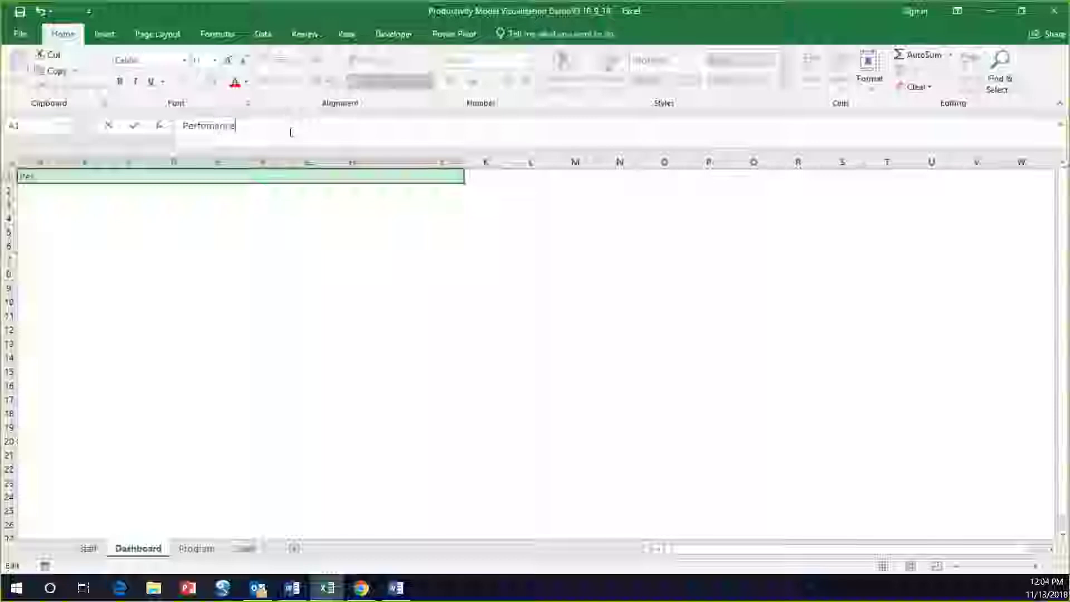
{"action": "type", "text": " Da"}
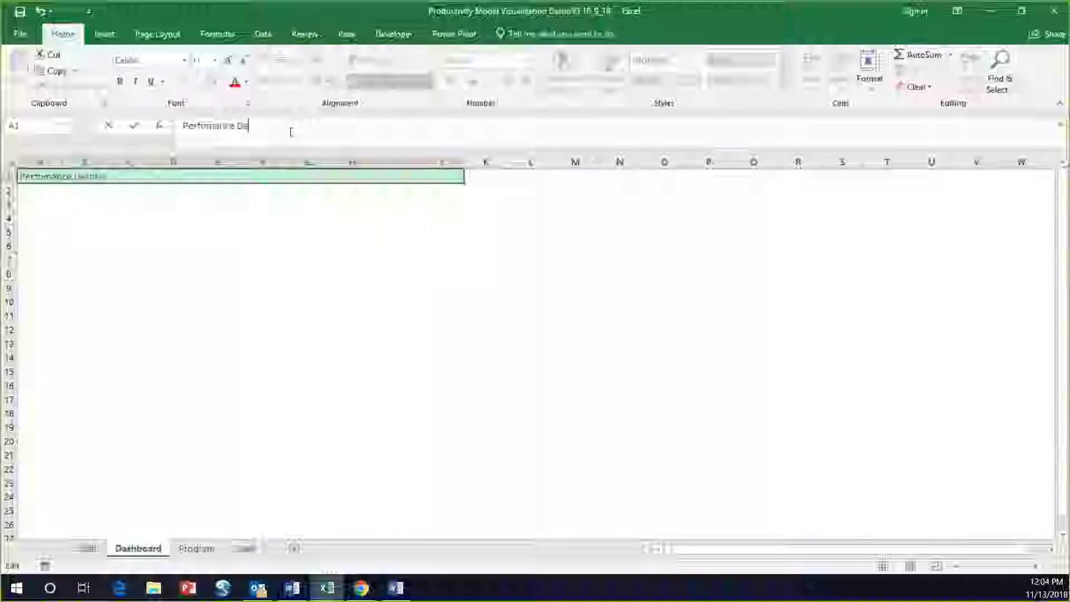
{"action": "type", "text": "shboard"}
{"action": "key", "text": "Return"}
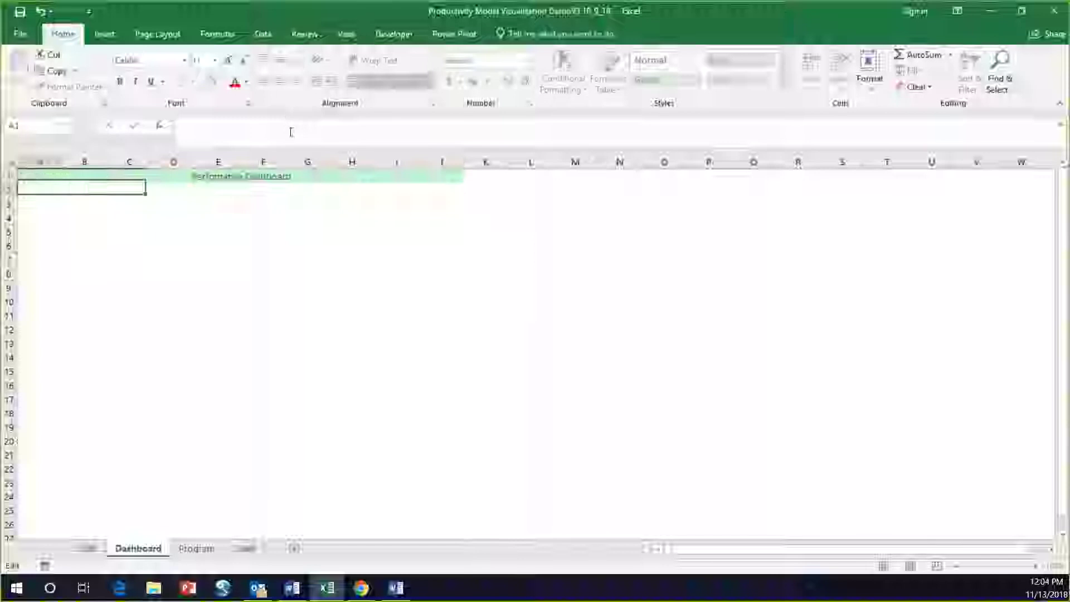
Step: Set the font size of the title in merged cell A1 on the Dashboard sheet to 18
{"action": "left_click", "coordinate": [222, 175]}
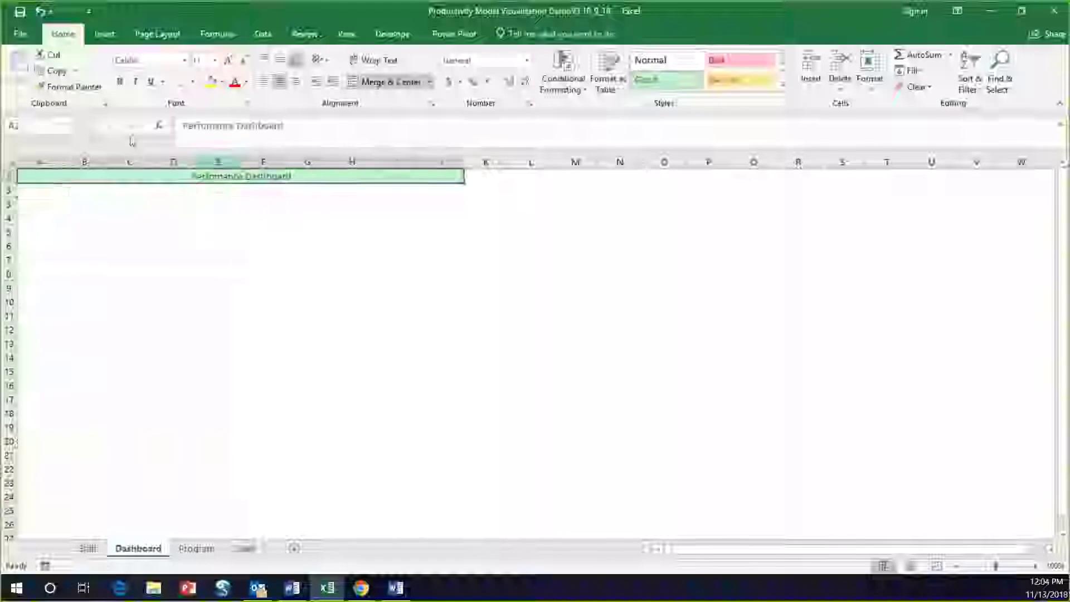
{"action": "left_click", "coordinate": [215, 63]}
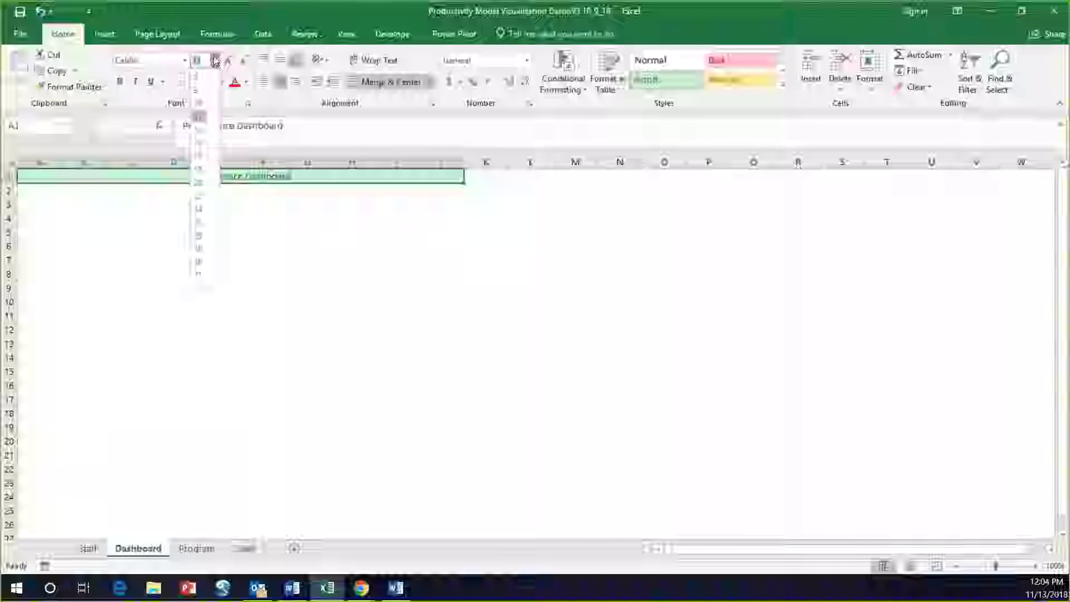
{"action": "left_click", "coordinate": [200, 167]}
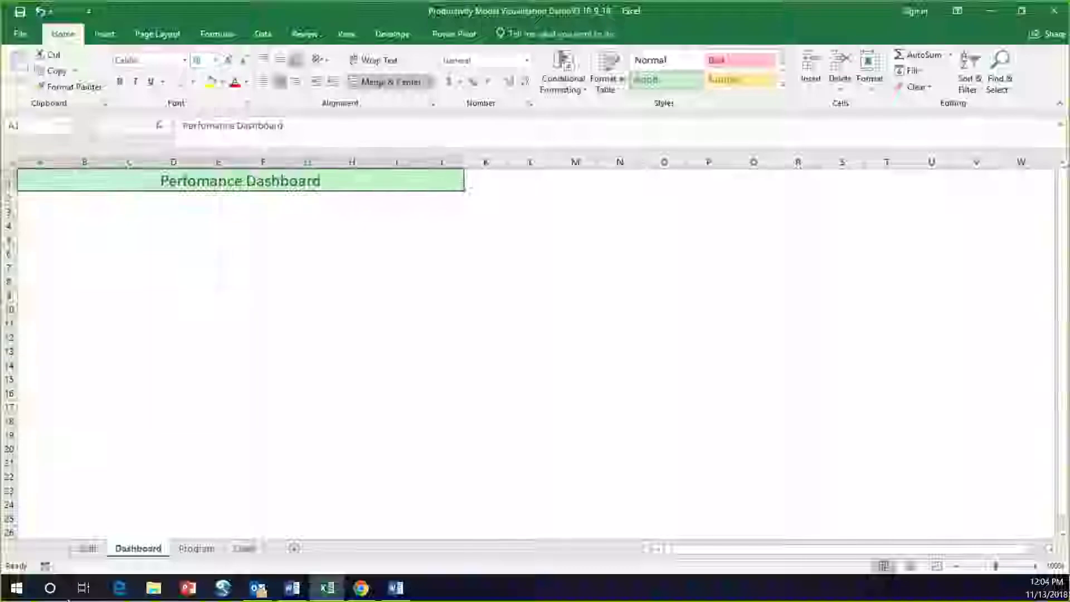
Step: Insert a Clustered Column PivotChart based on the billable hours pivot table on the Staff sheet
{"action": "left_click", "coordinate": [88, 548]}
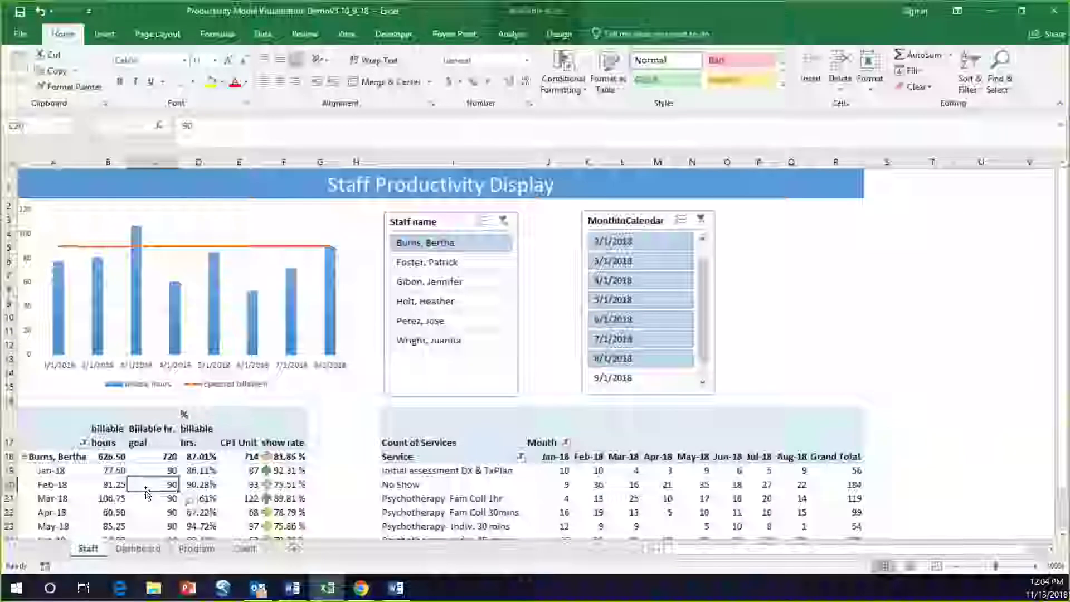
{"action": "scroll", "coordinate": [147, 494], "scroll_direction": "down", "scroll_amount": 2}
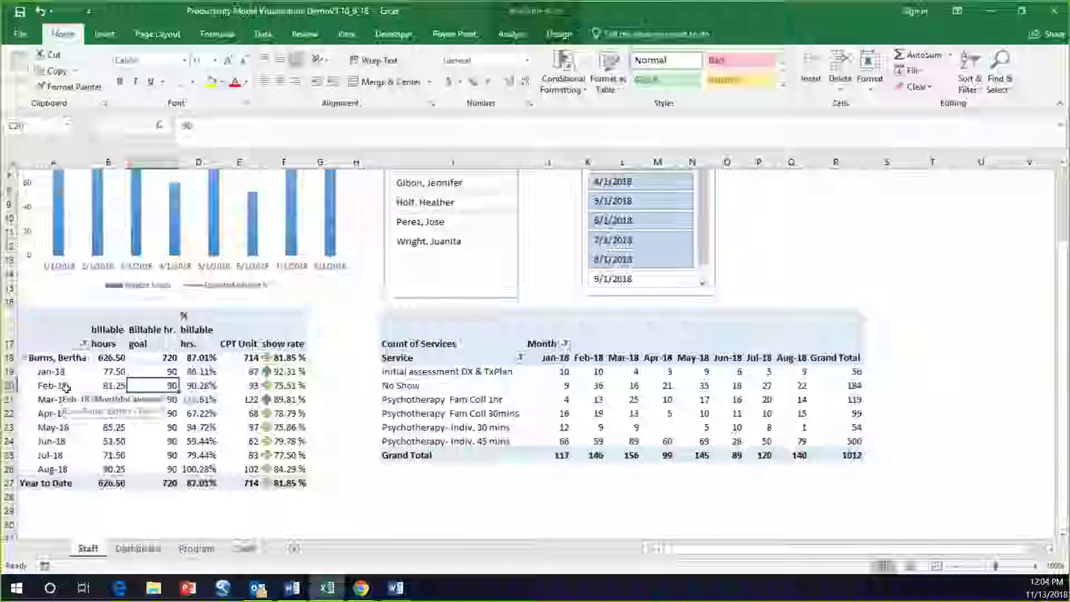
{"action": "left_click", "coordinate": [82, 399]}
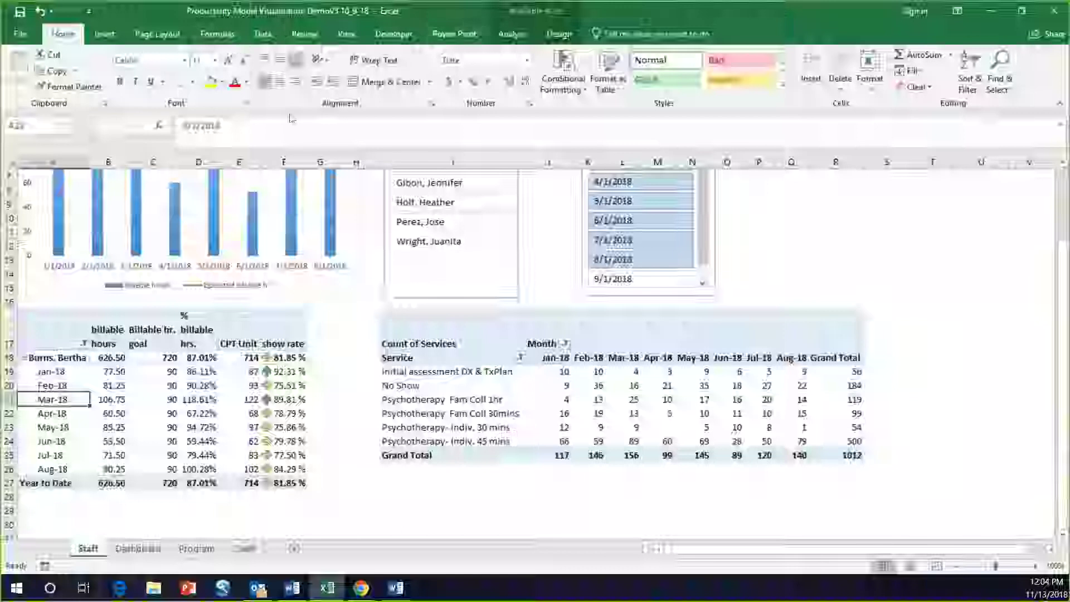
{"action": "left_click", "coordinate": [105, 35]}
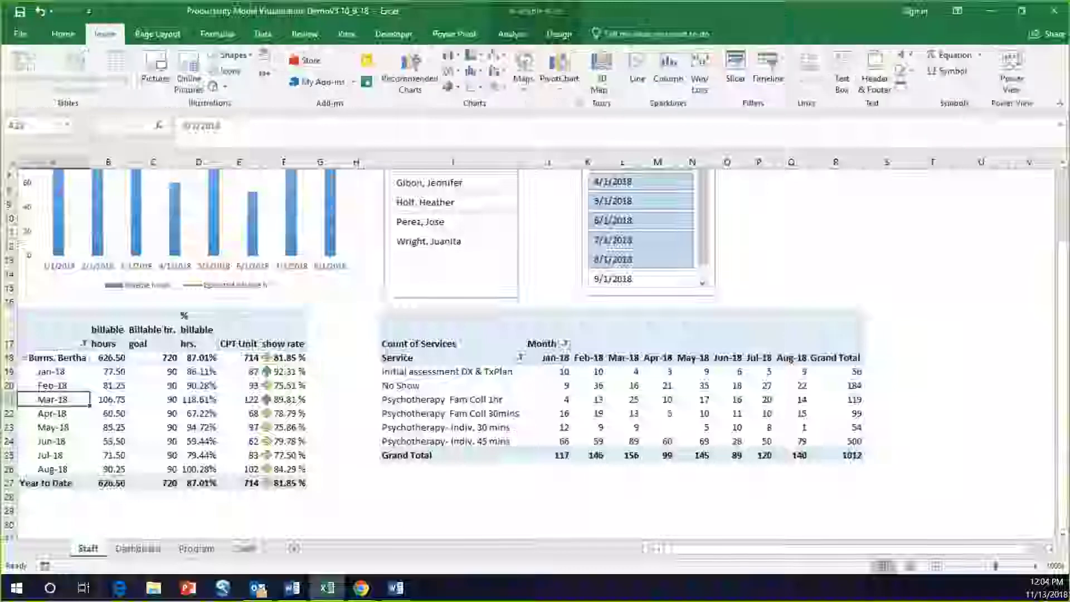
{"action": "left_click", "coordinate": [559, 70]}
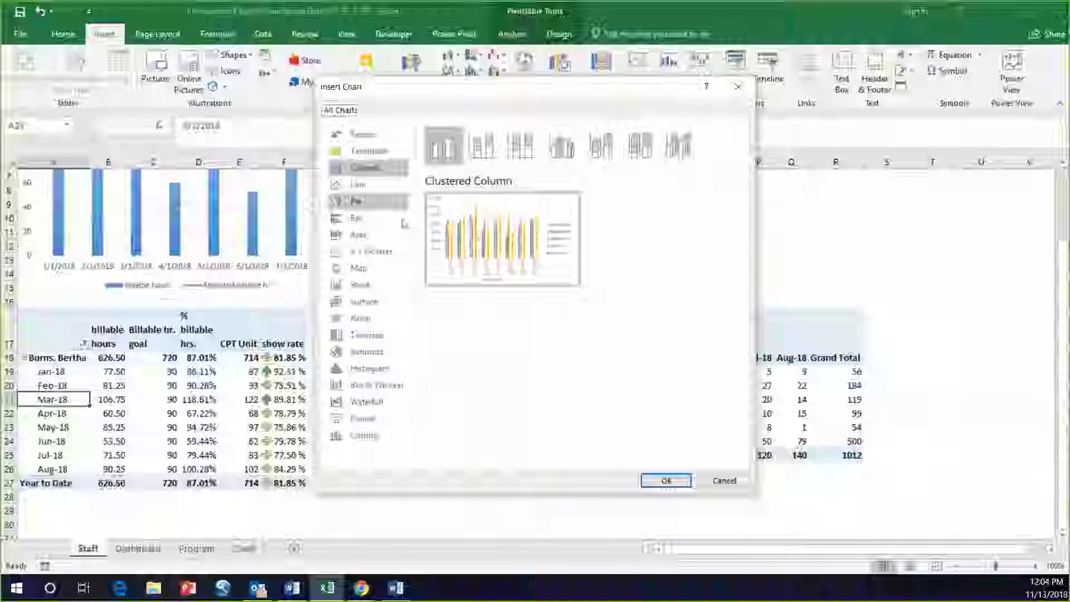
{"action": "mouse_move", "coordinate": [480, 214]}
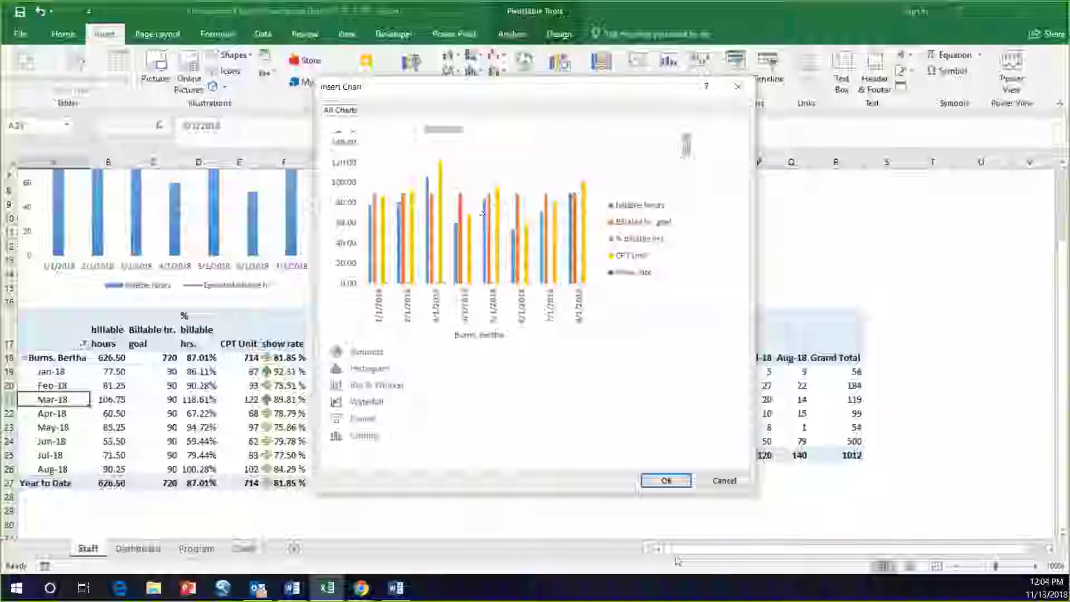
{"action": "left_click", "coordinate": [666, 481]}
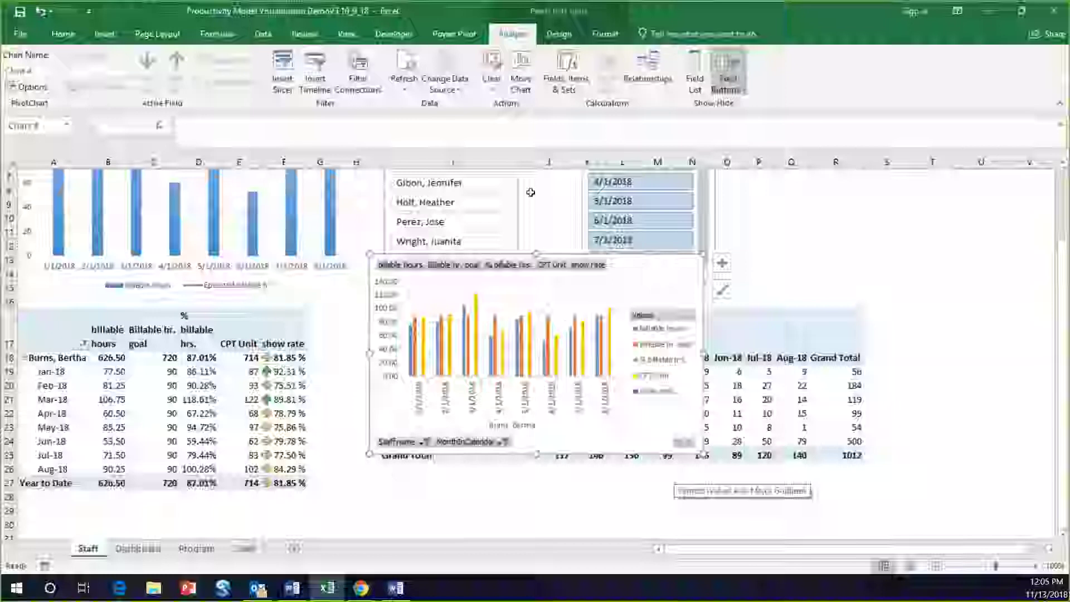
Step: Move the new PivotChart to the Dashboard sheet as an object and place it directly beneath the title banner, starting at column A
{"action": "left_click", "coordinate": [568, 292]}
{"action": "left_click", "coordinate": [685, 291]}
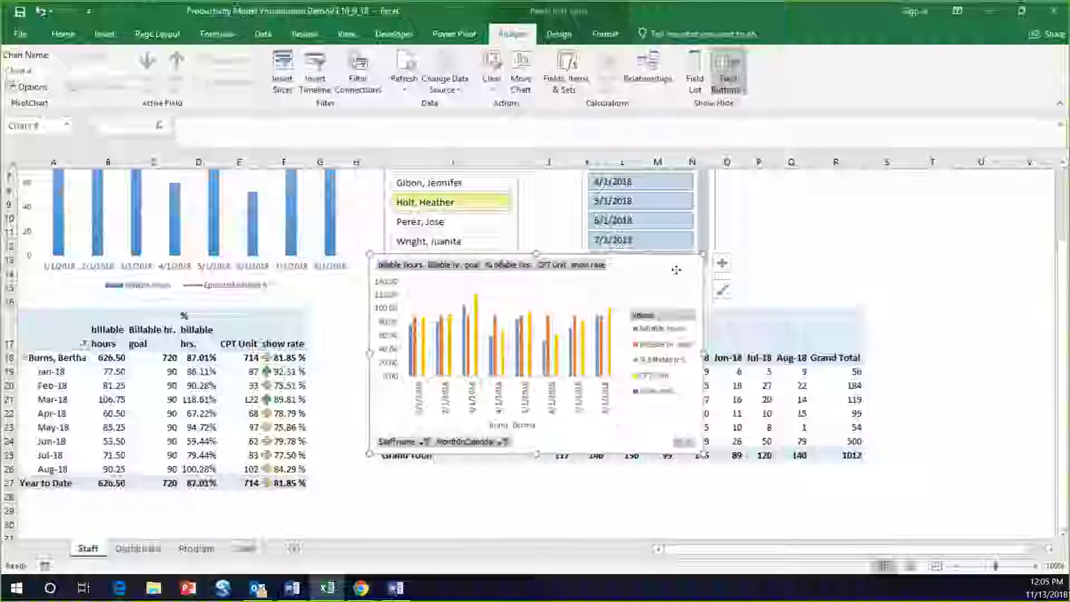
{"action": "left_click", "coordinate": [560, 35]}
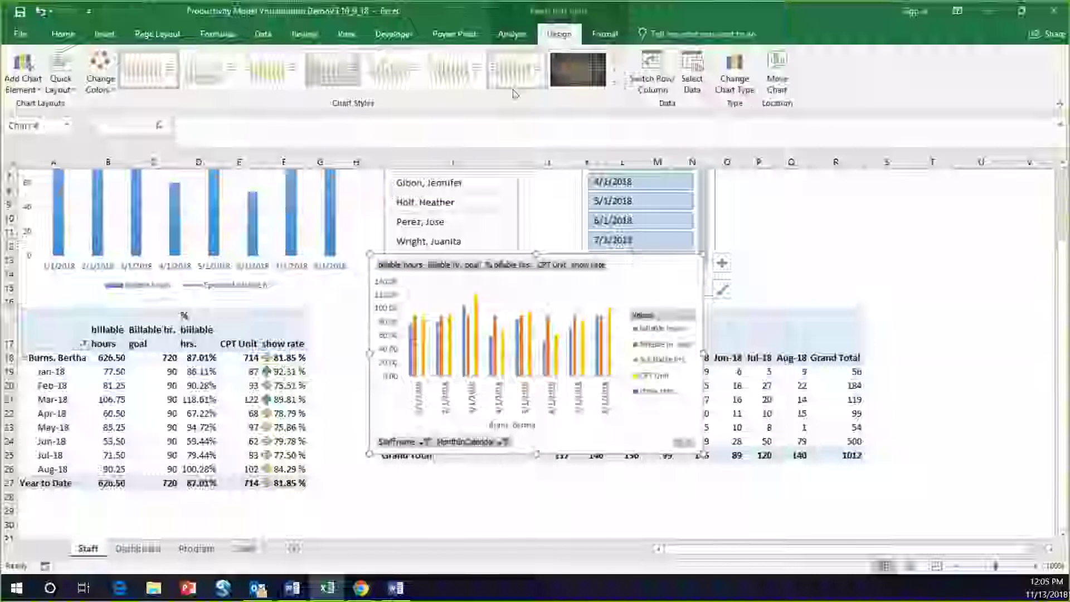
{"action": "left_click", "coordinate": [779, 70]}
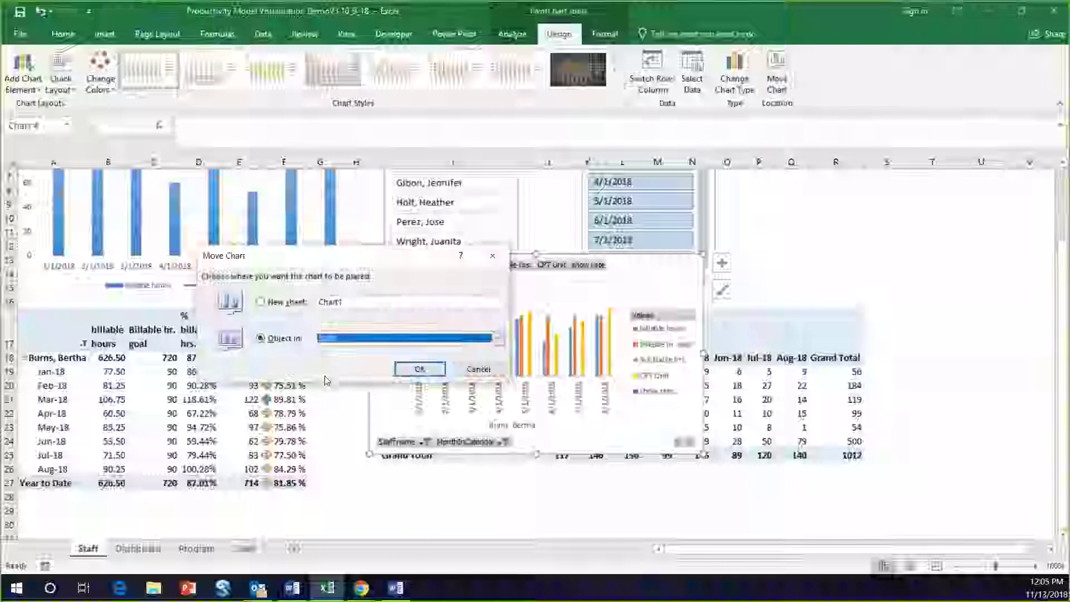
{"action": "left_click", "coordinate": [260, 303]}
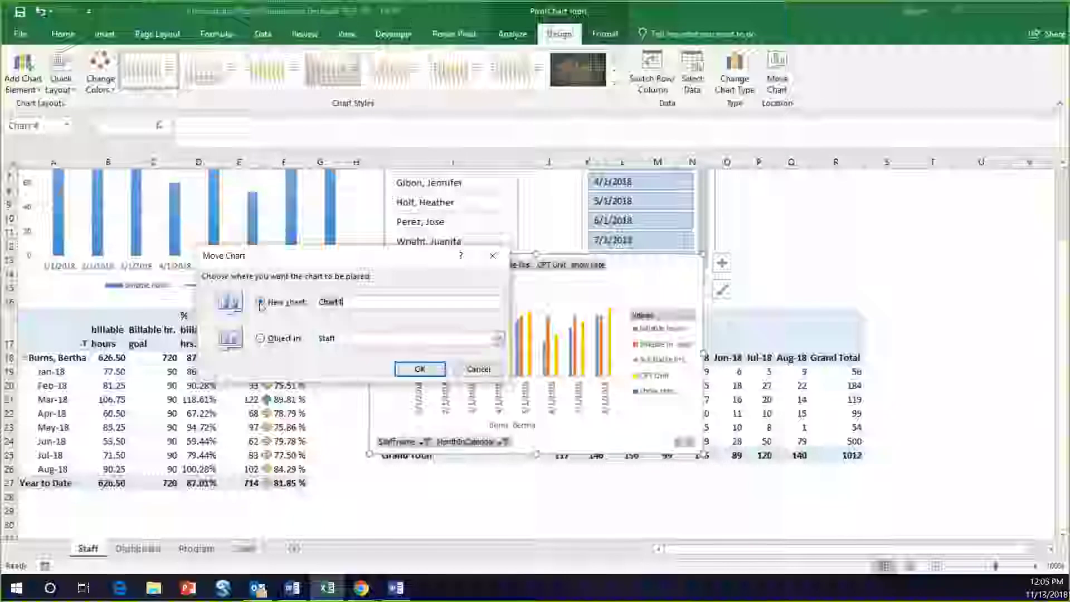
{"action": "left_click", "coordinate": [261, 338]}
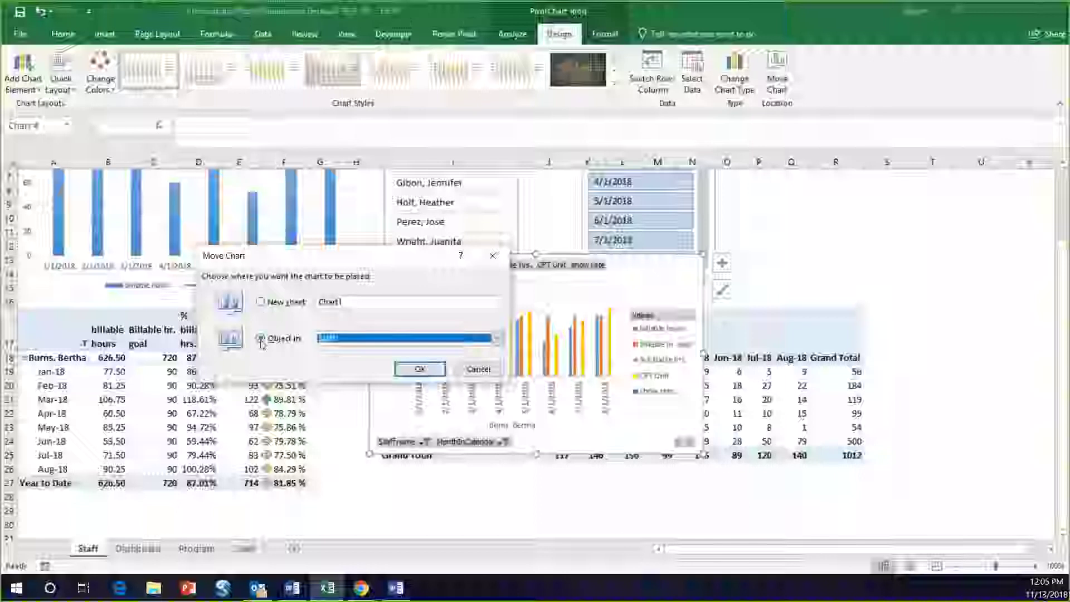
{"action": "left_click", "coordinate": [498, 339]}
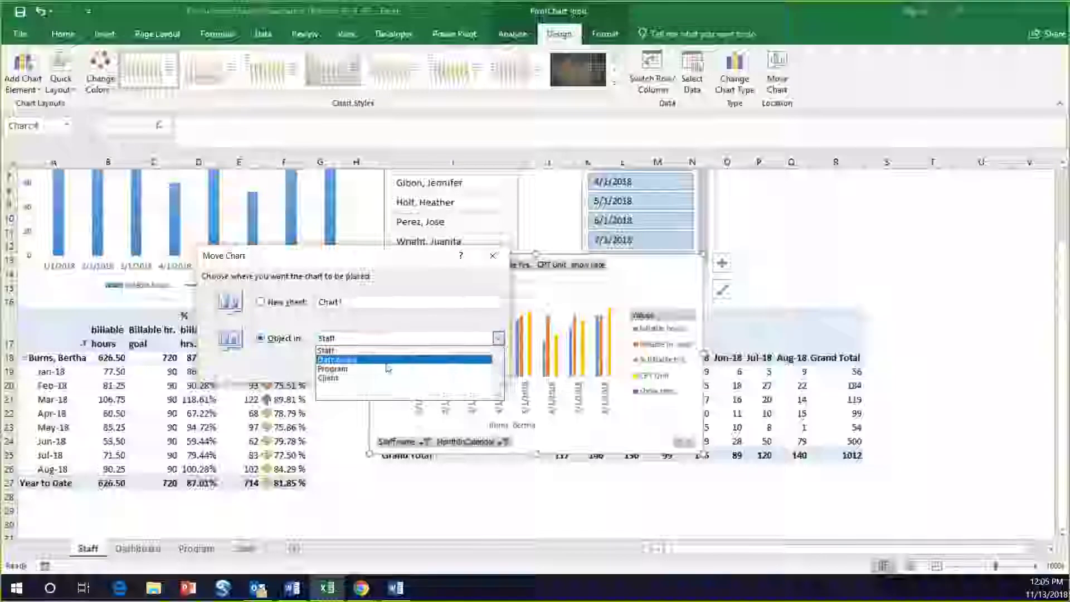
{"action": "left_click", "coordinate": [343, 361]}
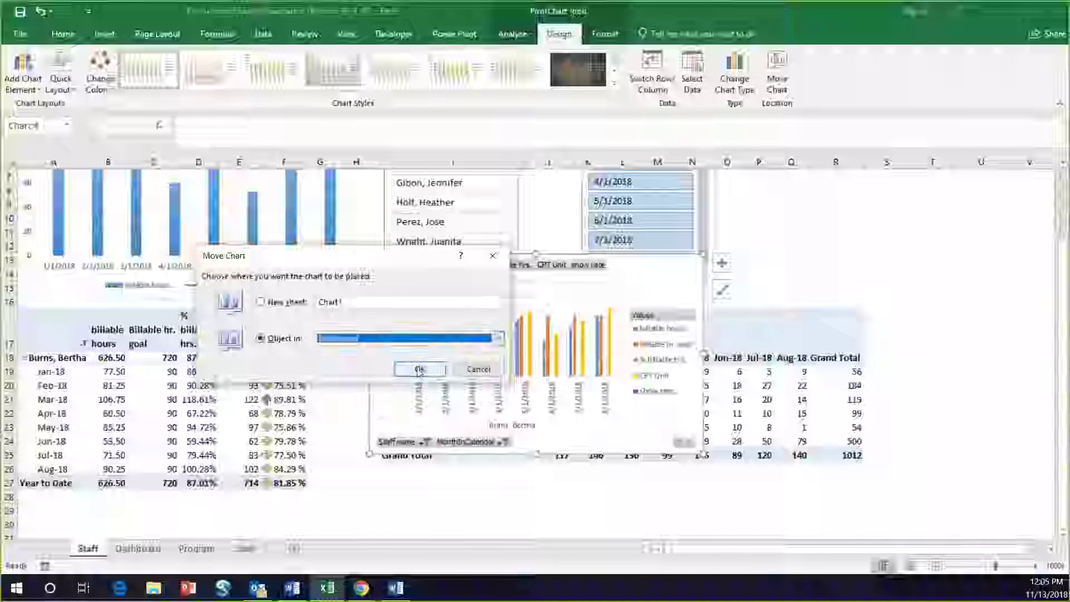
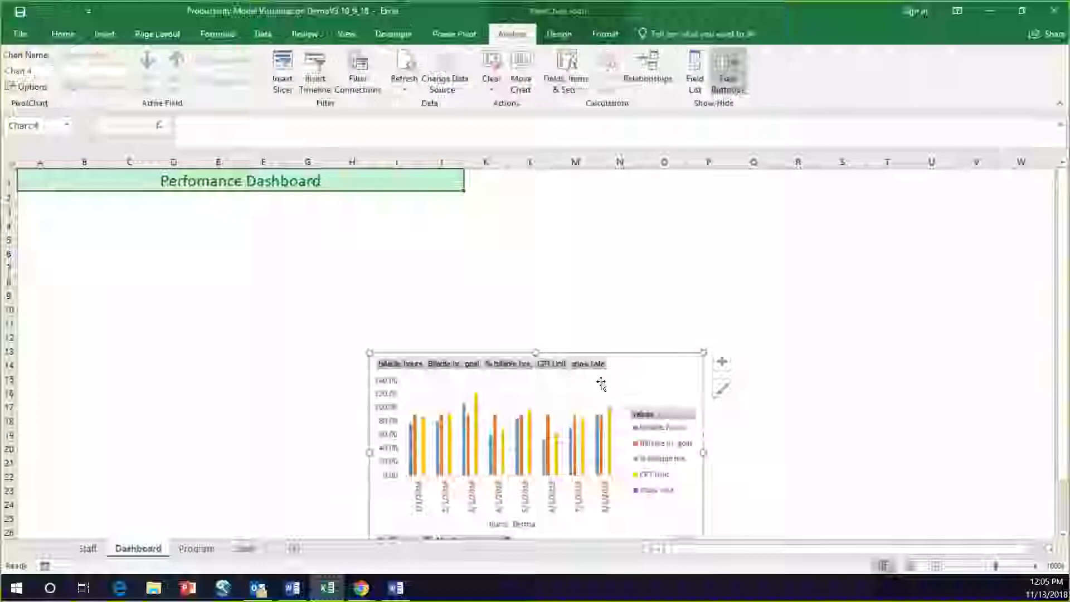
{"action": "left_click_drag", "start_coordinate": [614, 354], "coordinate": [249, 200]}
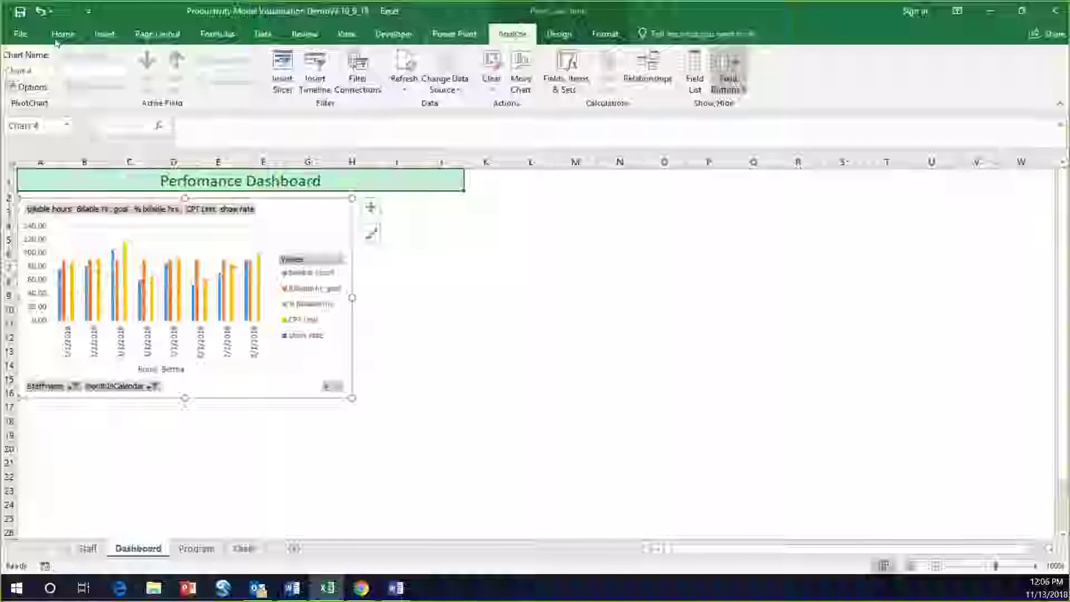
{"action": "left_click", "coordinate": [20, 33]}
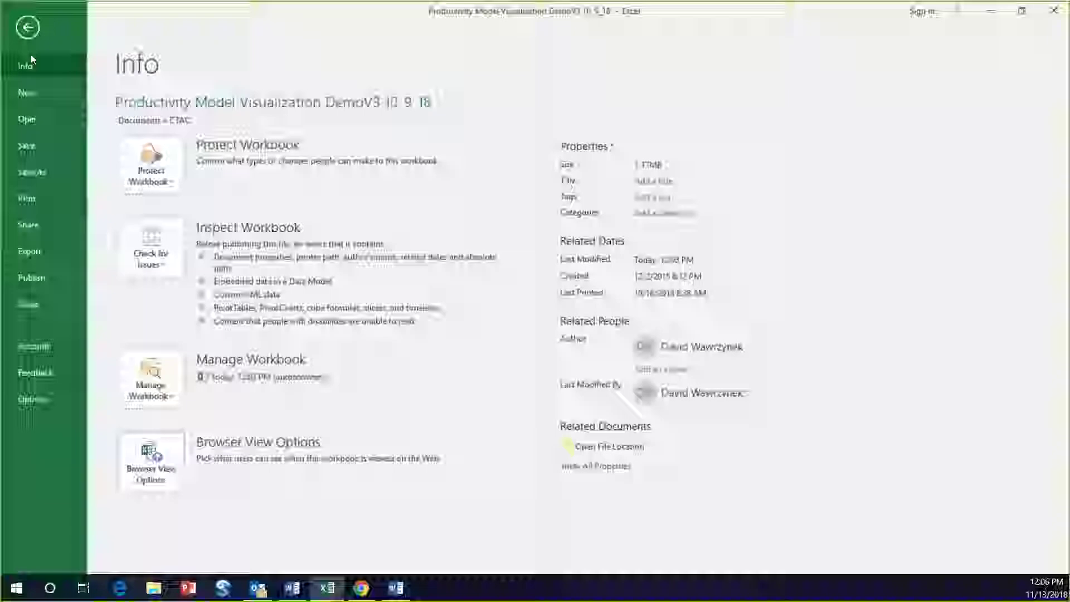
{"action": "left_click", "coordinate": [27, 27]}
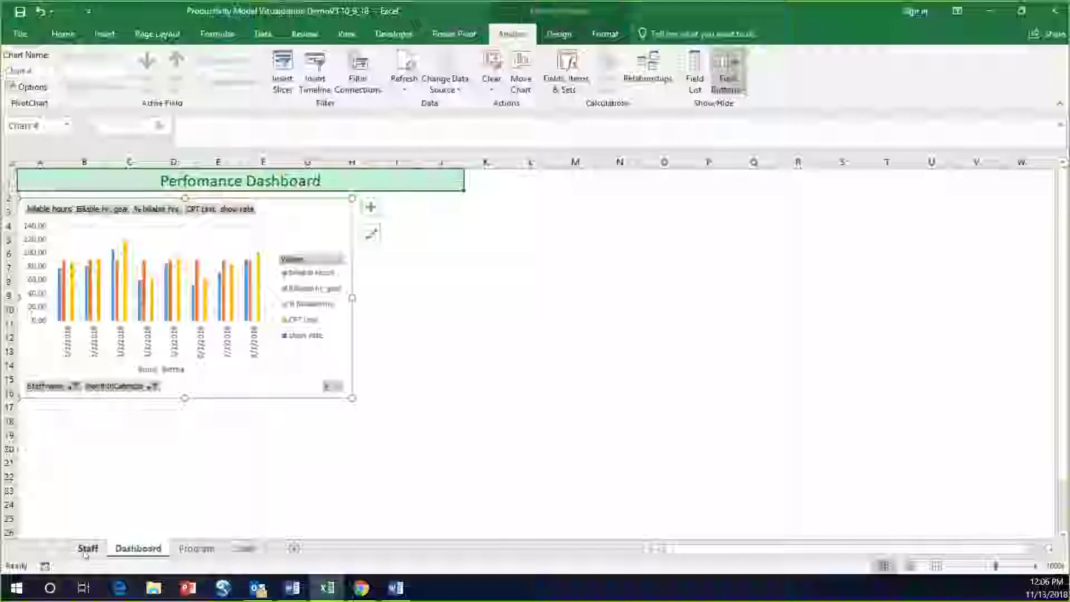
Step: Review which reports the Staff name slicer on the Staff sheet is connected to, leaving its report connections as they are
{"action": "left_click", "coordinate": [87, 550]}
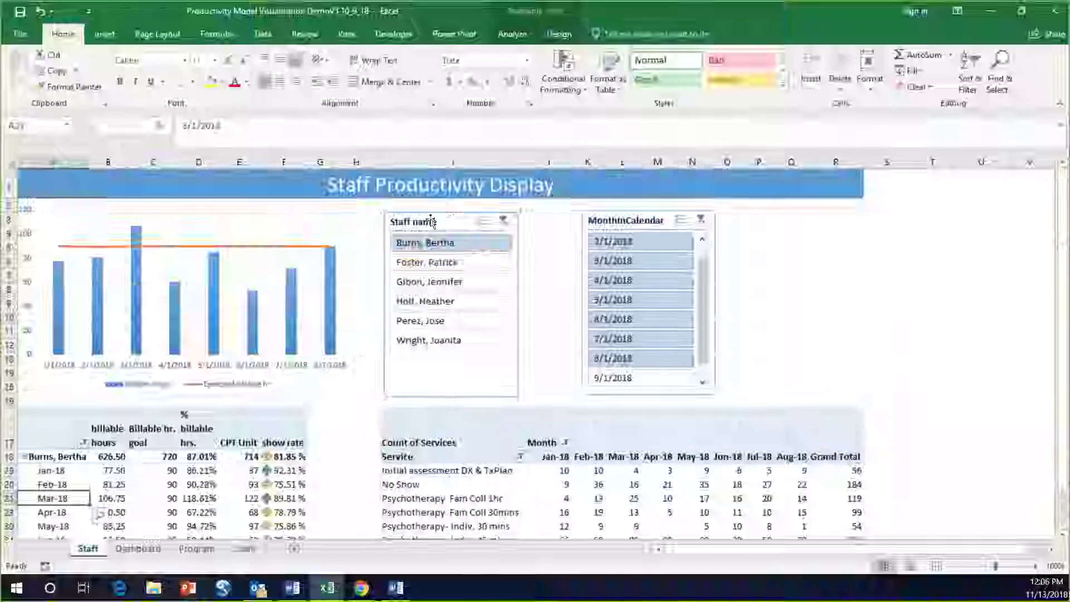
{"action": "left_click", "coordinate": [431, 221]}
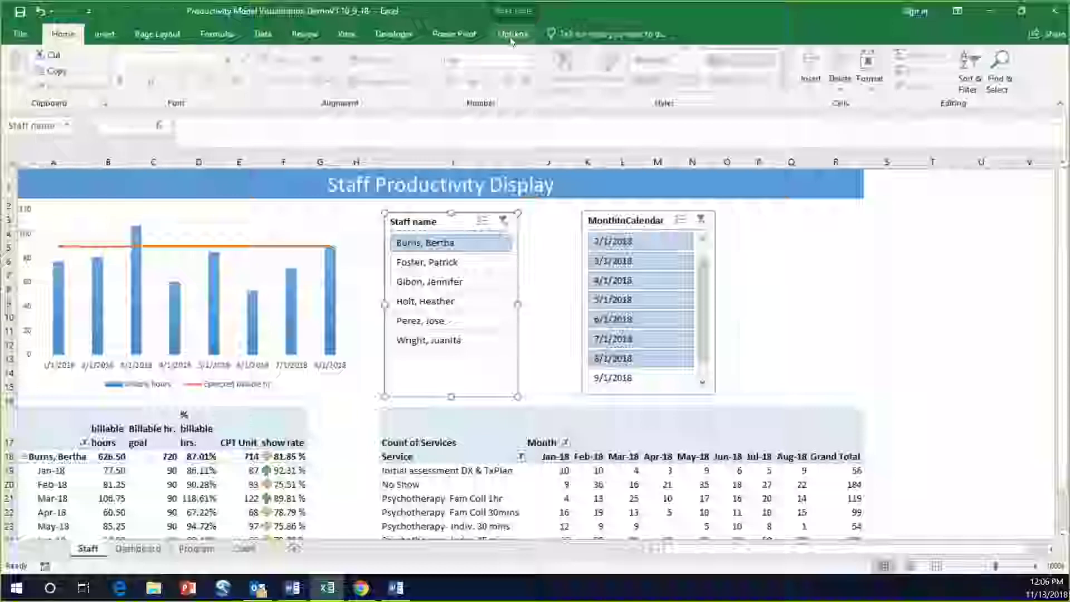
{"action": "left_click", "coordinate": [511, 34]}
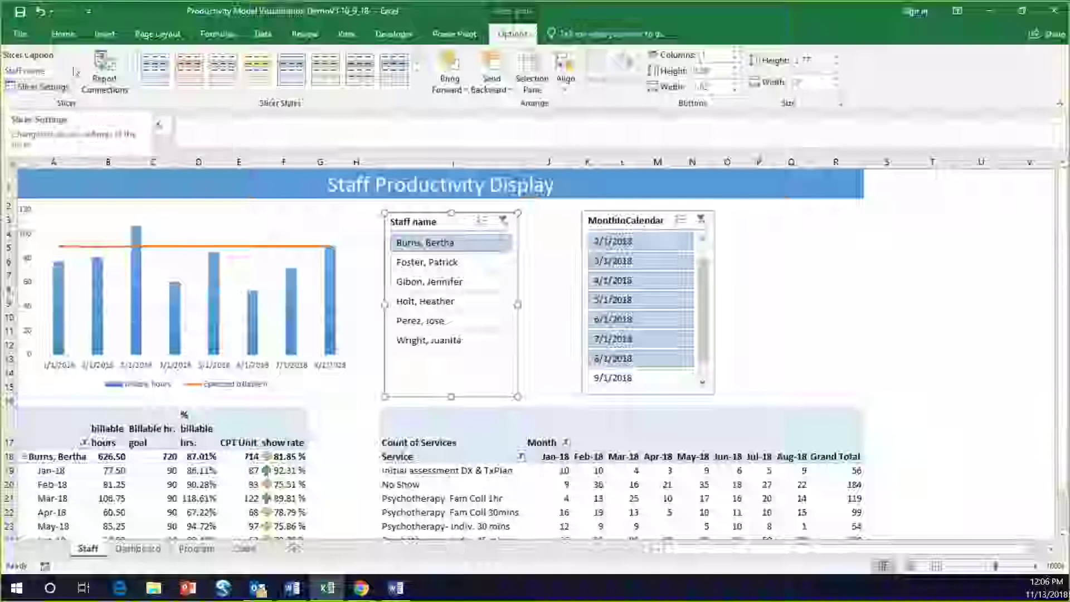
{"action": "left_click", "coordinate": [105, 76]}
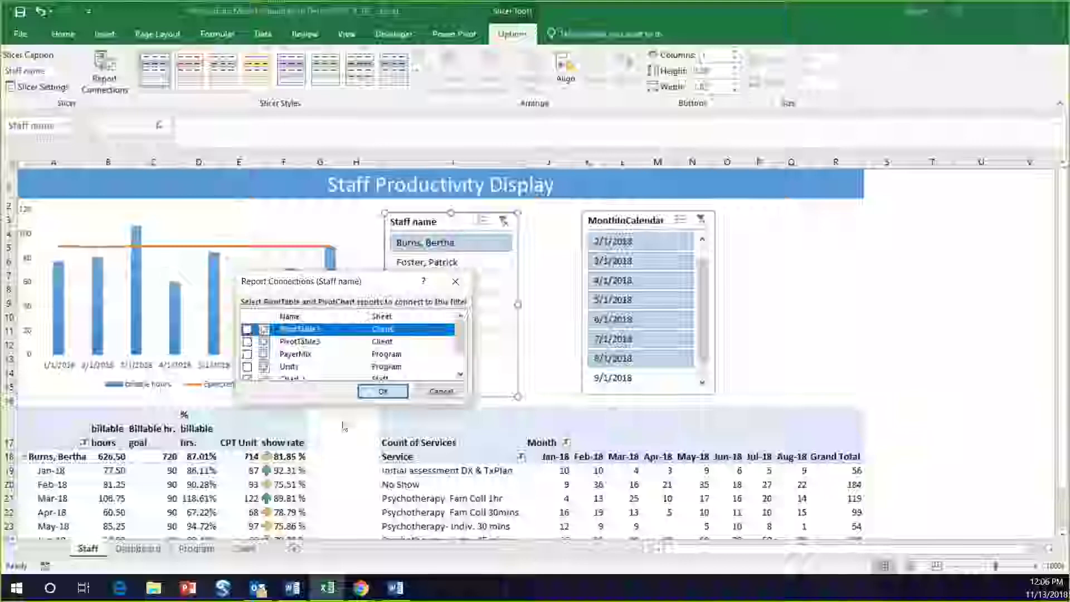
{"action": "left_click_drag", "start_coordinate": [464, 339], "coordinate": [463, 359]}
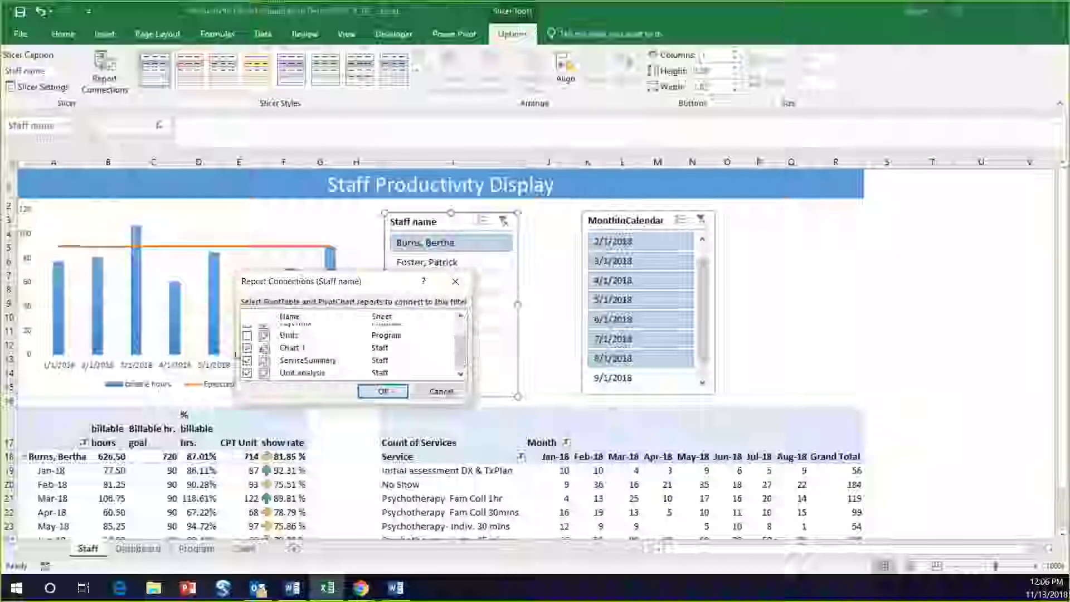
{"action": "left_click", "coordinate": [248, 348]}
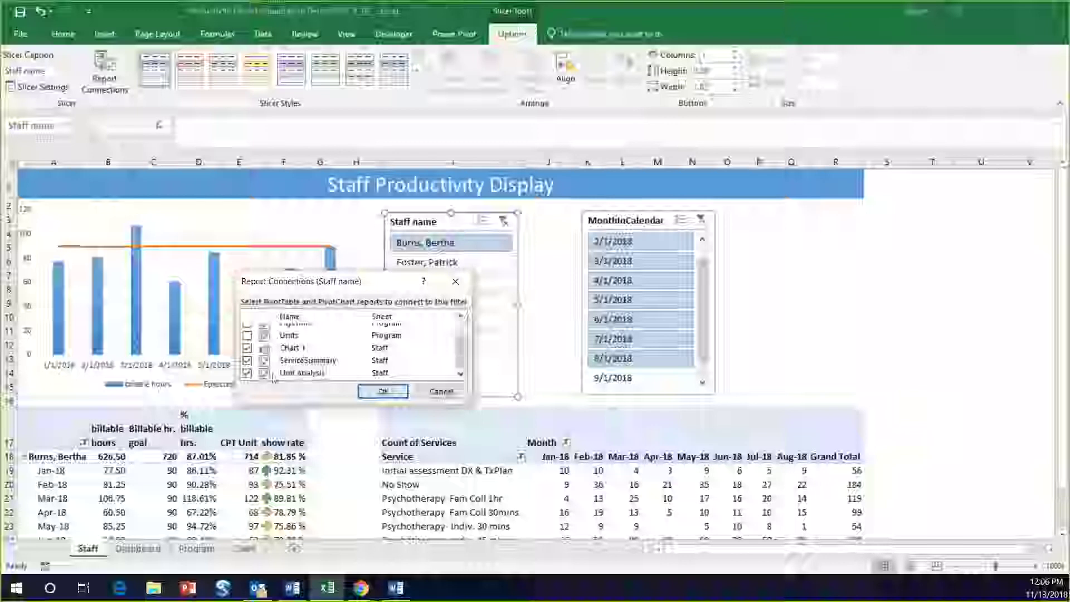
{"action": "left_click", "coordinate": [442, 393]}
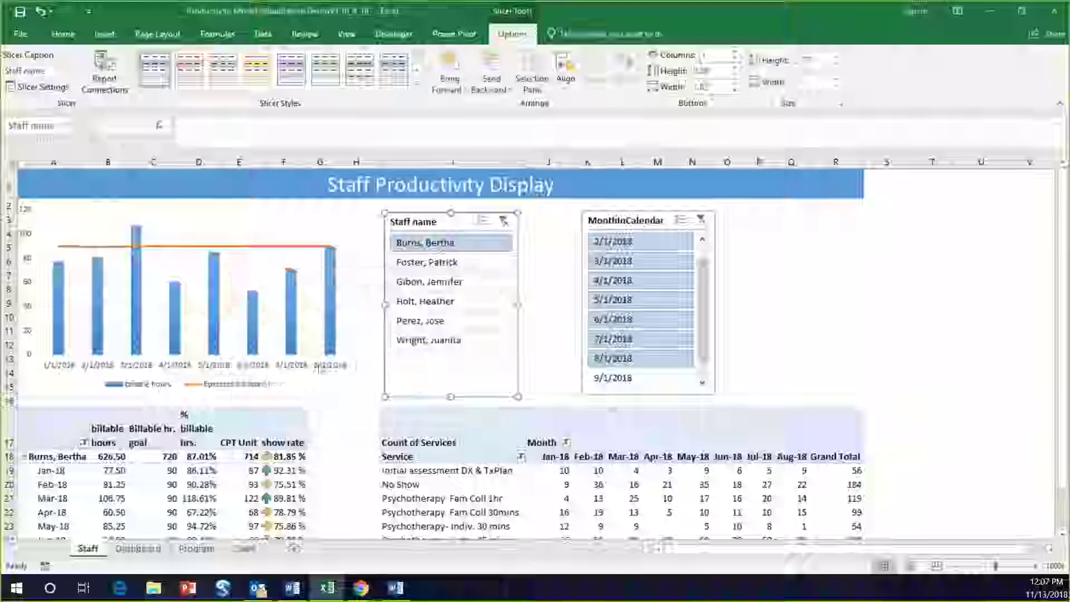
Step: Cut the Staff name slicer from the Staff sheet
{"action": "mouse_move", "coordinate": [328, 308]}
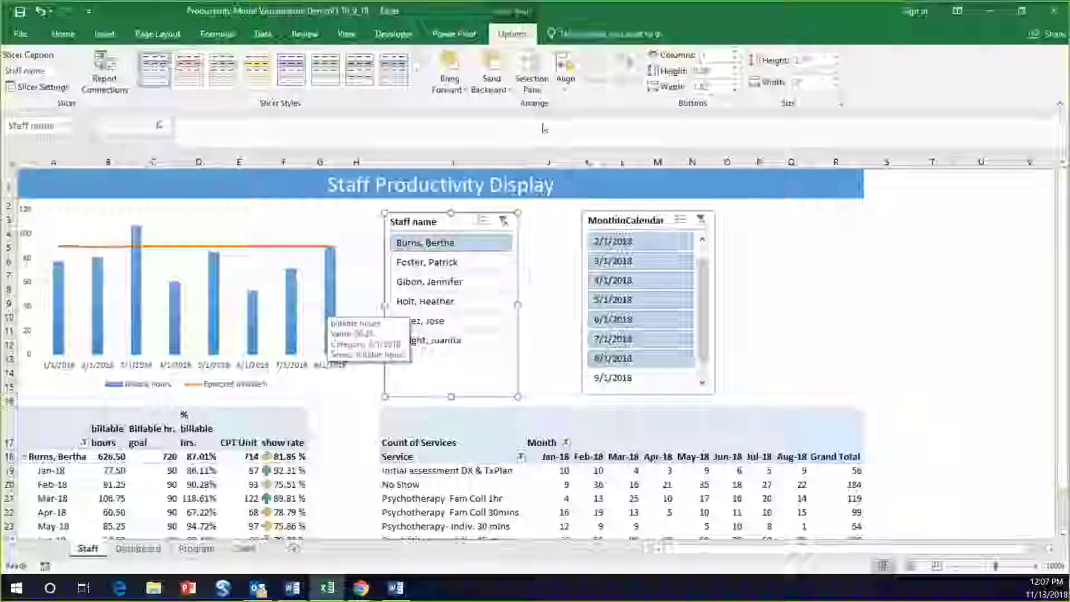
{"action": "right_click", "coordinate": [410, 212]}
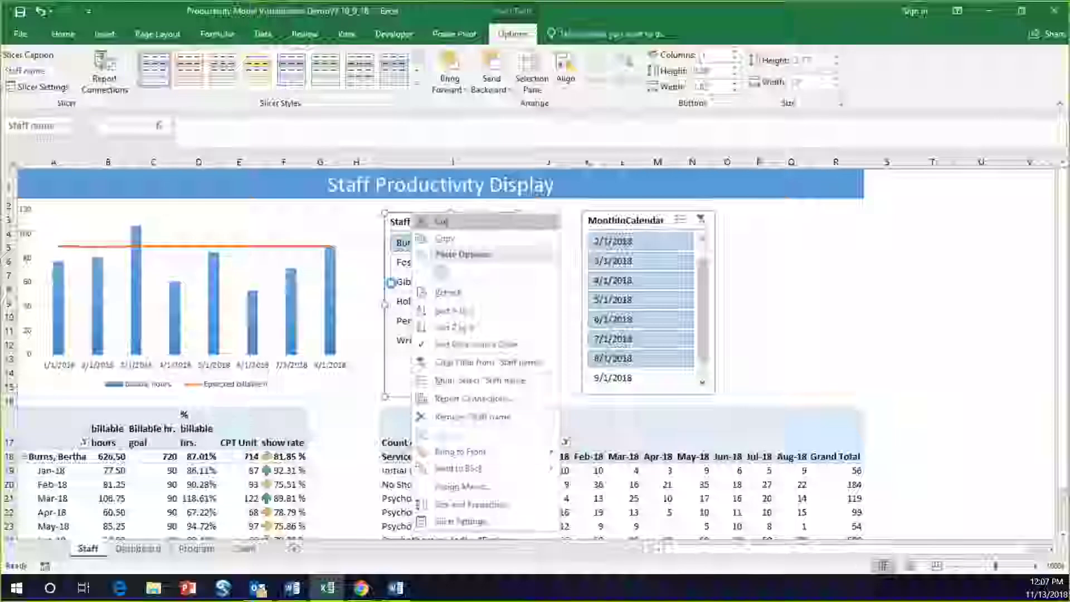
{"action": "left_click", "coordinate": [390, 284]}
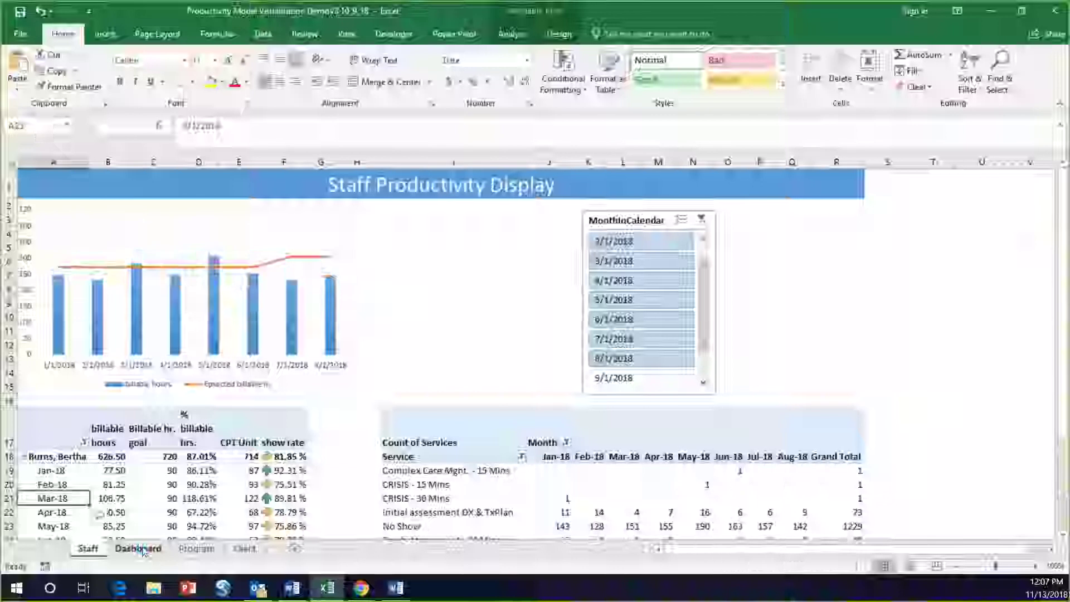
Step: Paste the Staff name slicer onto the Dashboard sheet using the destination theme and position it close beside the PivotChart
{"action": "left_click", "coordinate": [140, 549]}
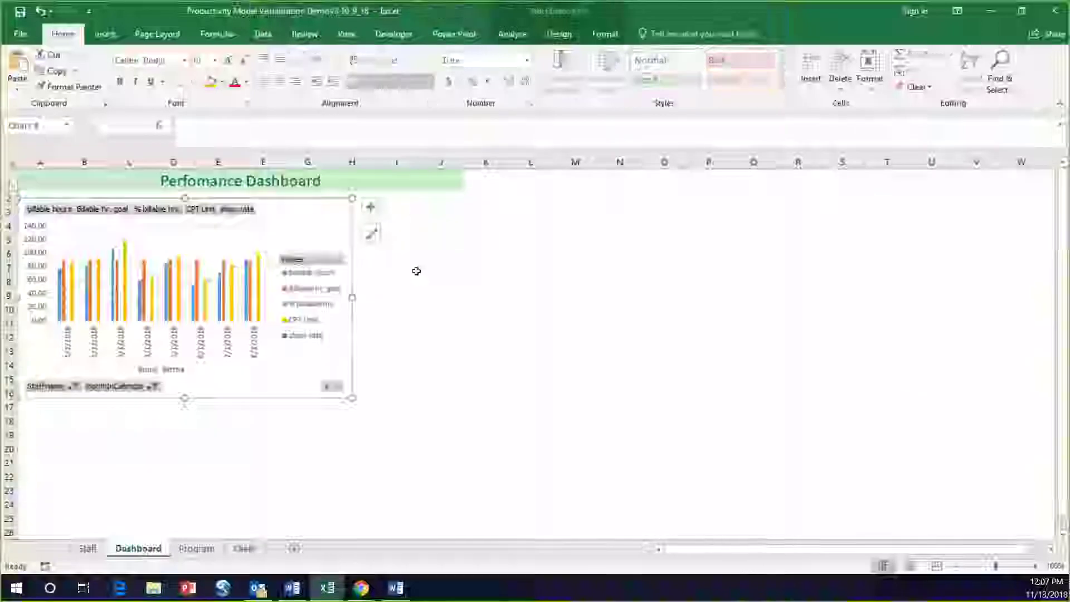
{"action": "left_click", "coordinate": [443, 211]}
{"action": "right_click", "coordinate": [442, 212]}
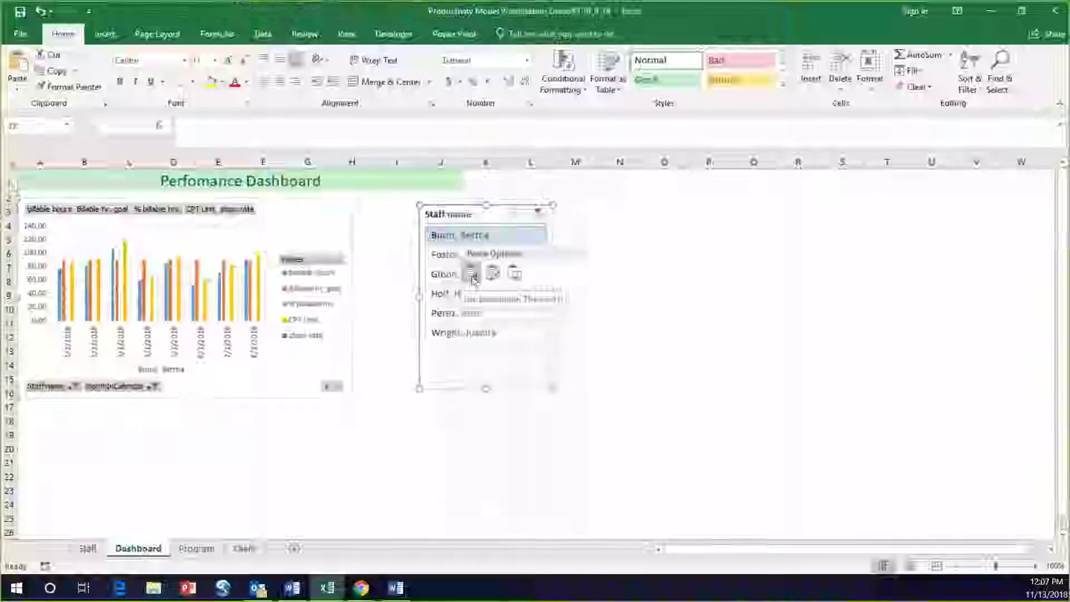
{"action": "left_click", "coordinate": [472, 275]}
{"action": "left_click", "coordinate": [689, 241]}
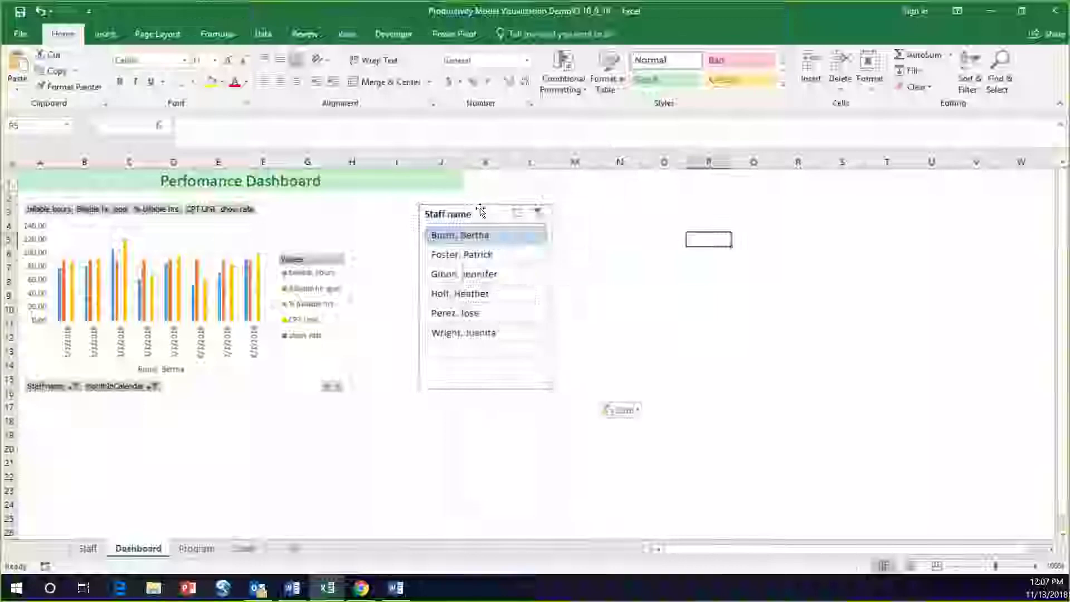
{"action": "left_click_drag", "start_coordinate": [479, 210], "coordinate": [436, 203]}
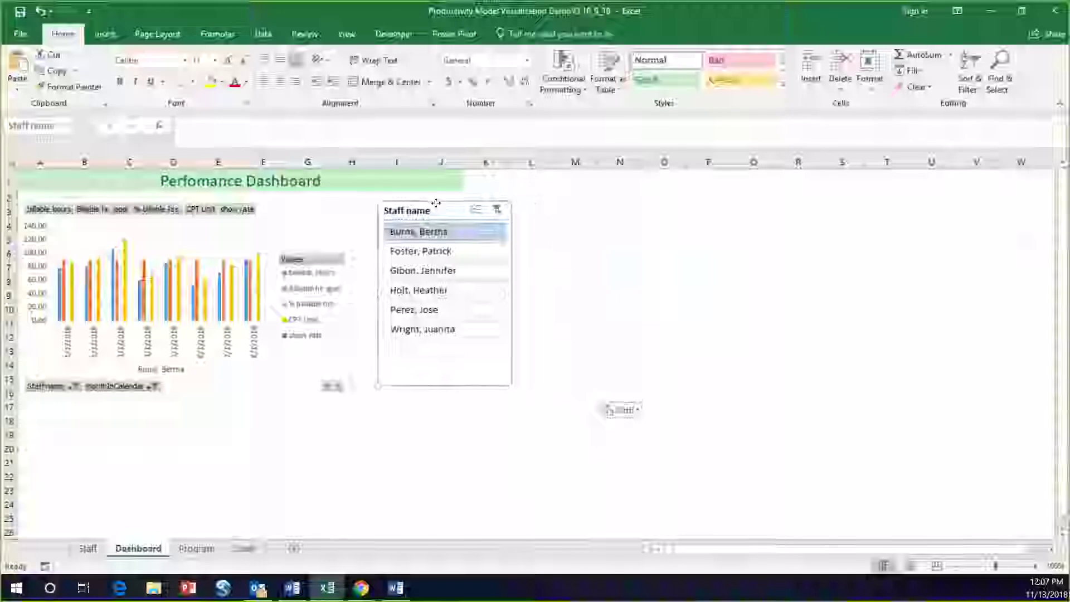
Step: Filter the Dashboard chart by the second, third and fourth staff members in the Staff name slicer, one at a time
{"action": "left_click", "coordinate": [433, 253]}
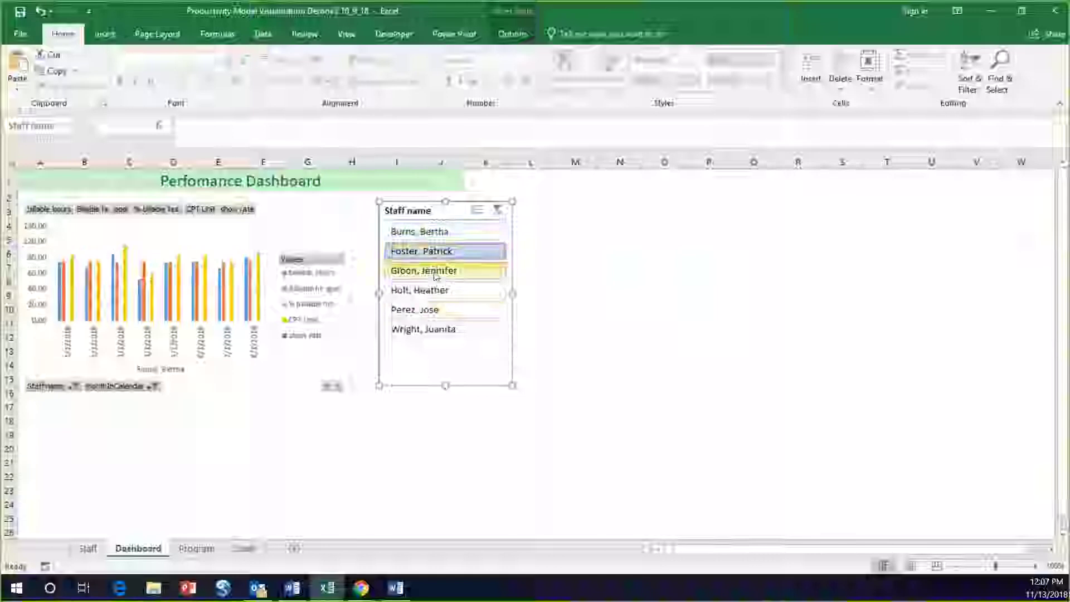
{"action": "left_click", "coordinate": [436, 273]}
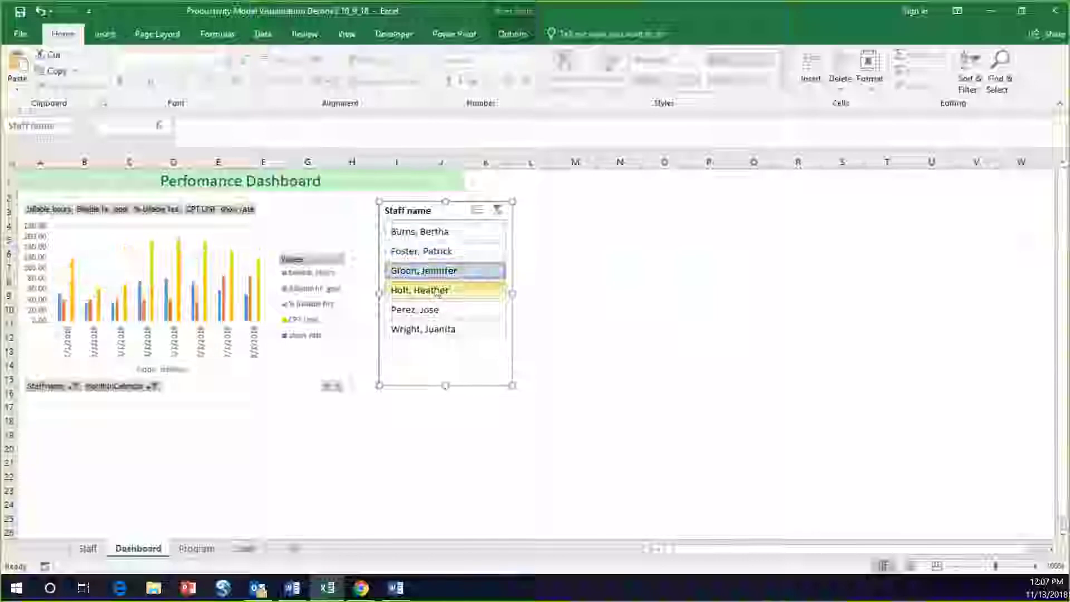
{"action": "left_click", "coordinate": [436, 290]}
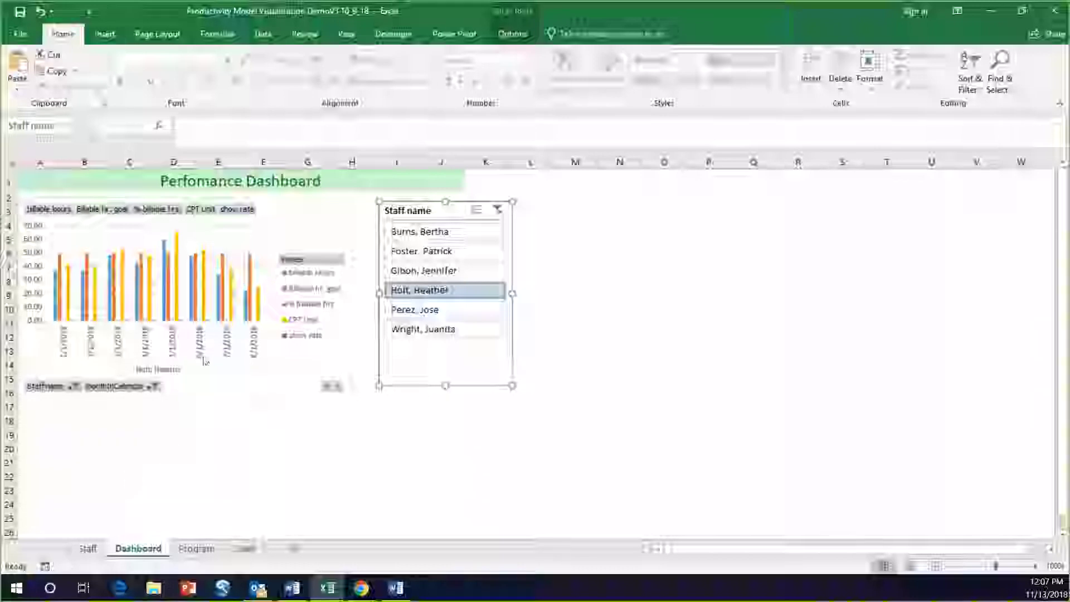
Step: Hide the Staff worksheet
{"action": "left_click", "coordinate": [90, 551]}
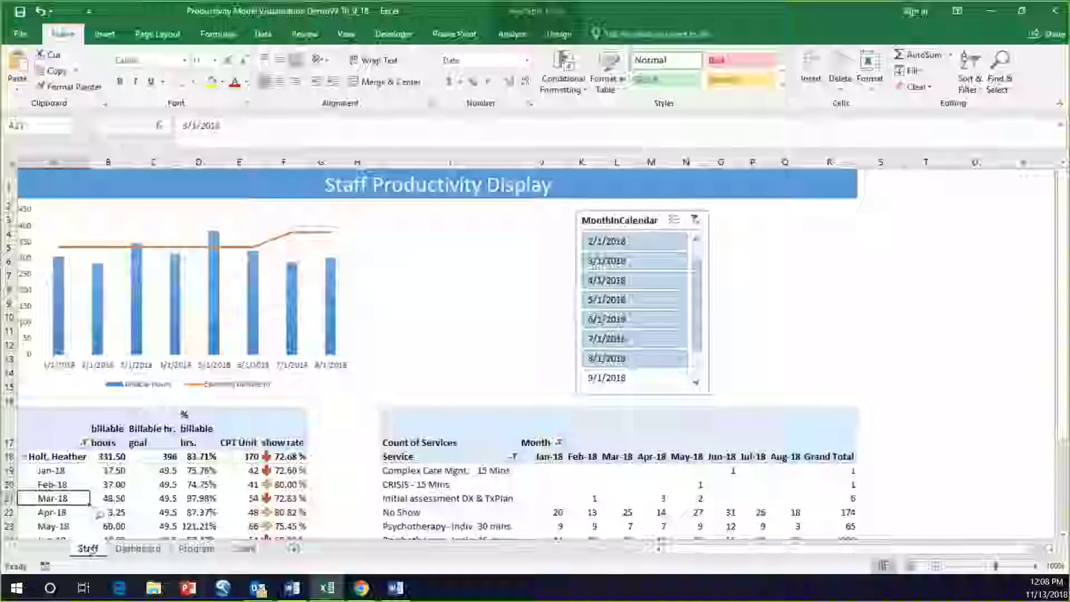
{"action": "right_click", "coordinate": [91, 550]}
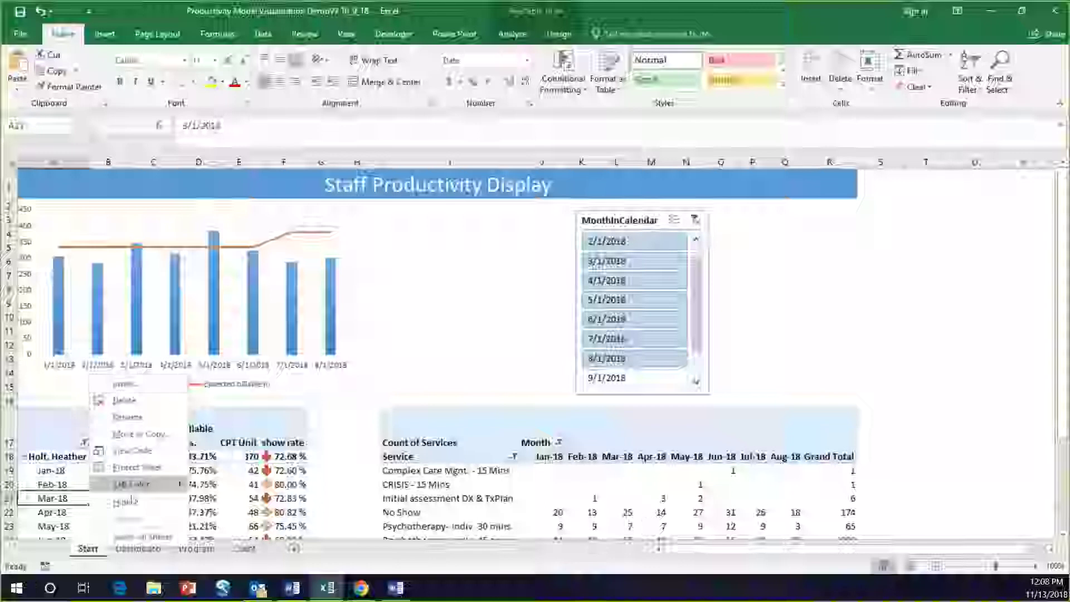
{"action": "left_click", "coordinate": [125, 503]}
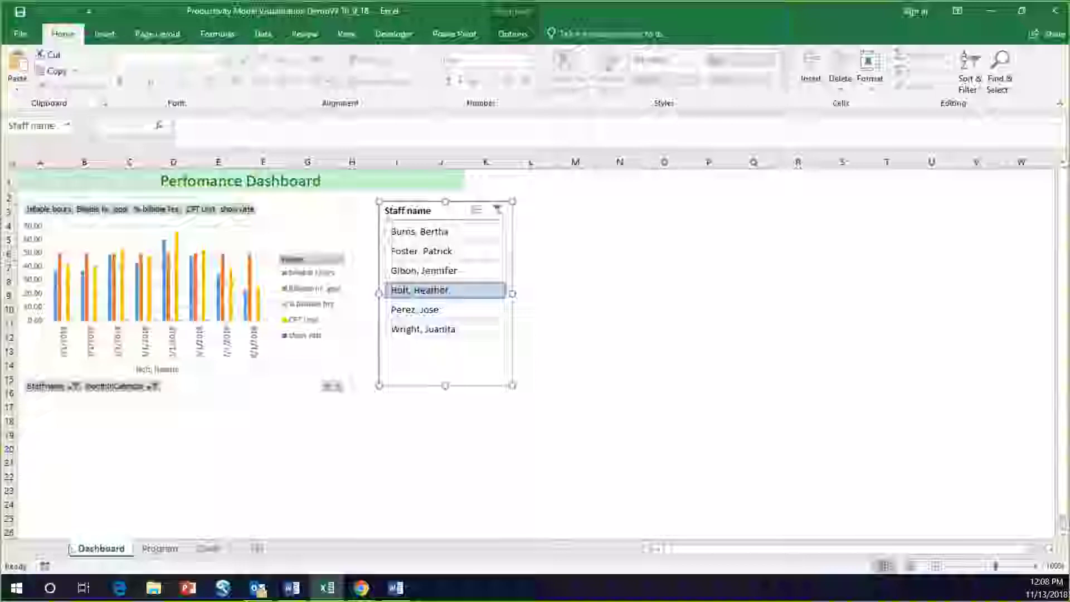
Step: Unhide the Staff worksheet
{"action": "right_click", "coordinate": [75, 549]}
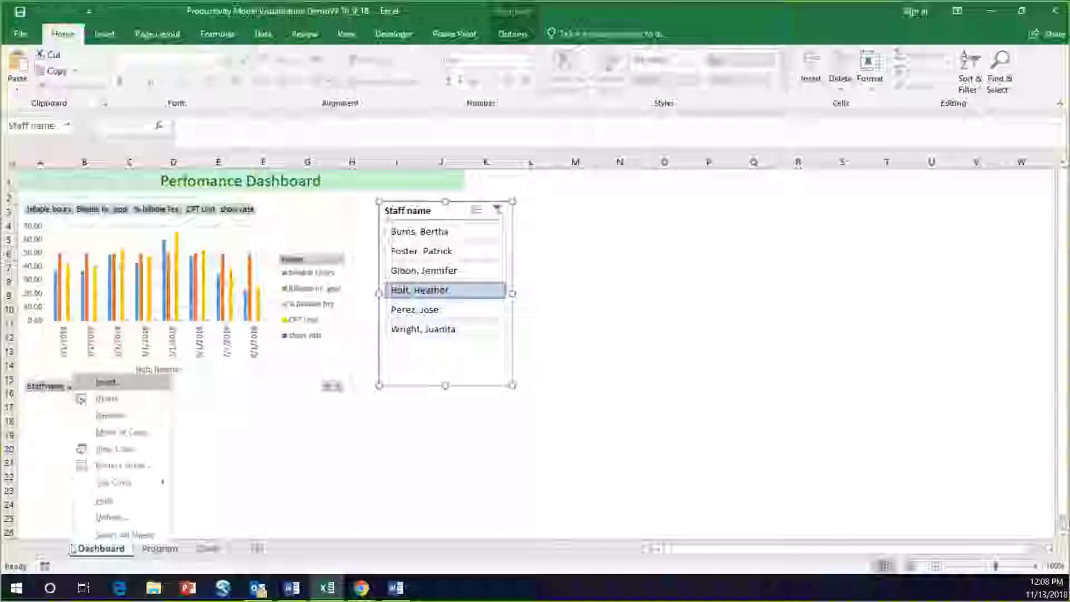
{"action": "left_click", "coordinate": [111, 517]}
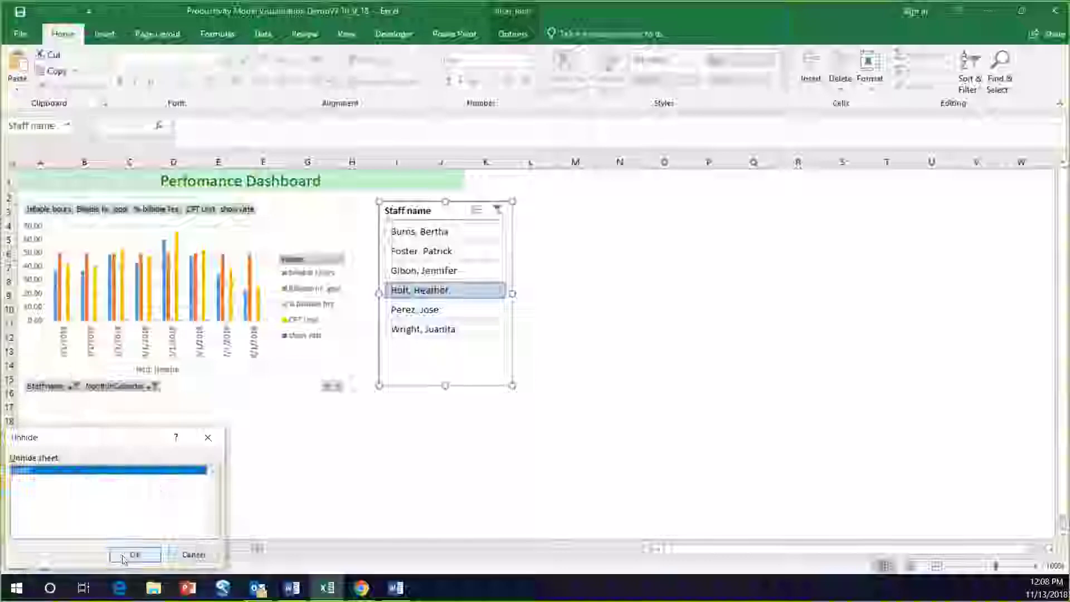
{"action": "left_click", "coordinate": [123, 558]}
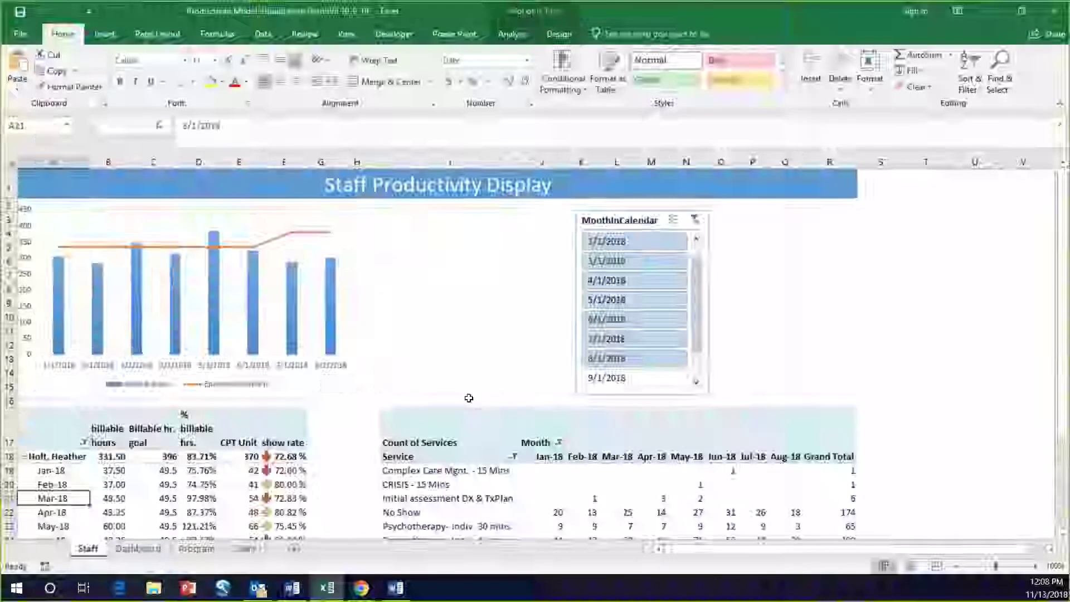
{"action": "scroll", "coordinate": [469, 398], "scroll_direction": "down", "scroll_amount": 2}
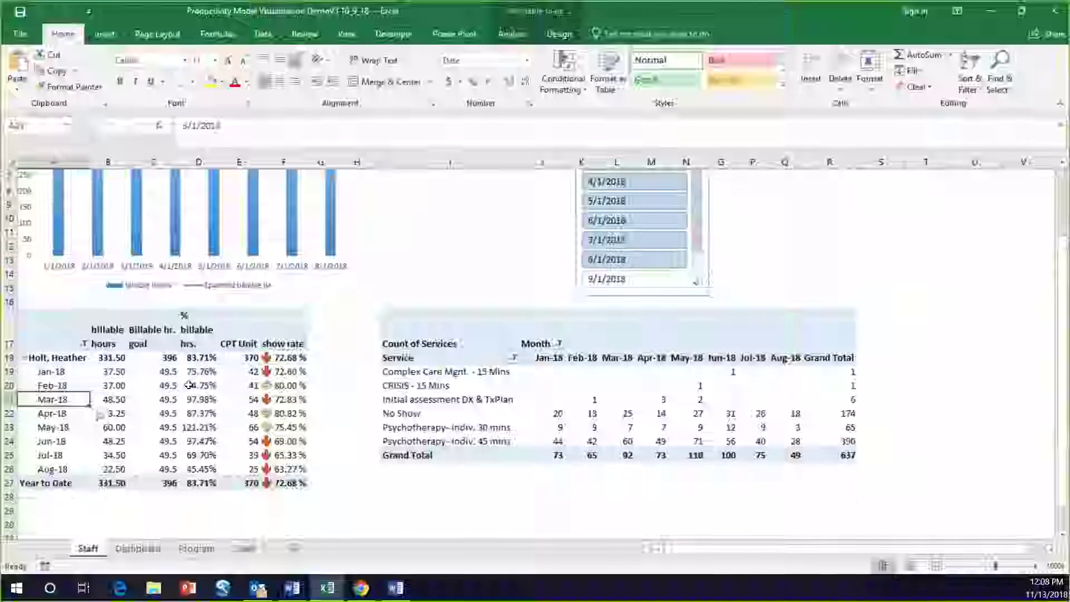
{"action": "scroll", "coordinate": [189, 385], "scroll_direction": "up", "scroll_amount": 1}
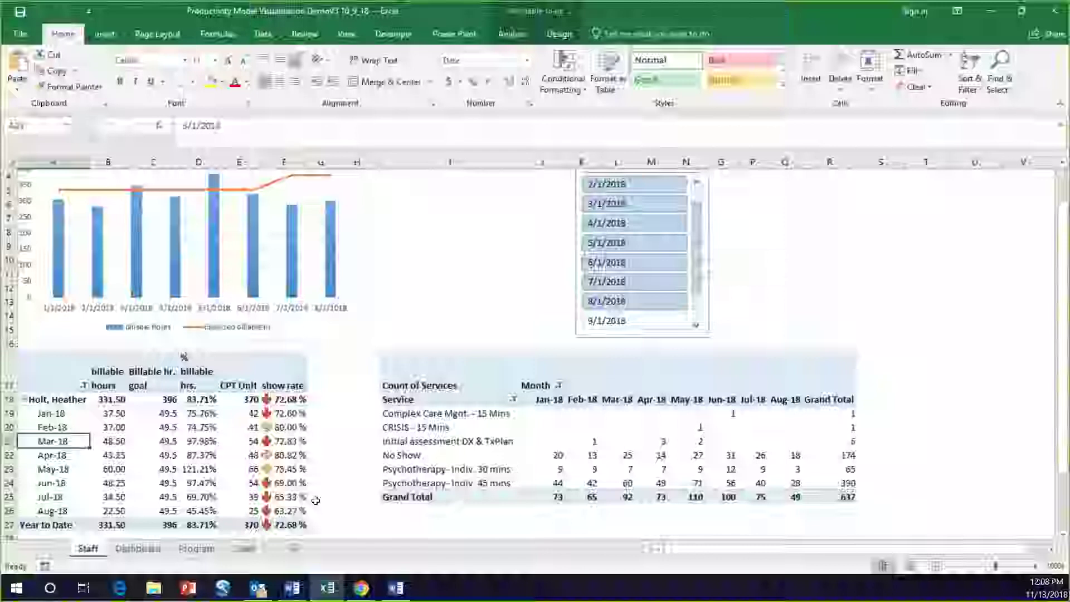
{"action": "scroll", "coordinate": [316, 500], "scroll_direction": "up", "scroll_amount": 1}
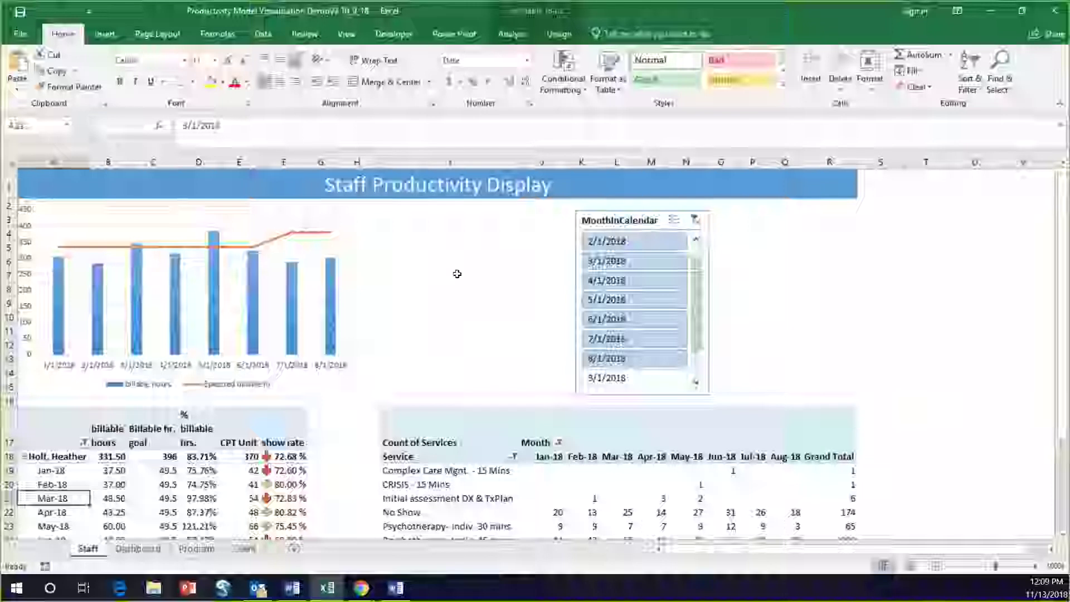
Step: Review which COM add-ins are enabled in the Excel options, leaving the add-in selection as it is
{"action": "left_click", "coordinate": [20, 33]}
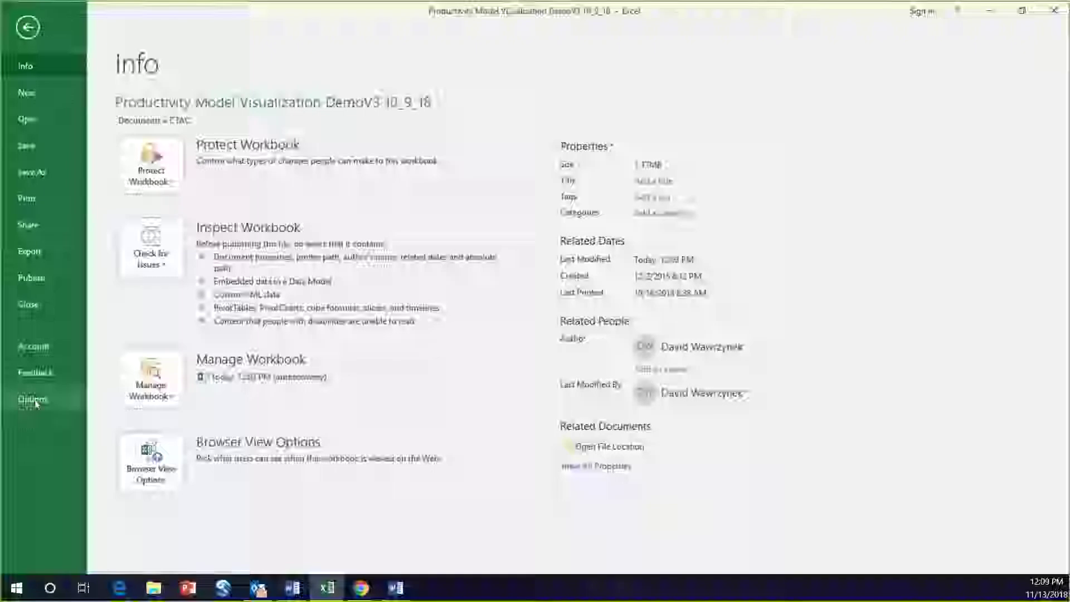
{"action": "left_click", "coordinate": [33, 400]}
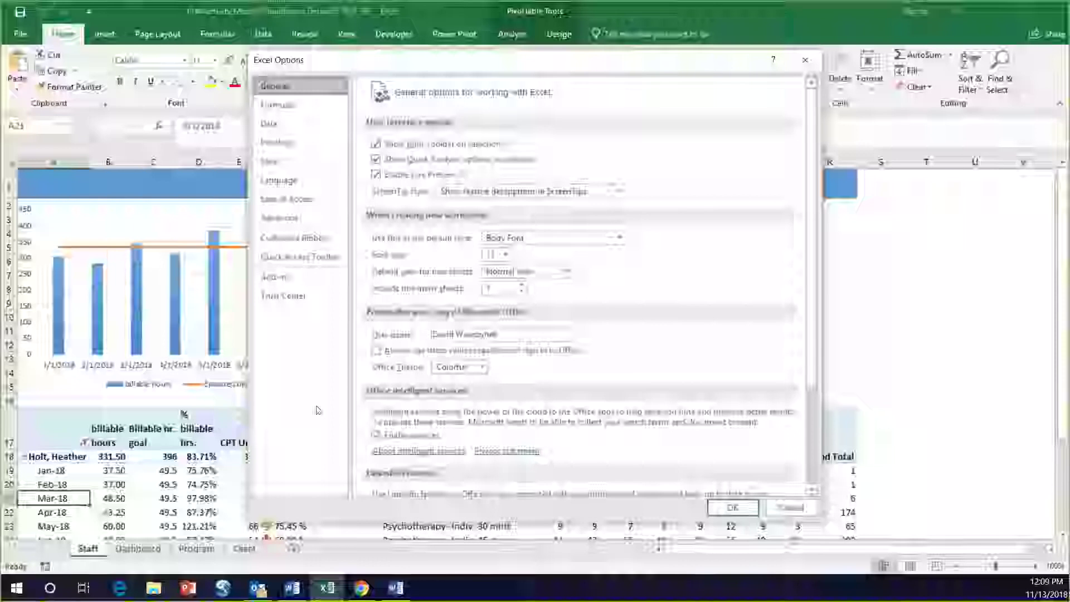
{"action": "left_click", "coordinate": [276, 285]}
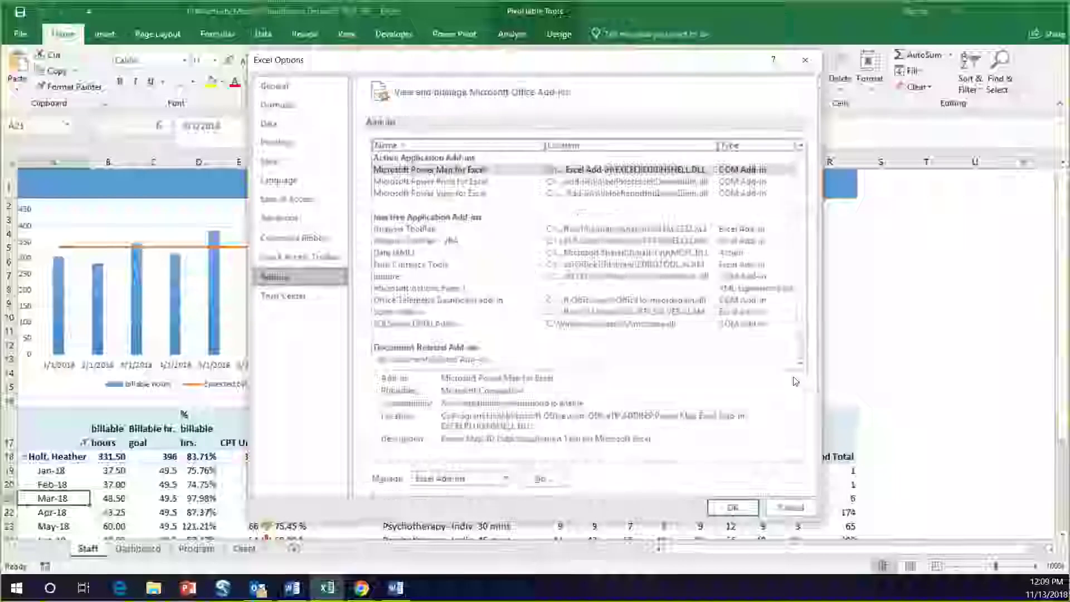
{"action": "left_click", "coordinate": [507, 481]}
{"action": "left_click", "coordinate": [449, 509]}
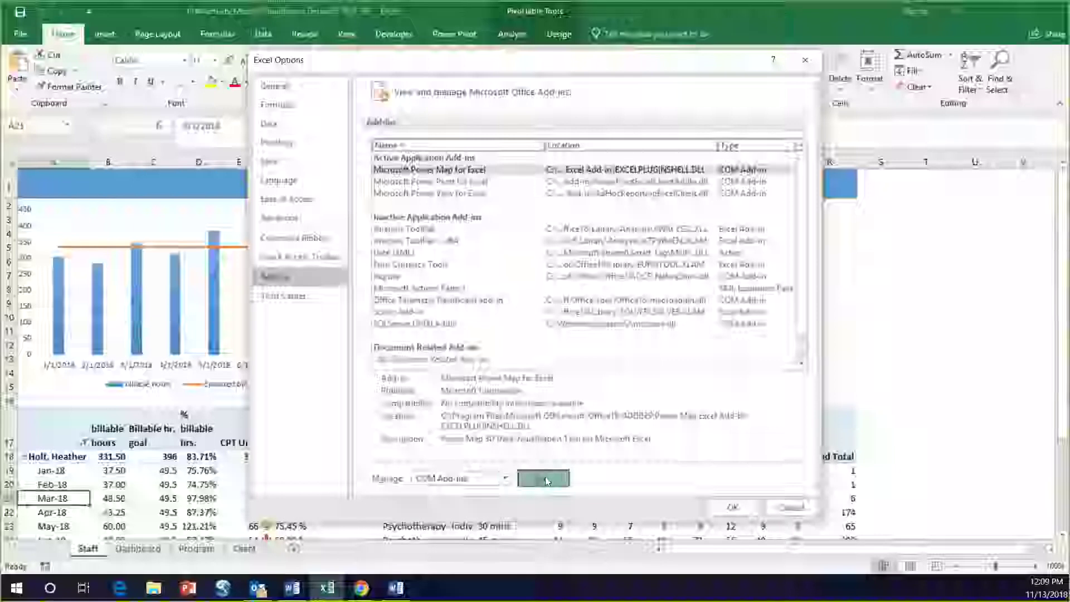
{"action": "left_click", "coordinate": [544, 478]}
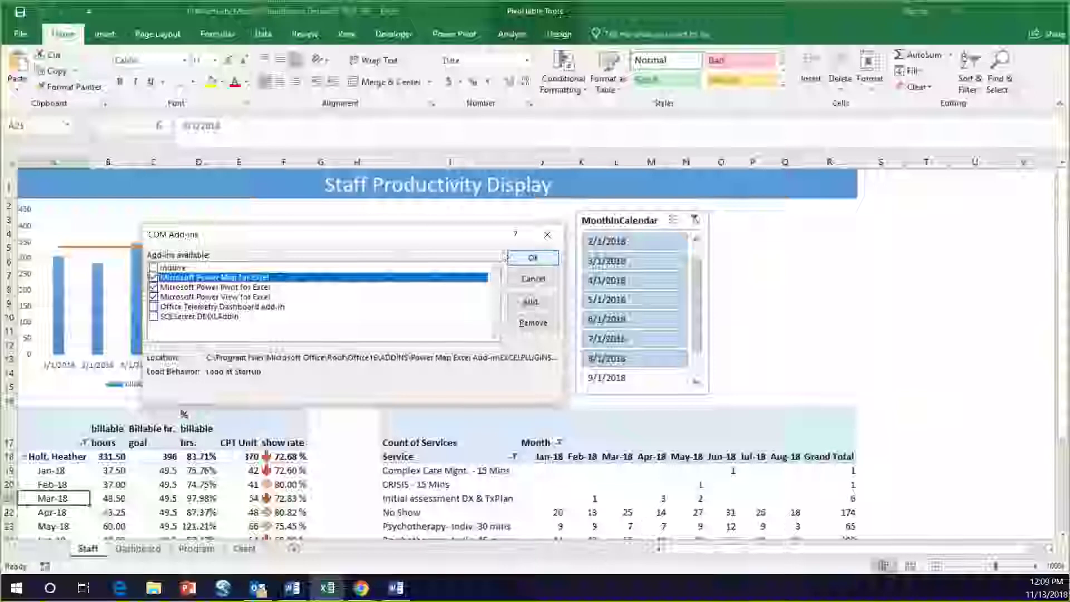
{"action": "left_click", "coordinate": [534, 273]}
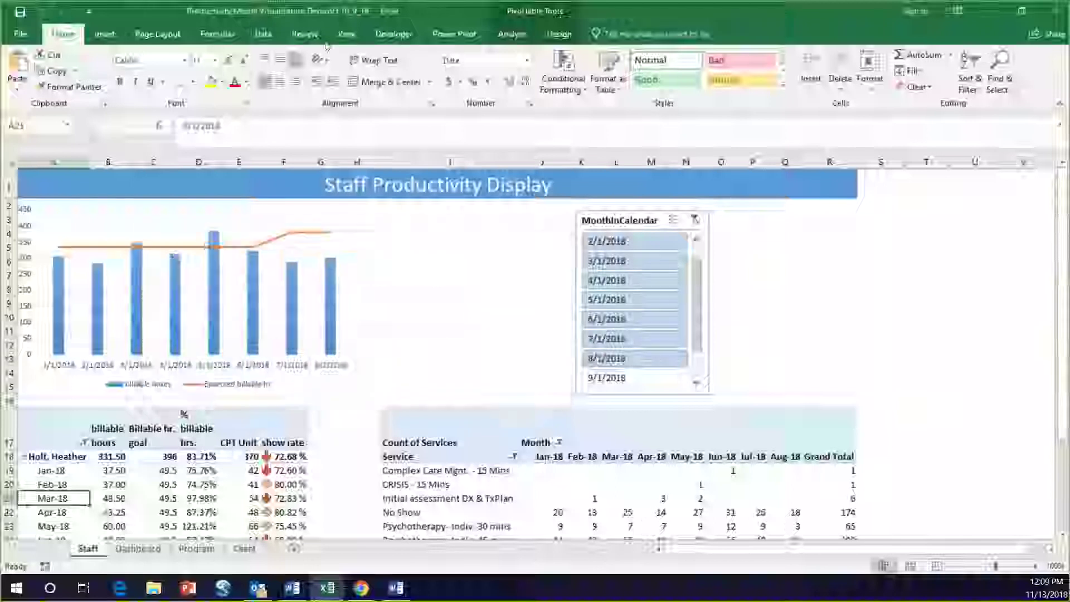
{"action": "left_click", "coordinate": [264, 35]}
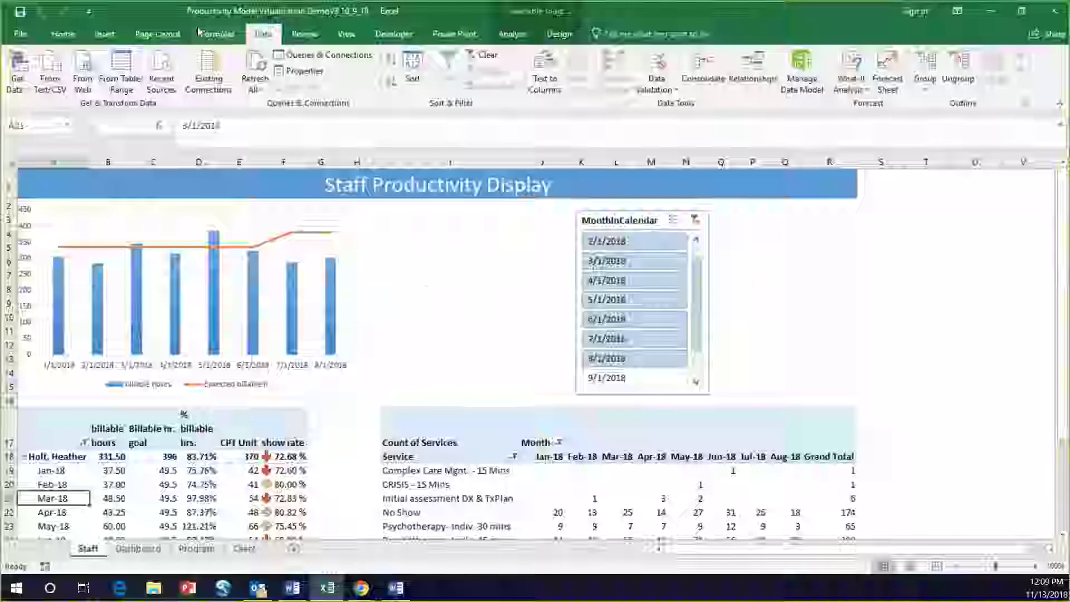
{"action": "left_click", "coordinate": [455, 35]}
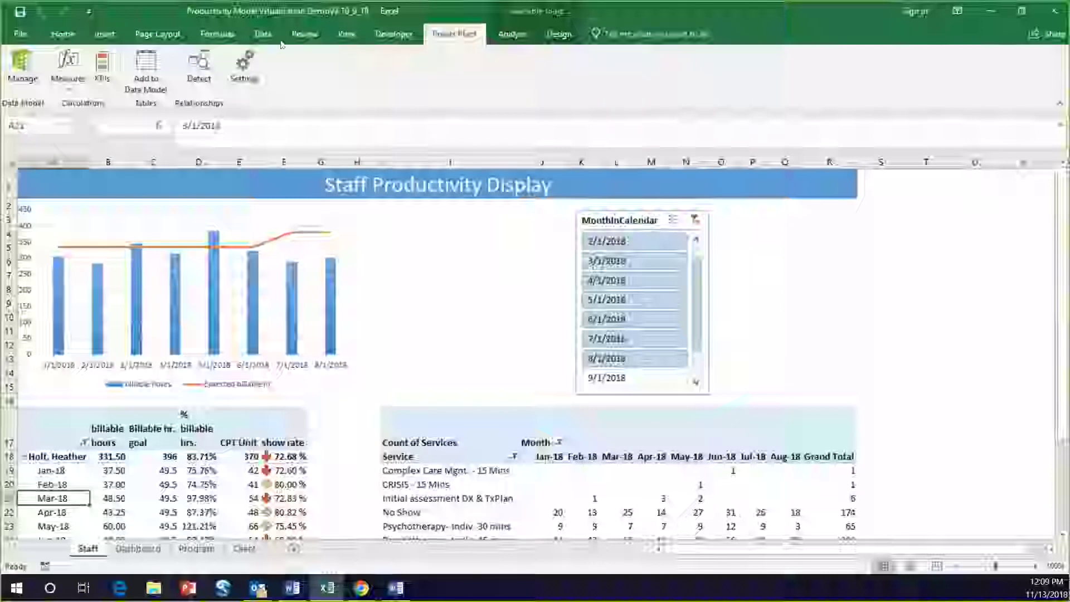
{"action": "left_click", "coordinate": [106, 37]}
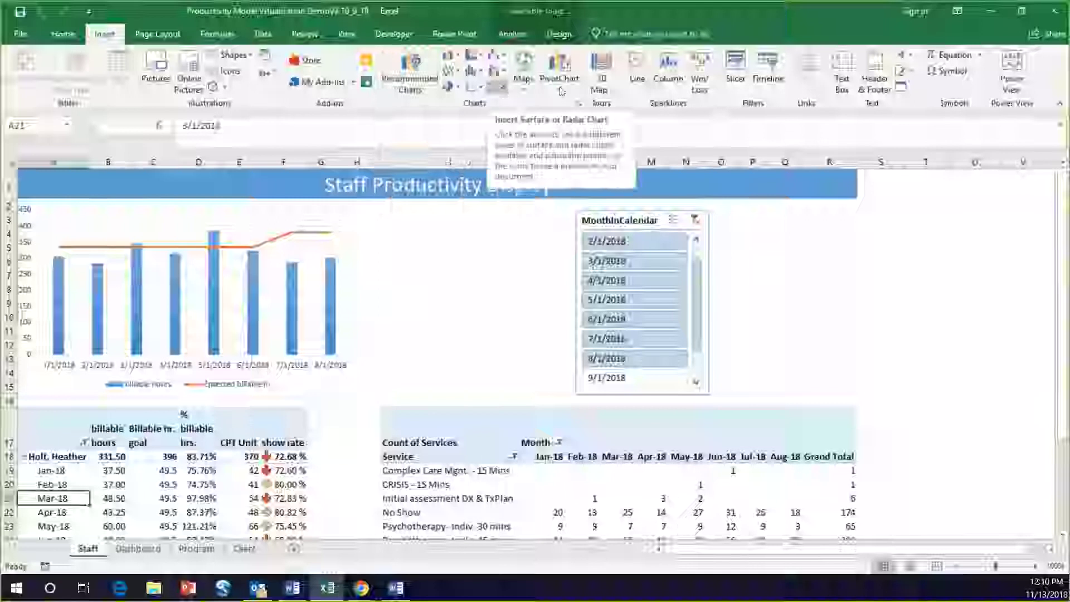
{"action": "left_click", "coordinate": [526, 87]}
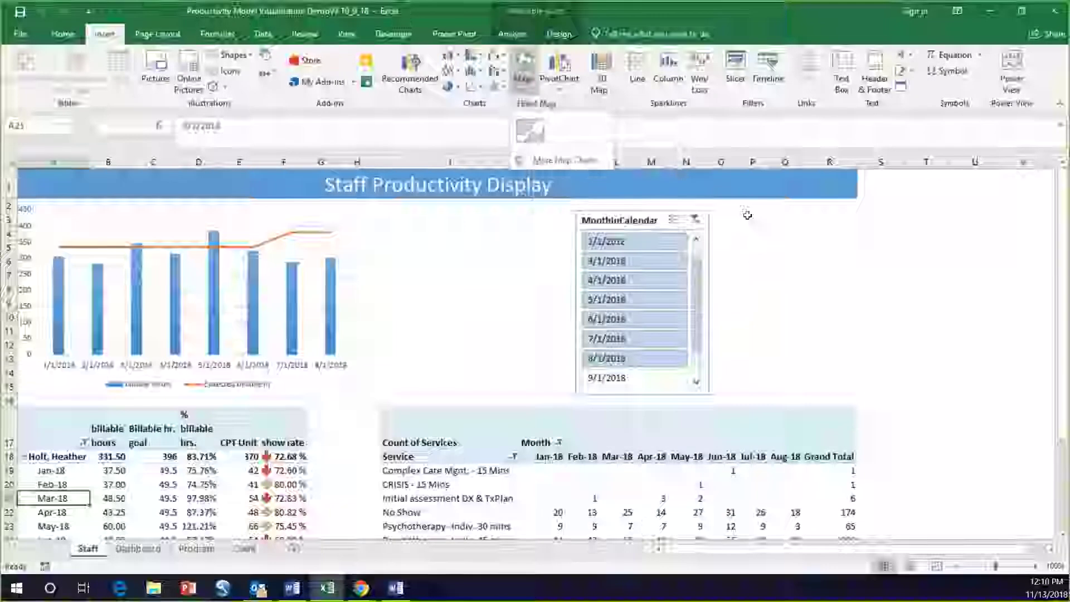
{"action": "left_click", "coordinate": [607, 89]}
{"action": "left_click", "coordinate": [607, 90]}
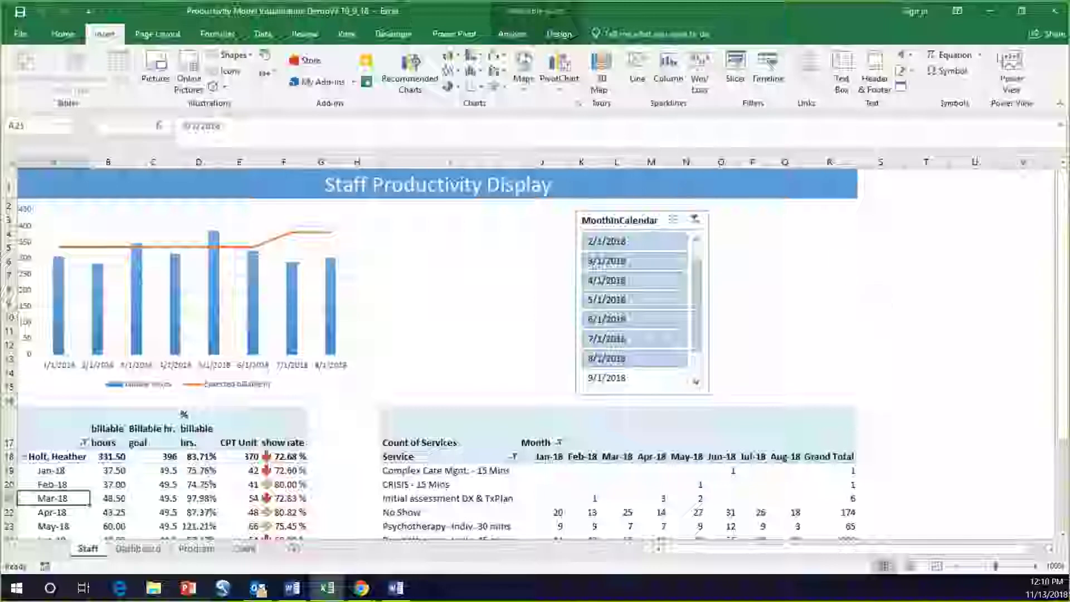
Step: Insert a Power View report sheet and add the Unit field of the Program table to its canvas
{"action": "left_click", "coordinate": [1013, 67]}
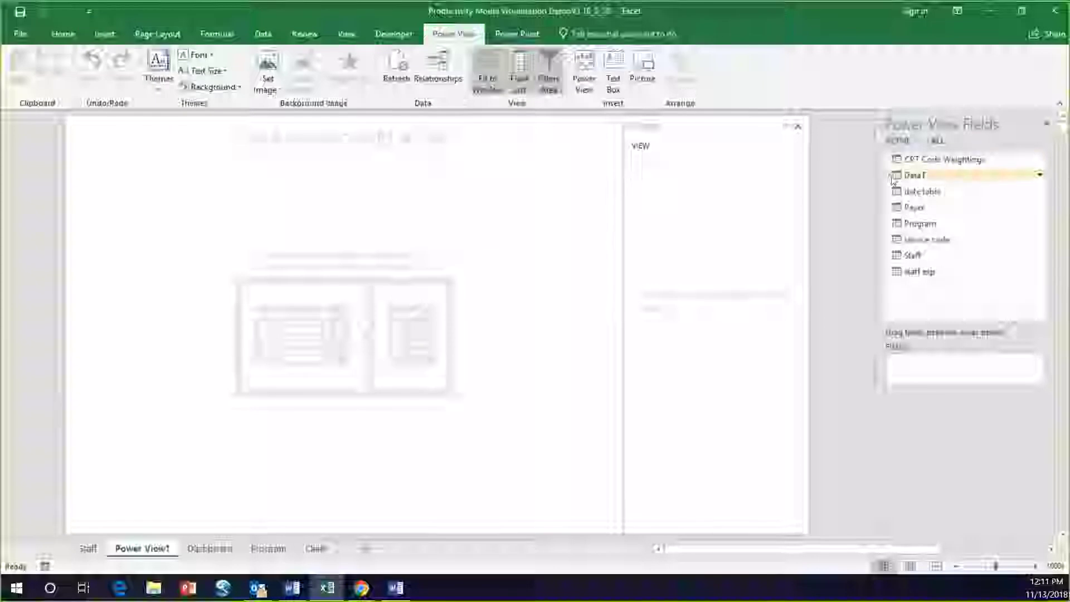
{"action": "left_click", "coordinate": [891, 176]}
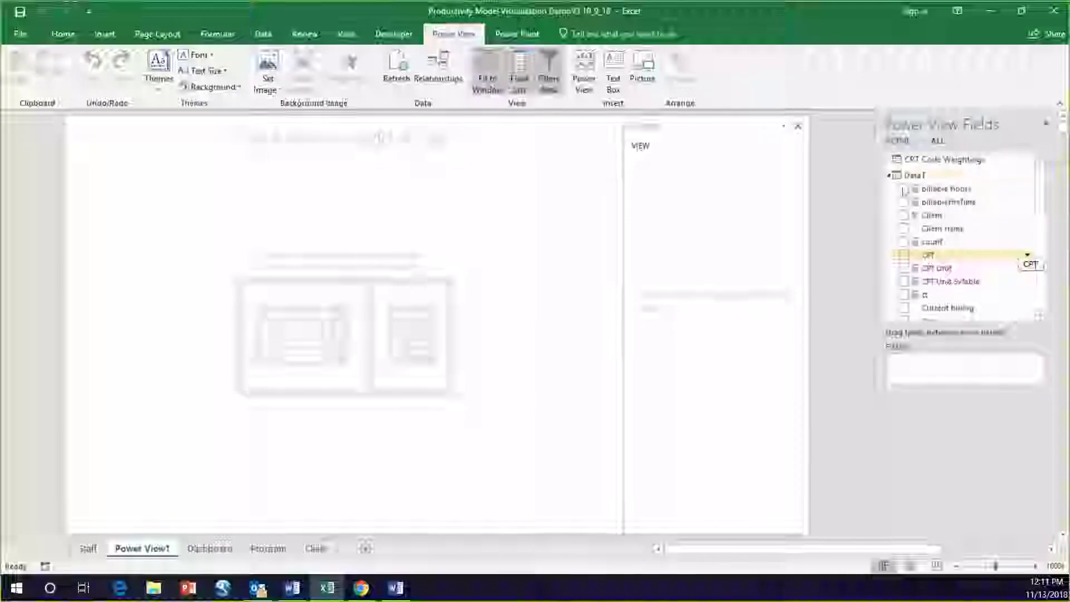
{"action": "left_click", "coordinate": [889, 176]}
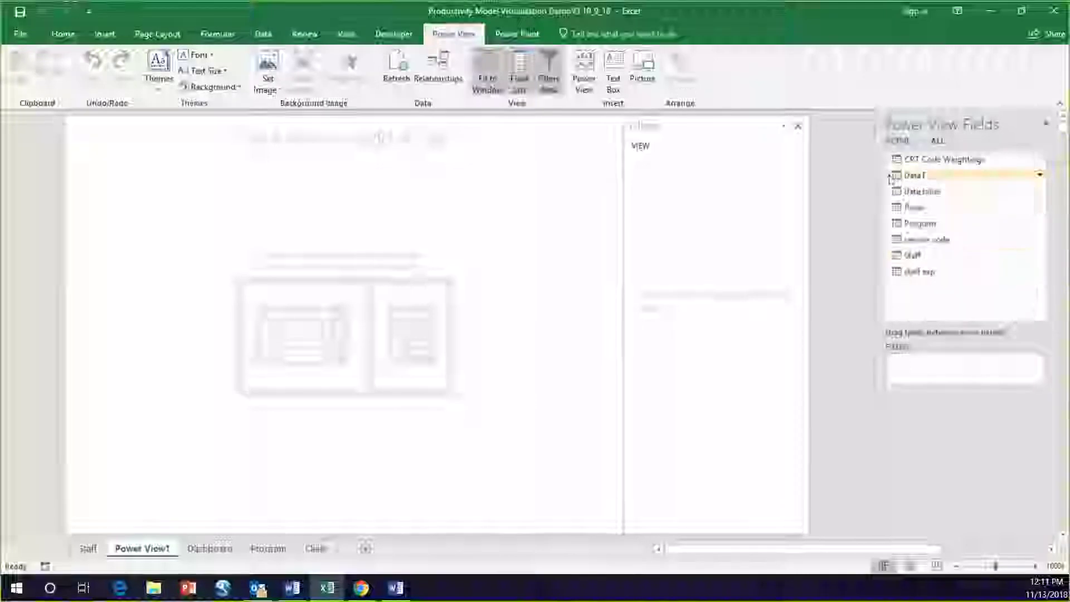
{"action": "left_click", "coordinate": [890, 223]}
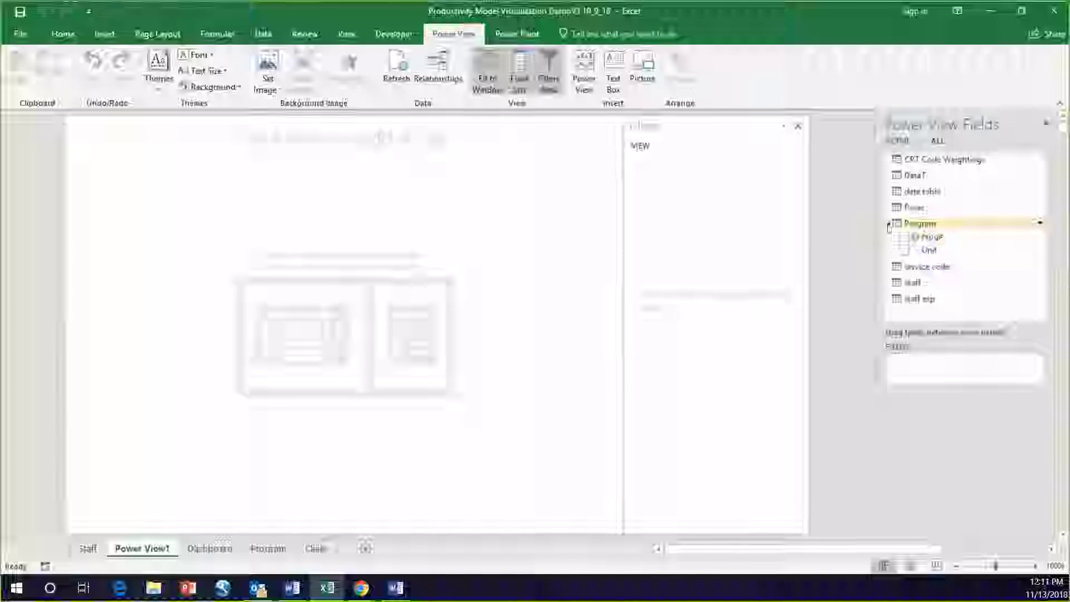
{"action": "left_click", "coordinate": [905, 251]}
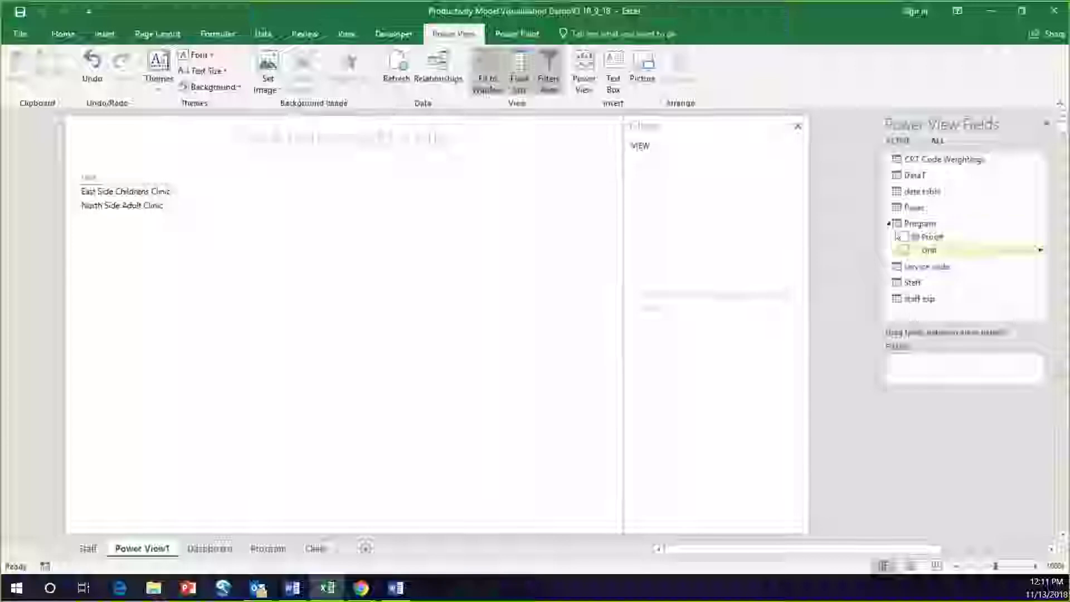
Step: Try adding the billablehrsTime measure from DataT beside the Unit list, and remove it from the Power View canvas
{"action": "left_click", "coordinate": [889, 176]}
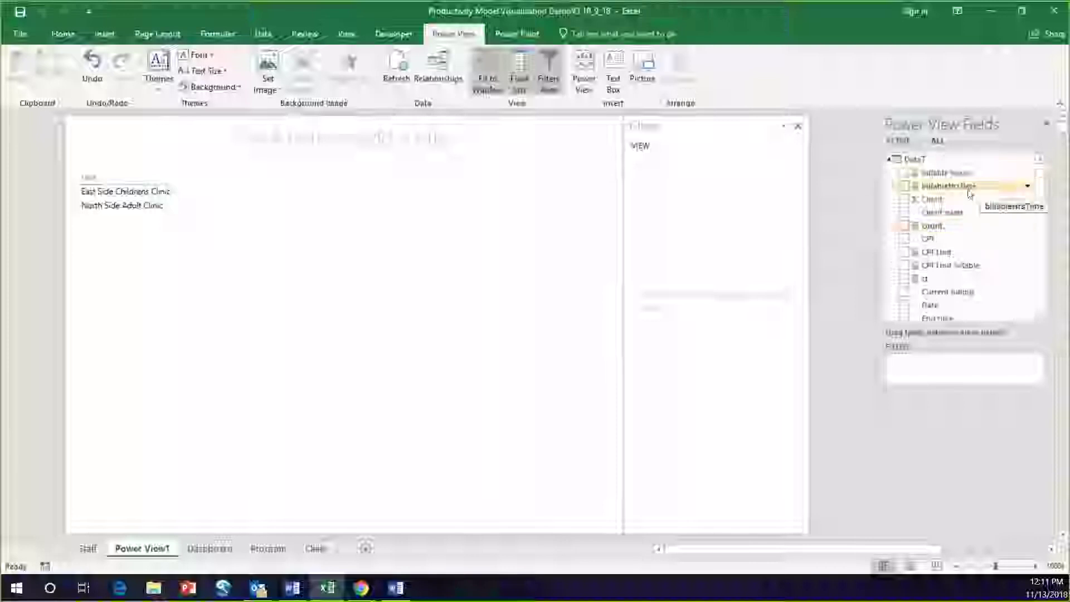
{"action": "left_click_drag", "start_coordinate": [936, 189], "coordinate": [196, 191]}
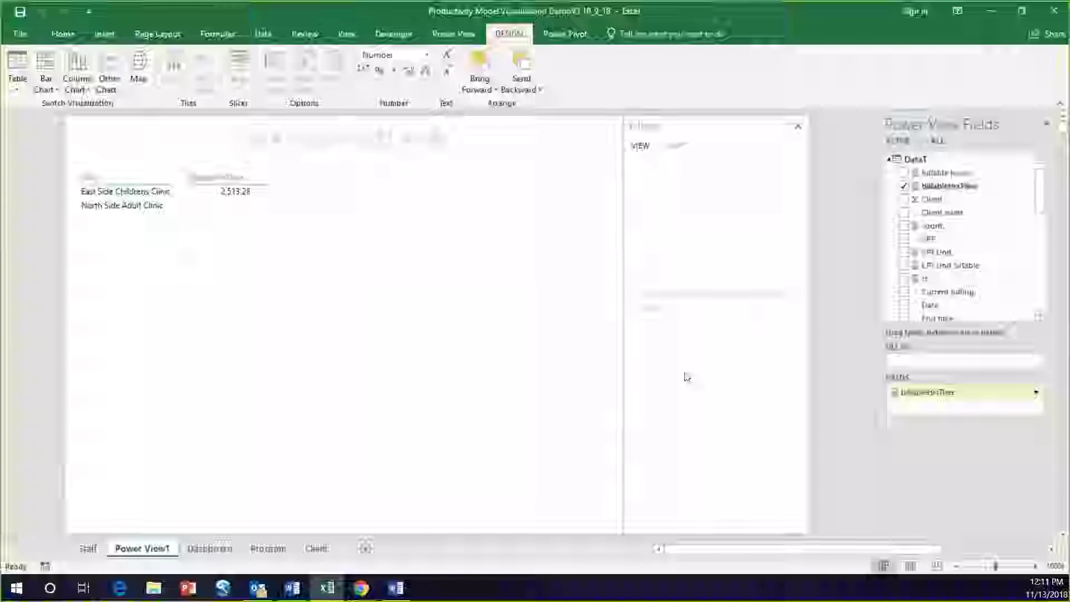
{"action": "left_click_drag", "start_coordinate": [923, 393], "coordinate": [106, 193]}
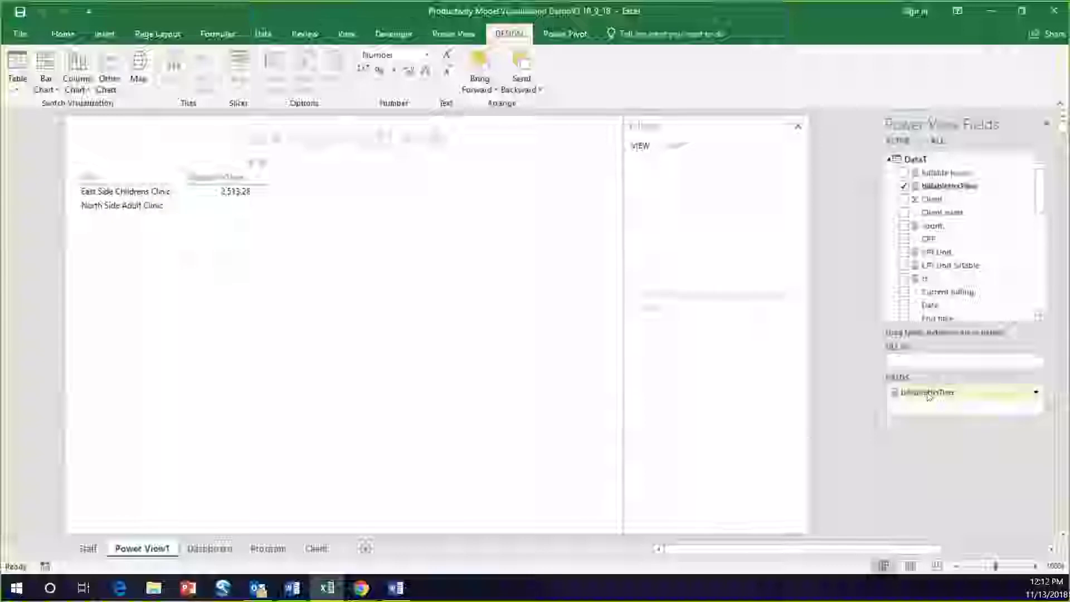
{"action": "left_click_drag", "start_coordinate": [928, 397], "coordinate": [909, 233]}
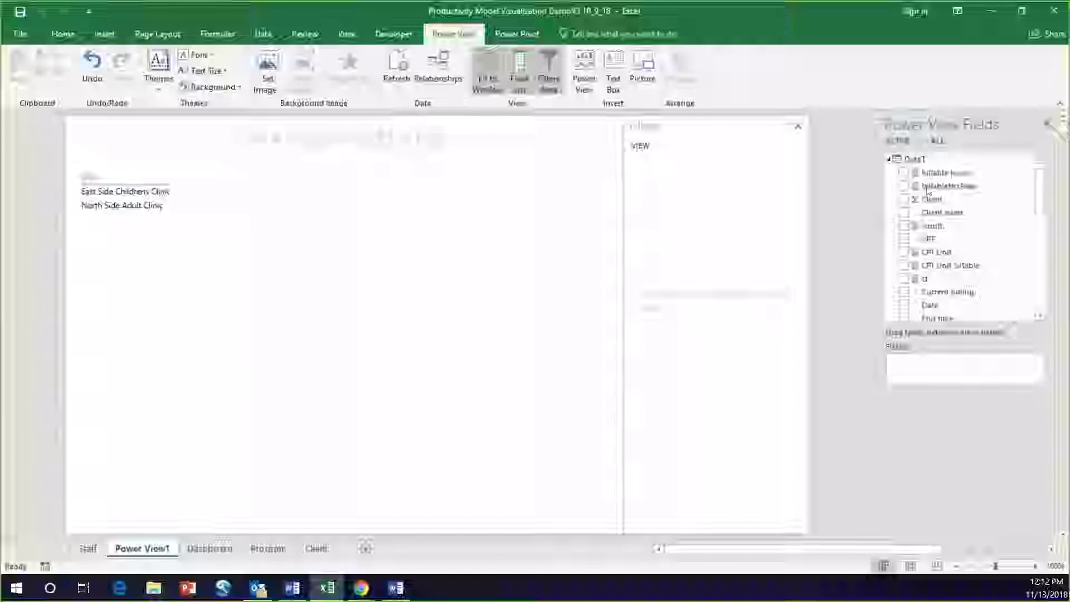
Step: Minimize the Excel and browser windows to reach the desktop, and bring the Power View workbook window back up
{"action": "left_click", "coordinate": [984, 13]}
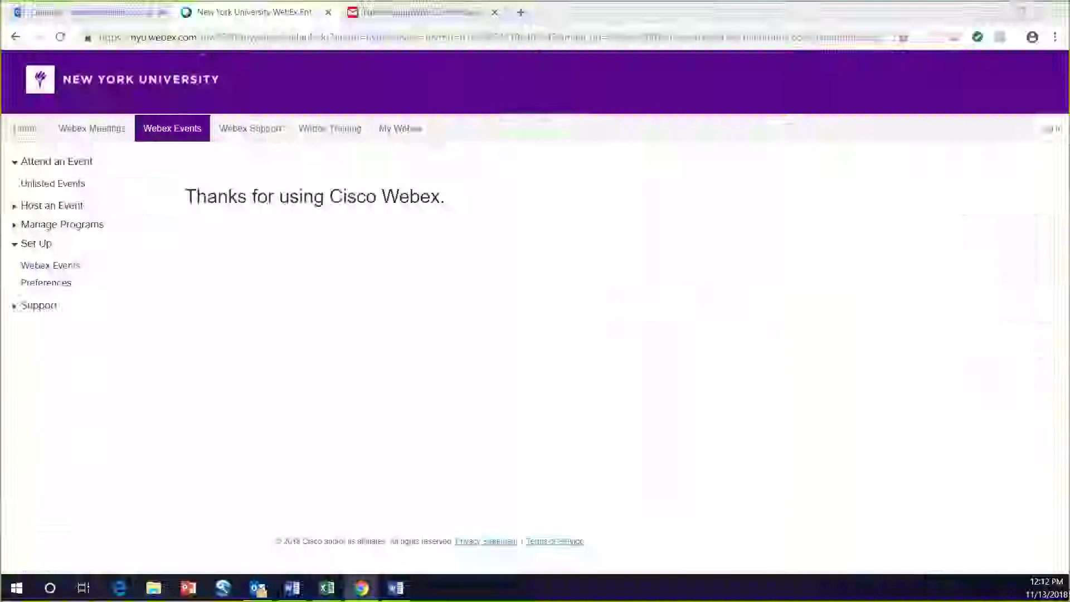
{"action": "left_click", "coordinate": [988, 11]}
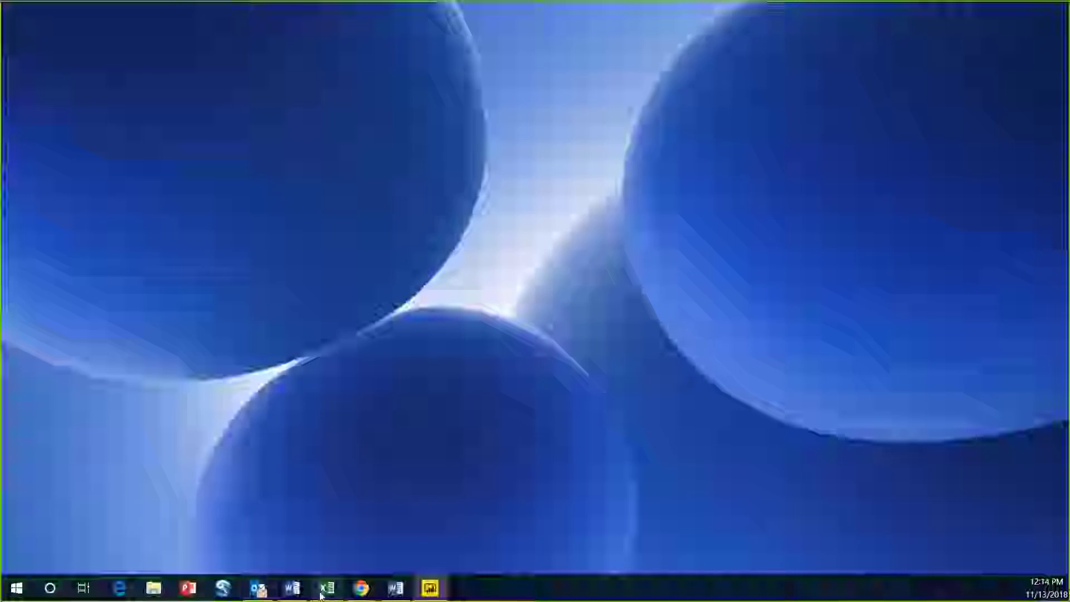
{"action": "mouse_move", "coordinate": [327, 589]}
{"action": "left_click", "coordinate": [327, 521]}
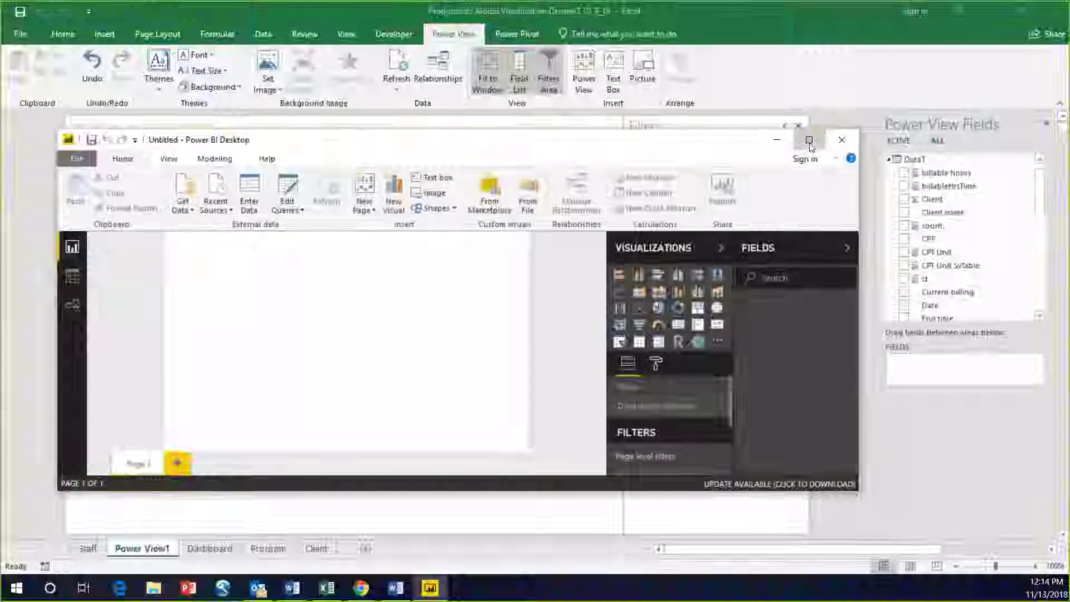
Step: Maximize the blank Power BI Desktop report and start getting data from an Excel workbook
{"action": "left_click", "coordinate": [810, 139]}
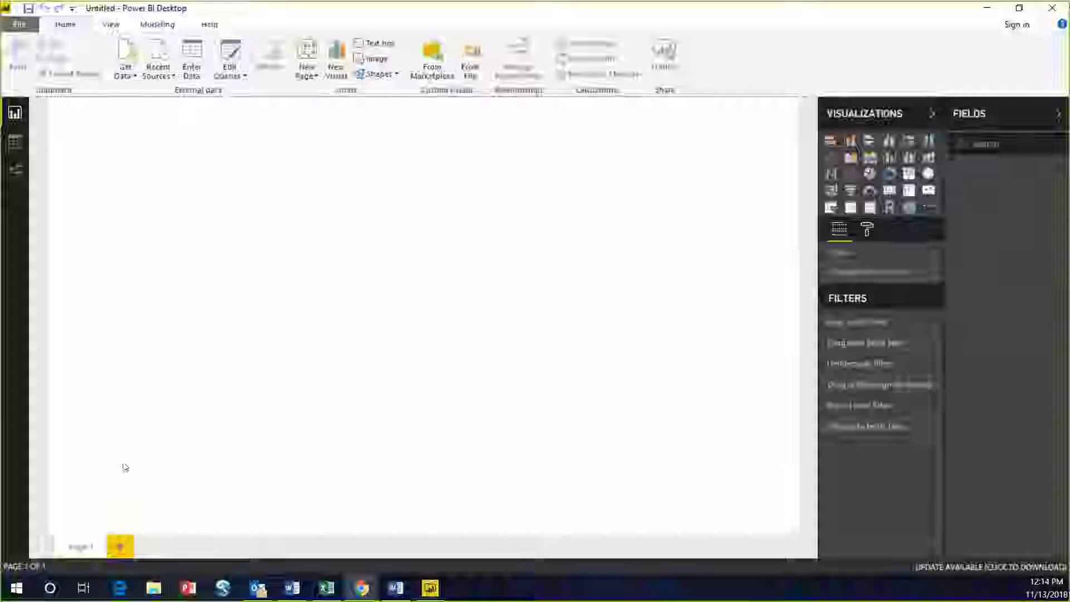
{"action": "left_click", "coordinate": [362, 588]}
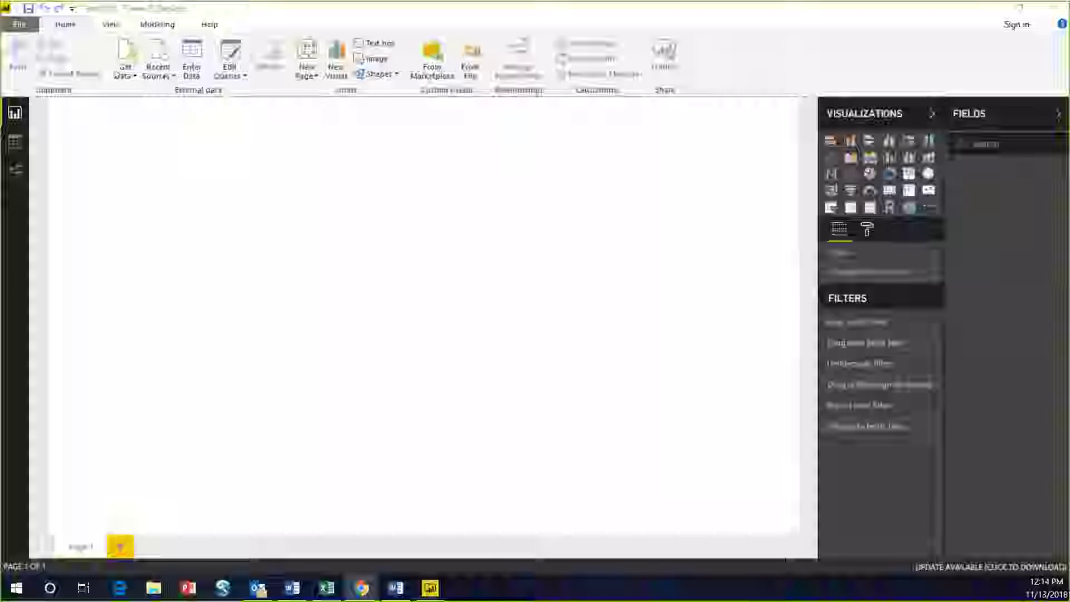
{"action": "left_click", "coordinate": [130, 60]}
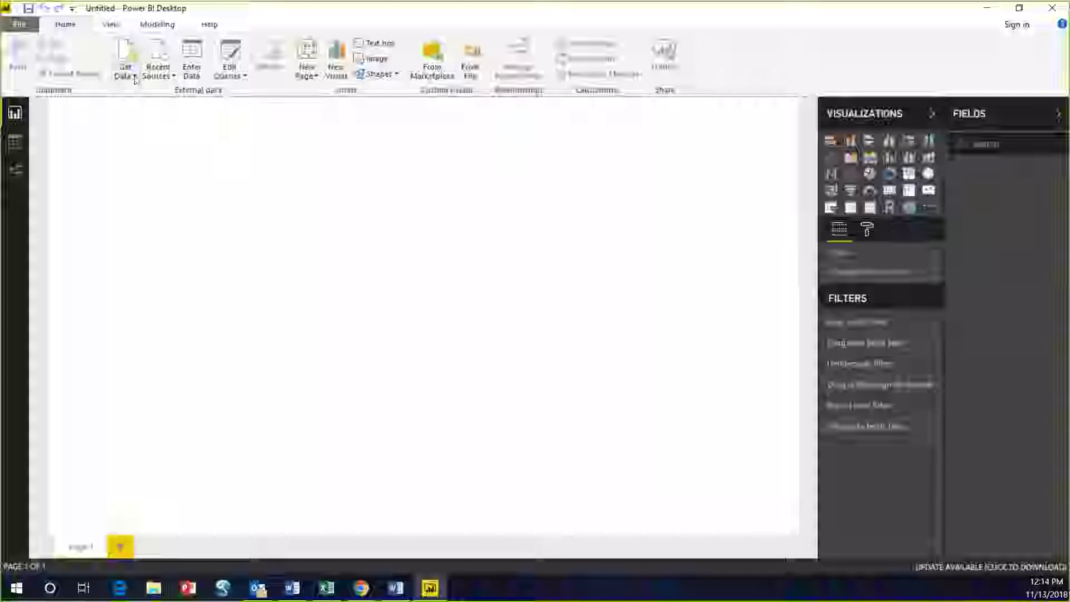
{"action": "left_click", "coordinate": [134, 77]}
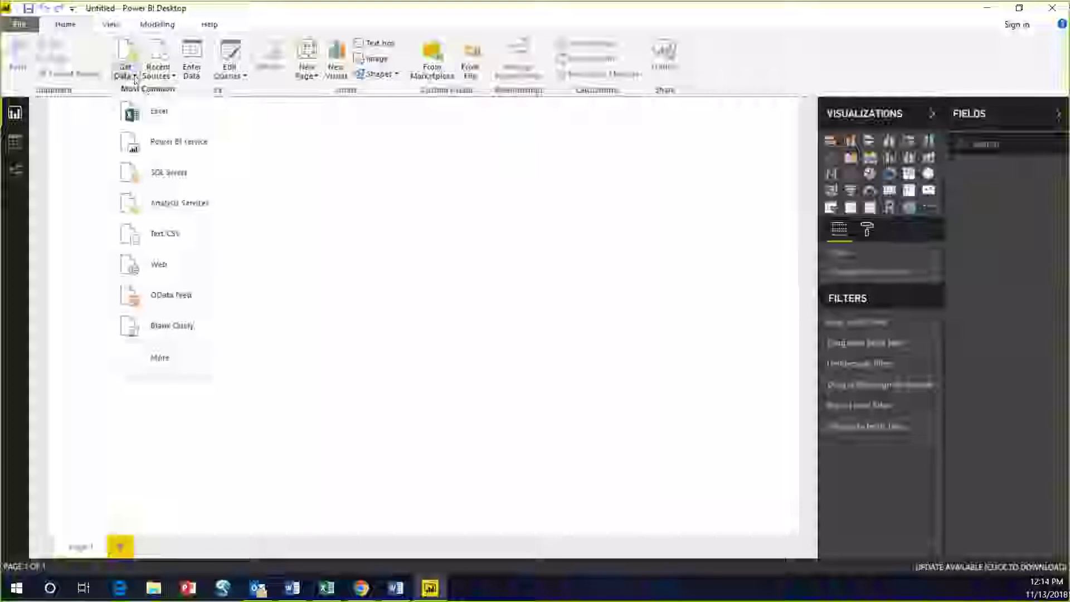
{"action": "left_click", "coordinate": [157, 121]}
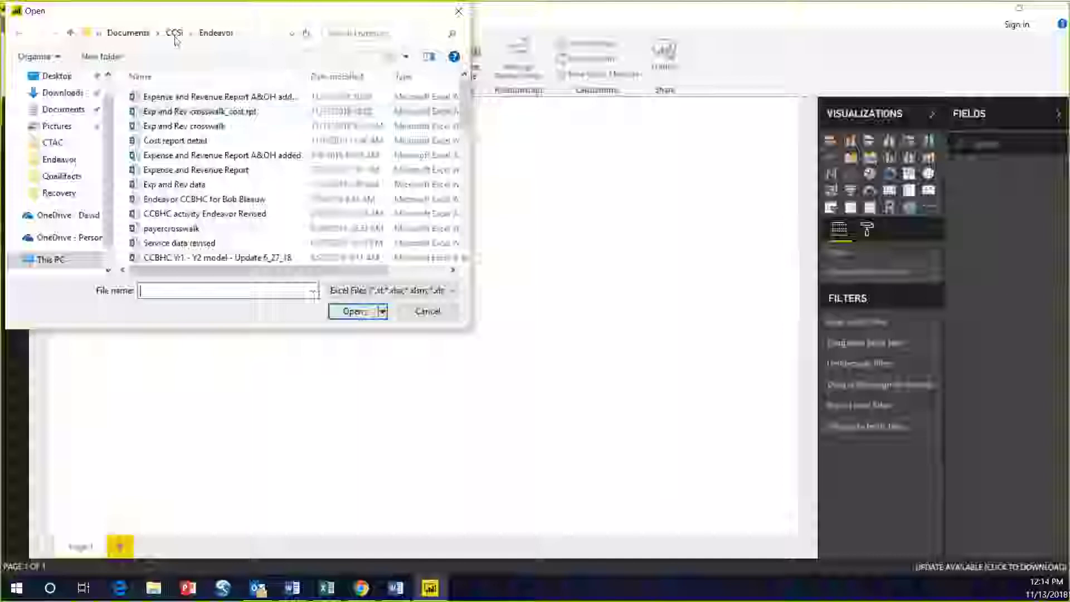
Step: Open the workbook Productivity Model Data File demoV3 10_9_18 from the CTAC folder as the data source
{"action": "left_click", "coordinate": [174, 35]}
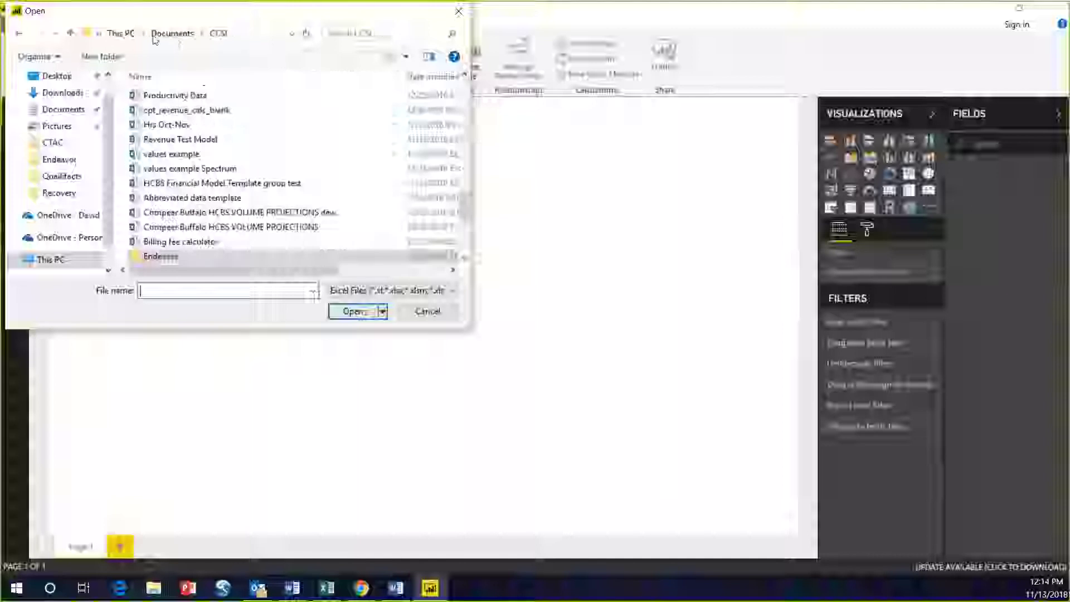
{"action": "left_click", "coordinate": [70, 147]}
{"action": "left_click", "coordinate": [202, 113]}
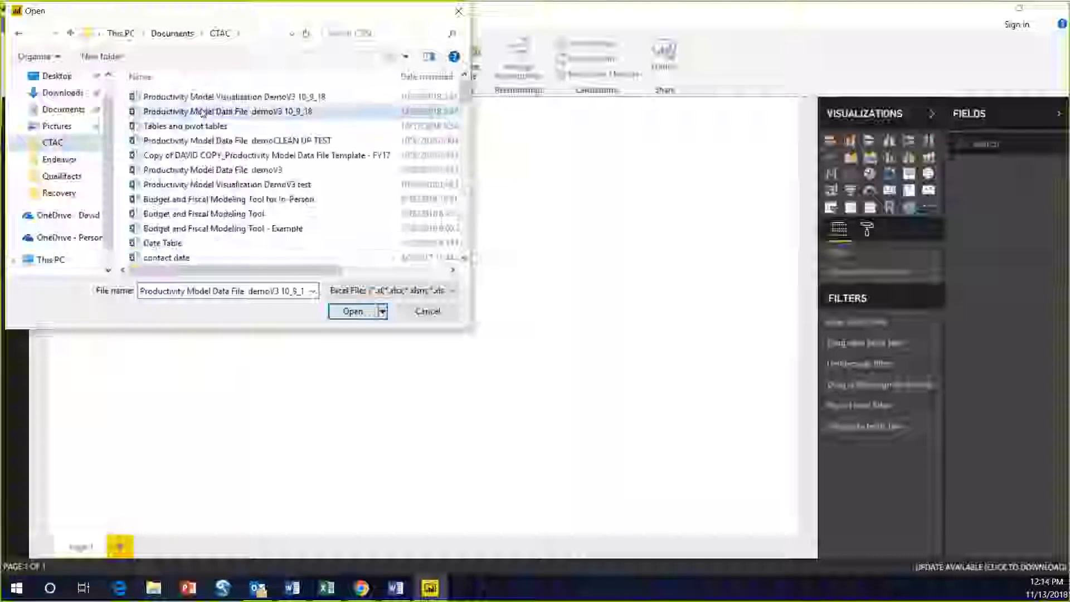
{"action": "double_click", "coordinate": [202, 113]}
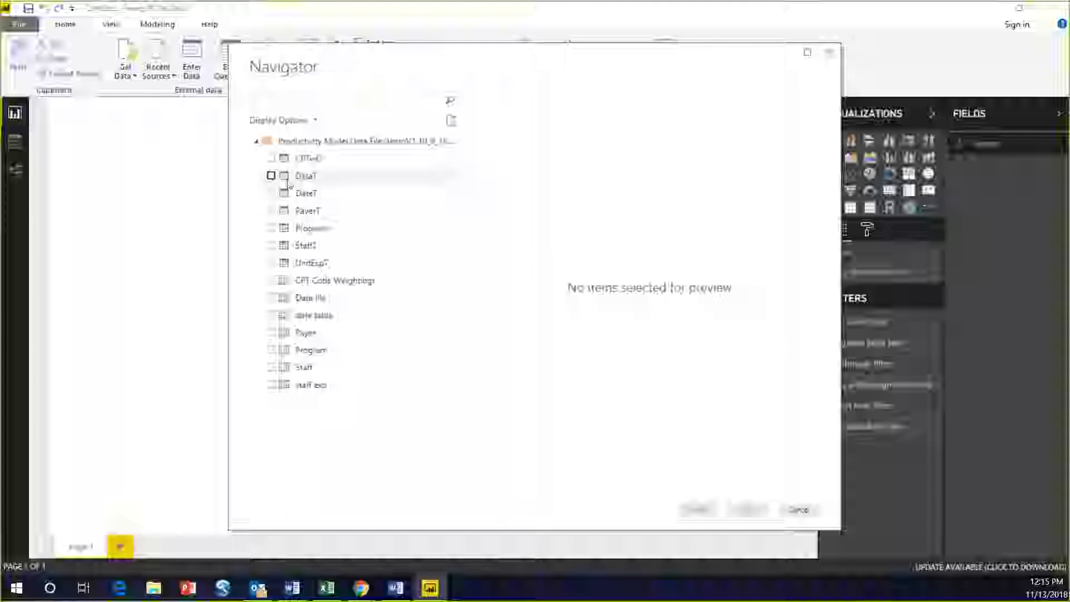
Step: Select the DataT table, open it in the Query Editor, and close and apply the query to load it
{"action": "left_click", "coordinate": [271, 177]}
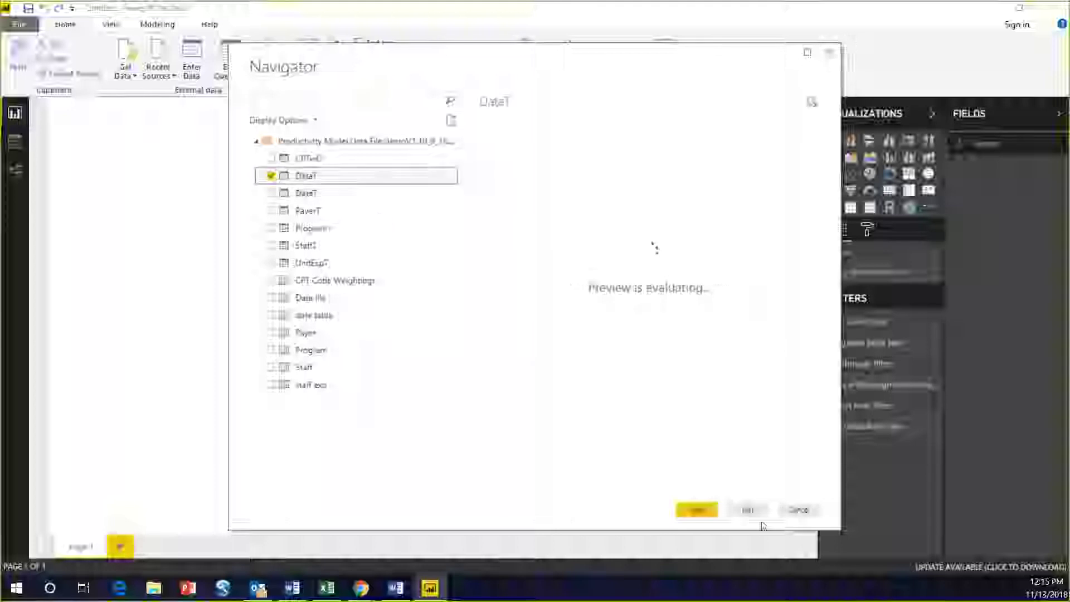
{"action": "left_click", "coordinate": [748, 511]}
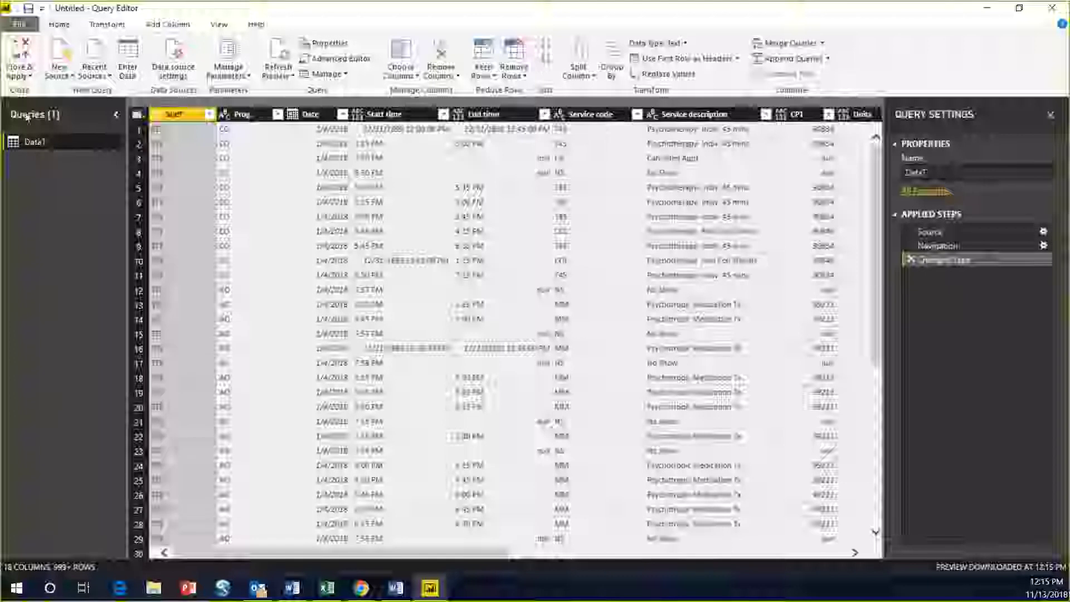
{"action": "left_click", "coordinate": [26, 76]}
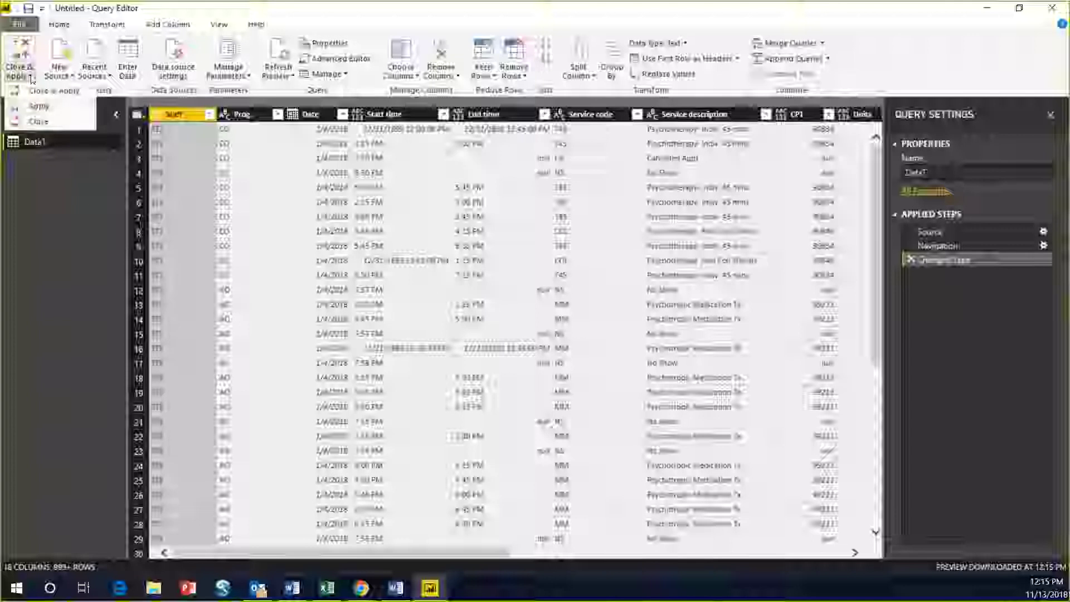
{"action": "left_click", "coordinate": [61, 90]}
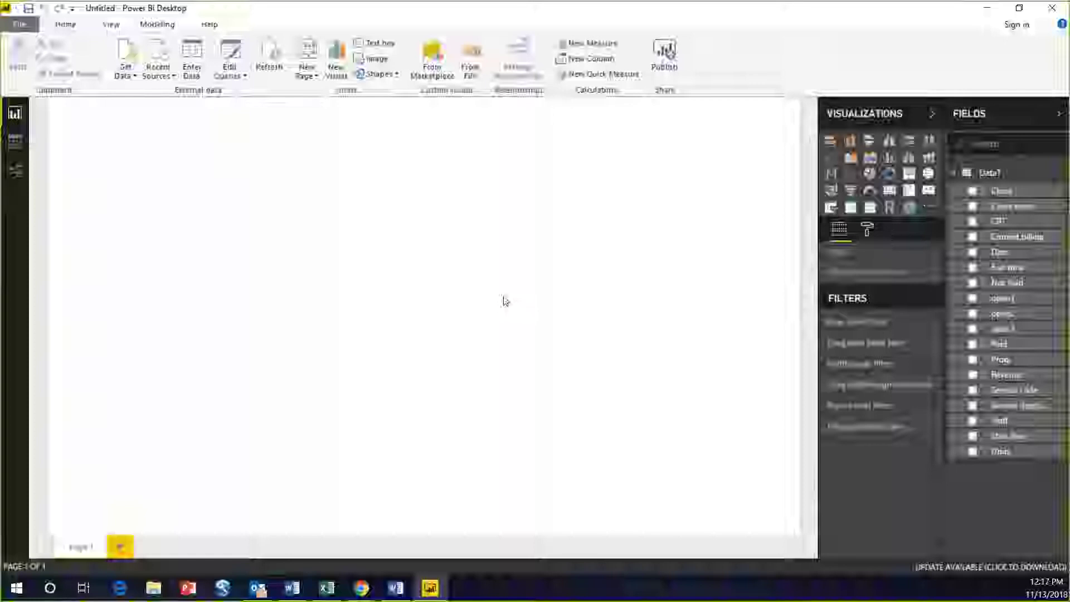
Step: Open the Executive Dashboard report and maximize its window
{"action": "left_click", "coordinate": [21, 25]}
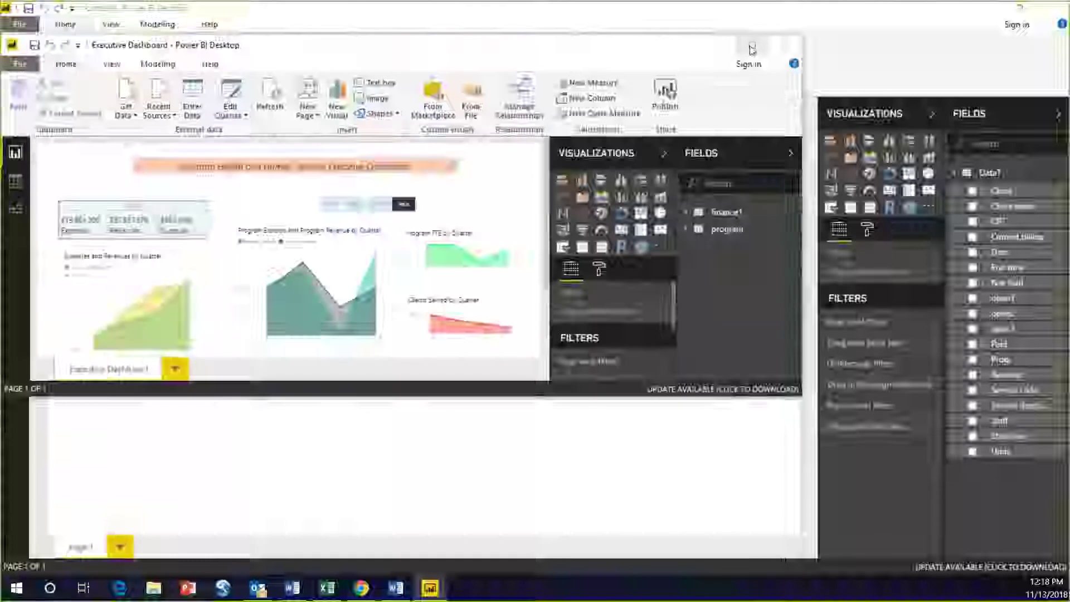
{"action": "left_click", "coordinate": [752, 48]}
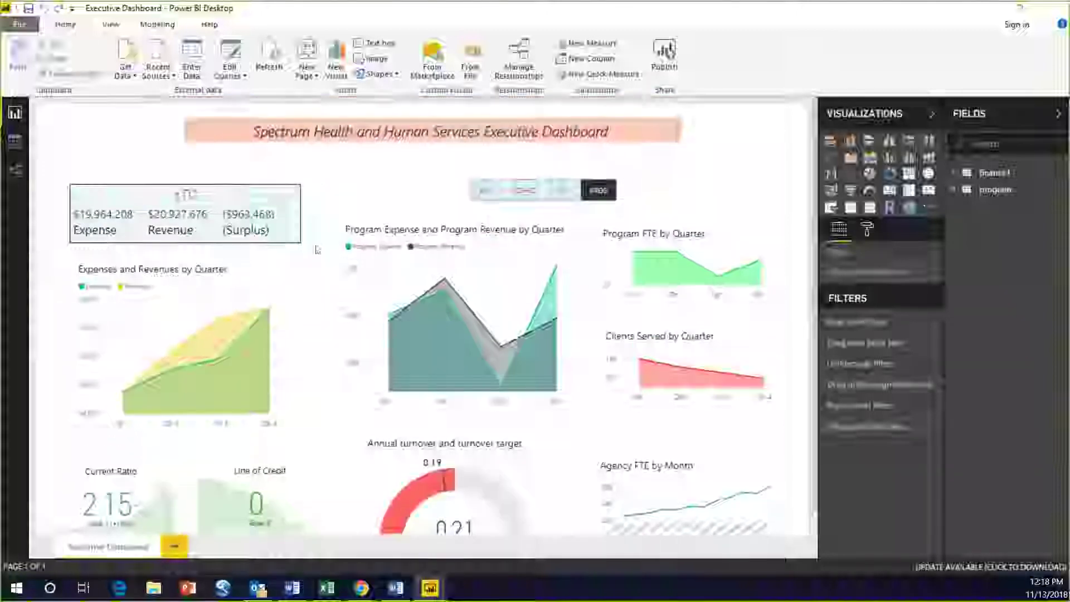
{"action": "scroll", "coordinate": [346, 281], "scroll_direction": "down", "scroll_amount": 1}
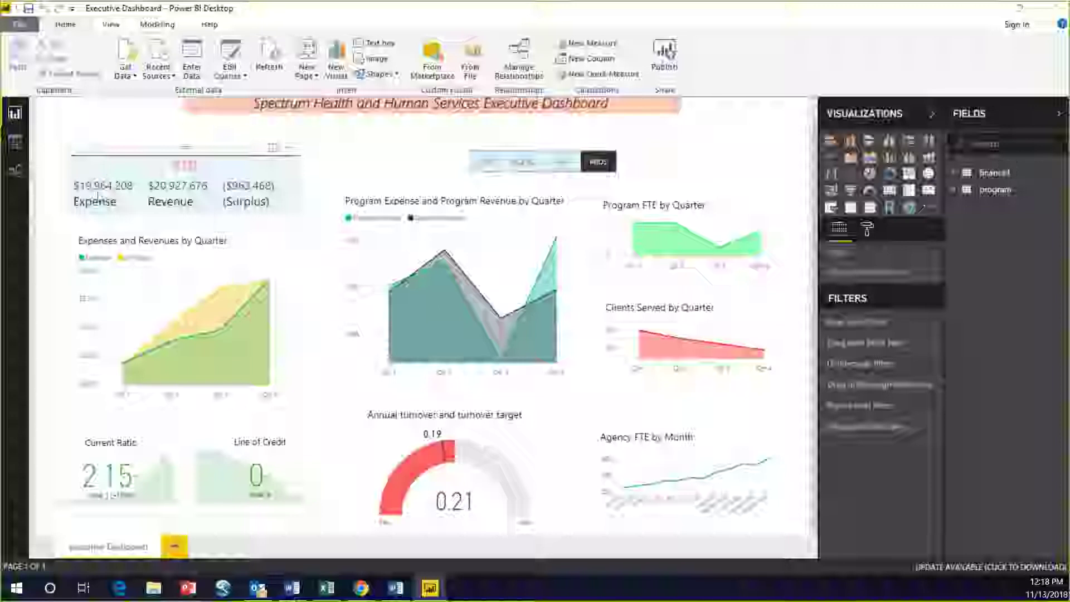
Step: Filter the dashboard by program with the slicer, going through ACT, CCBHC, HH and PROS
{"action": "left_click", "coordinate": [288, 164]}
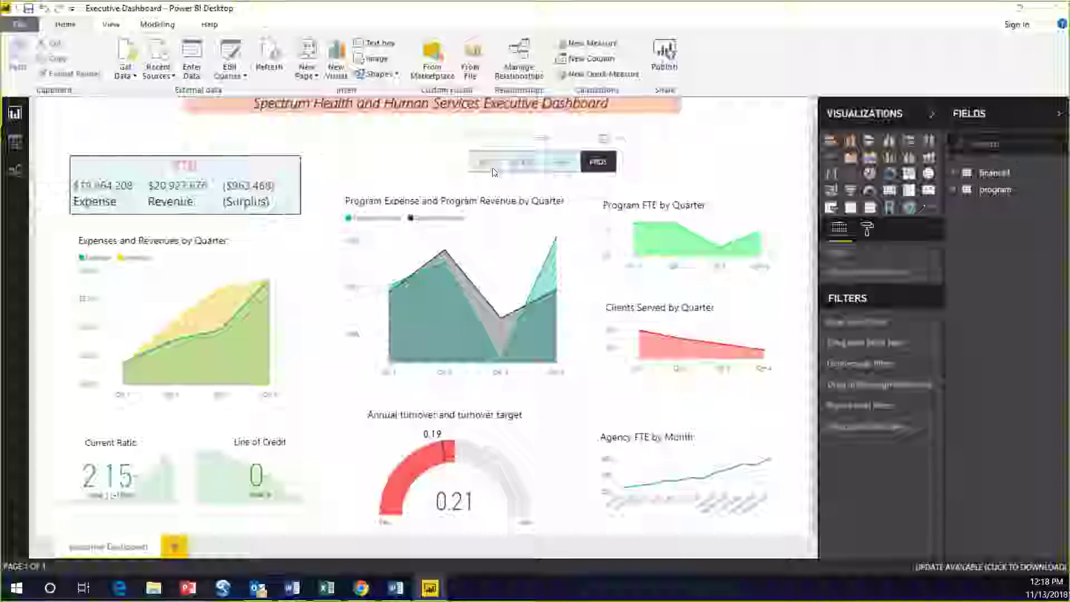
{"action": "left_click", "coordinate": [493, 167]}
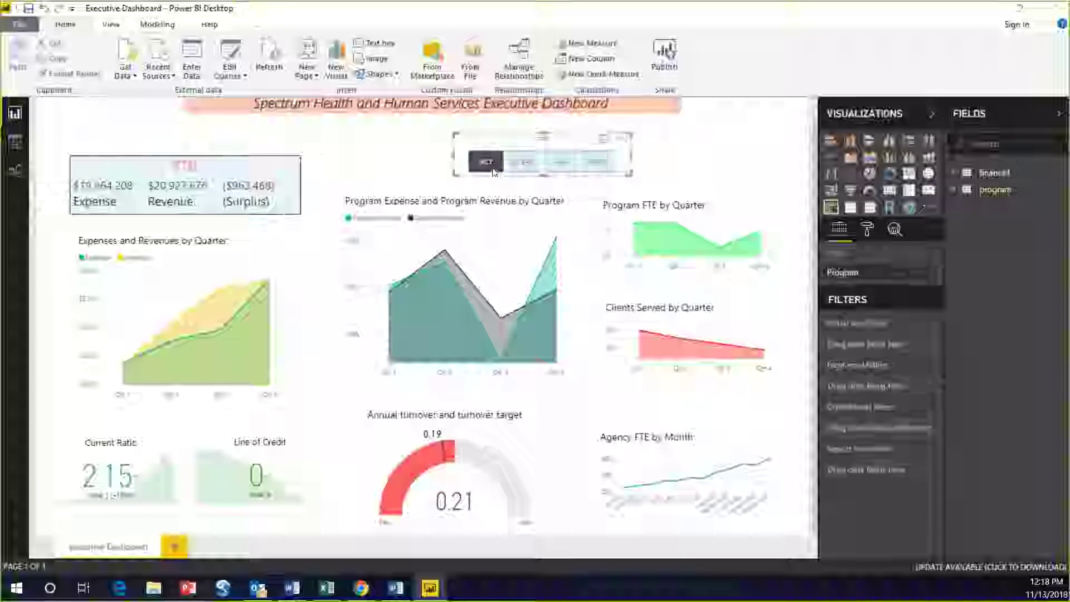
{"action": "left_click", "coordinate": [527, 167]}
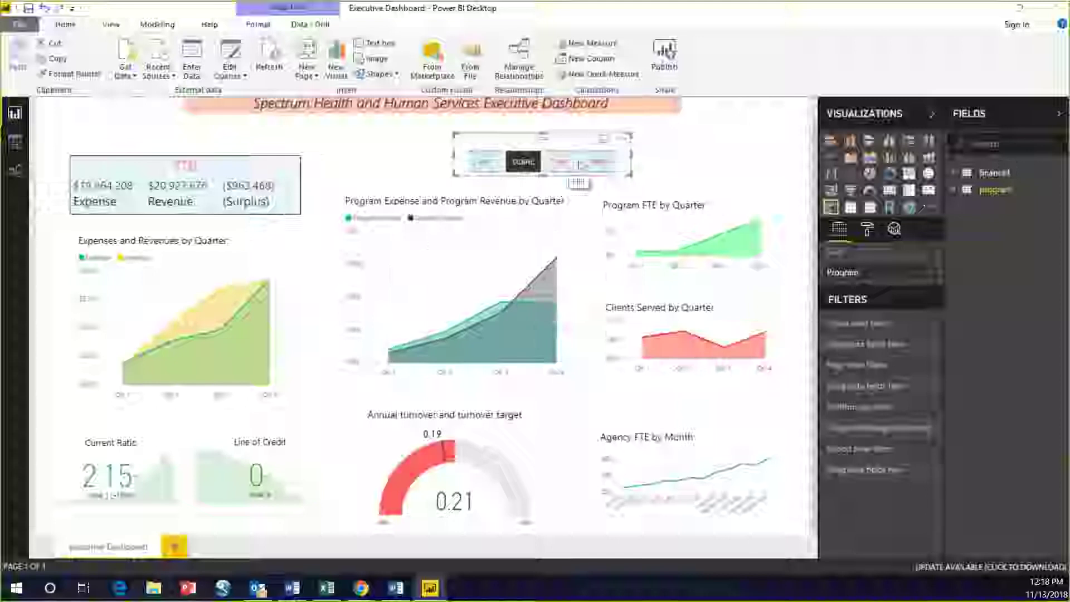
{"action": "left_click", "coordinate": [562, 163]}
{"action": "left_click", "coordinate": [597, 163]}
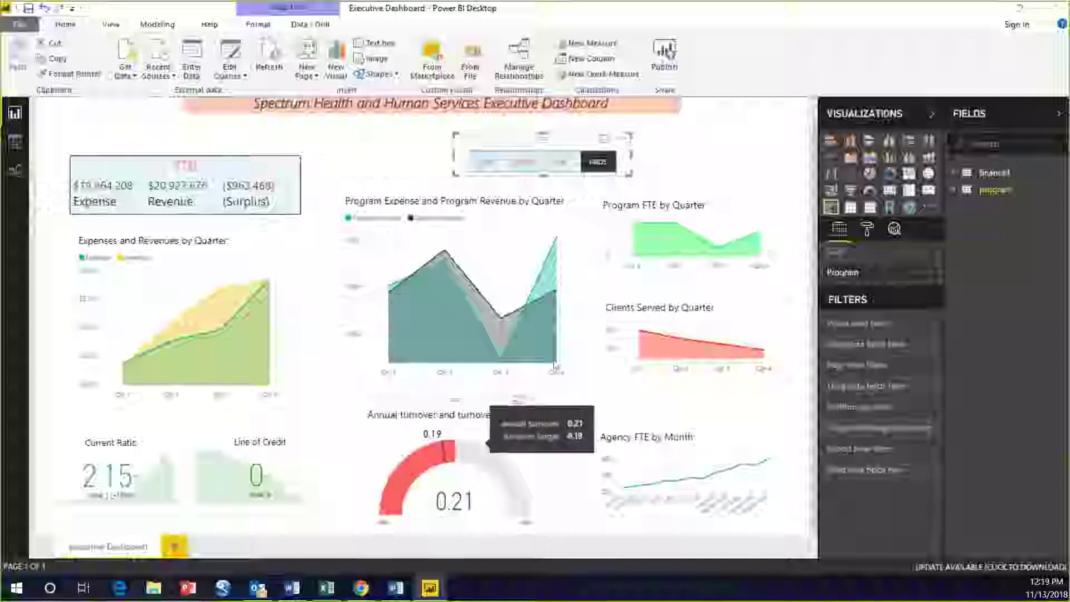
Step: Examine the data point details in the quarterly expense and revenue charts and the annual turnover gauge
{"action": "left_click", "coordinate": [155, 508]}
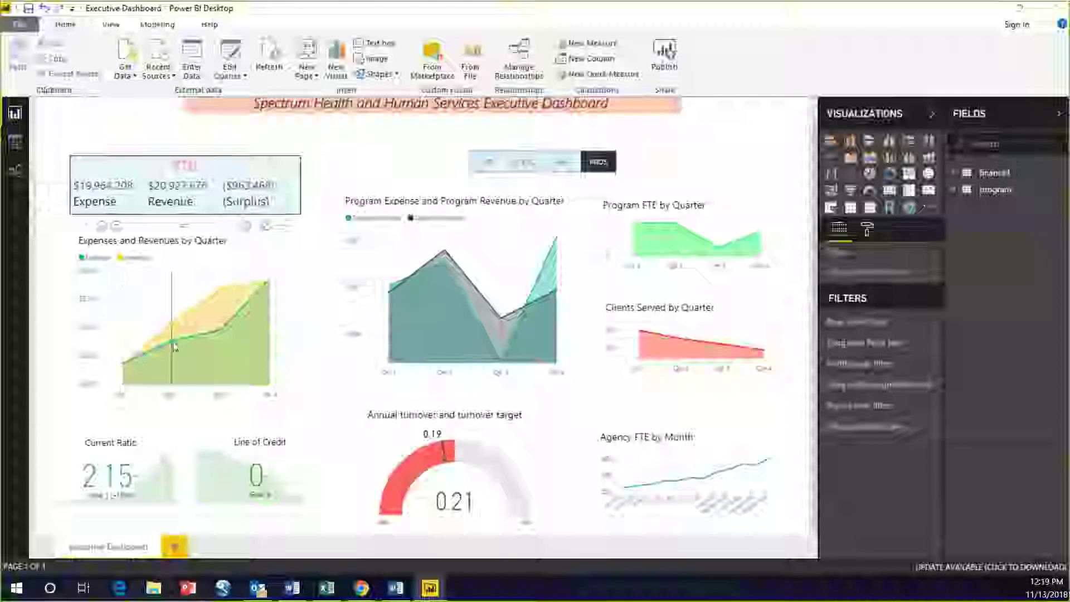
{"action": "mouse_move", "coordinate": [175, 347]}
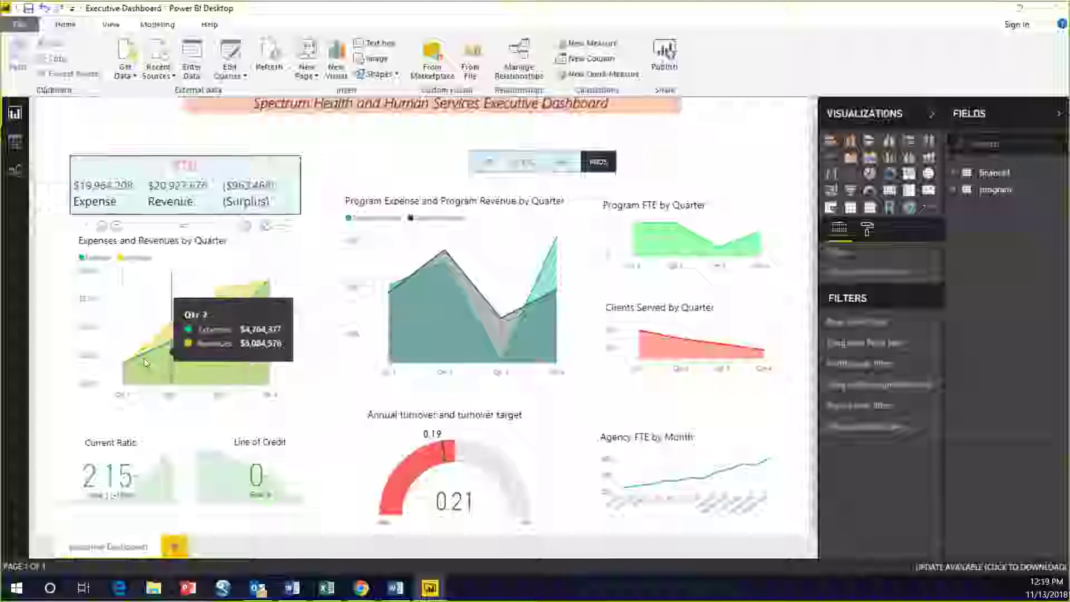
{"action": "mouse_move", "coordinate": [127, 365]}
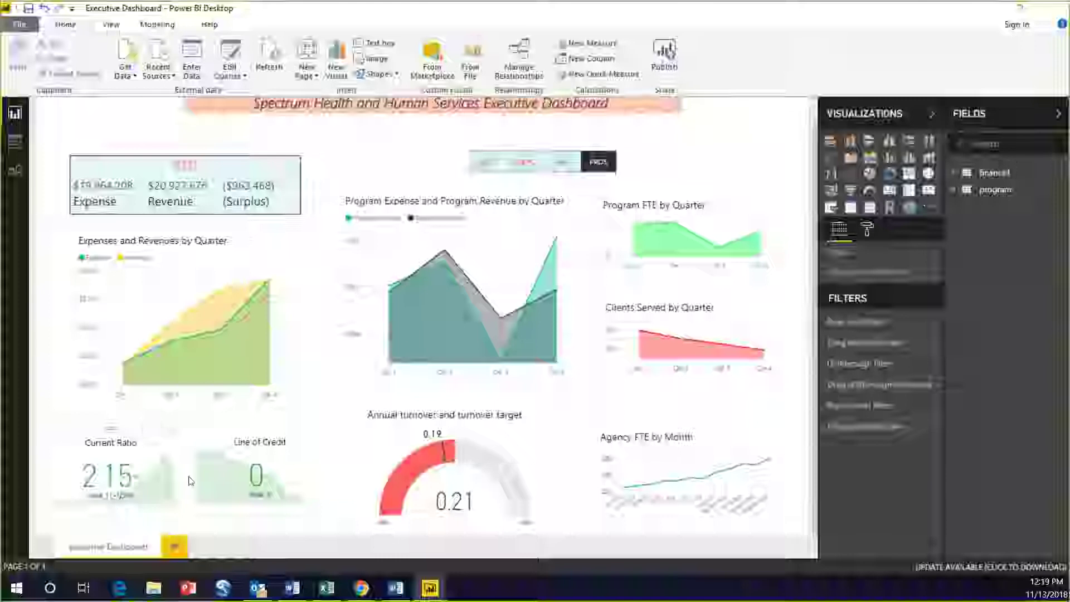
{"action": "mouse_move", "coordinate": [430, 457]}
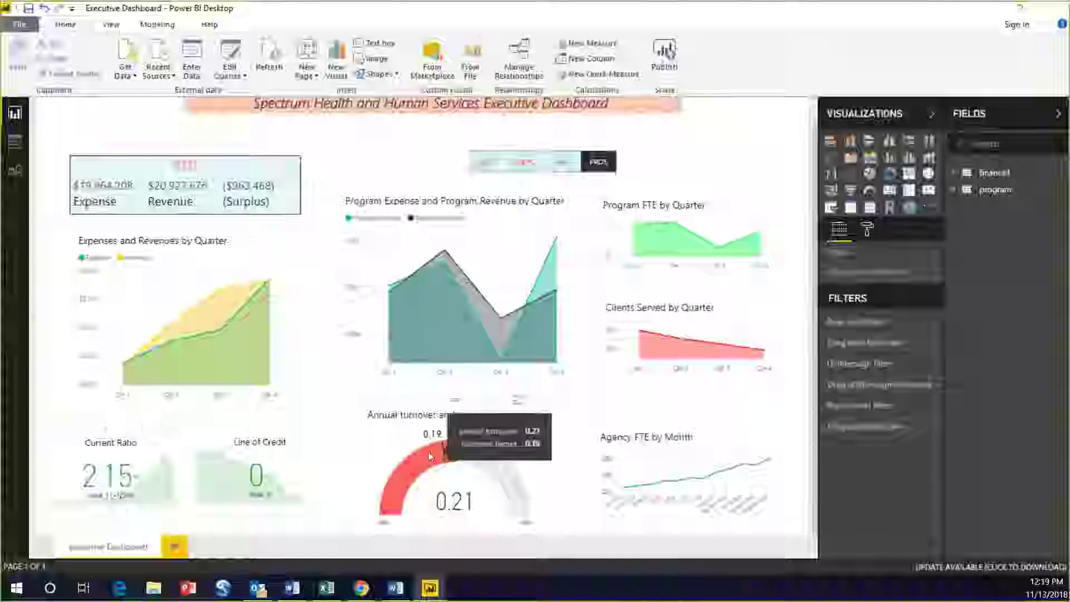
{"action": "mouse_move", "coordinate": [434, 334]}
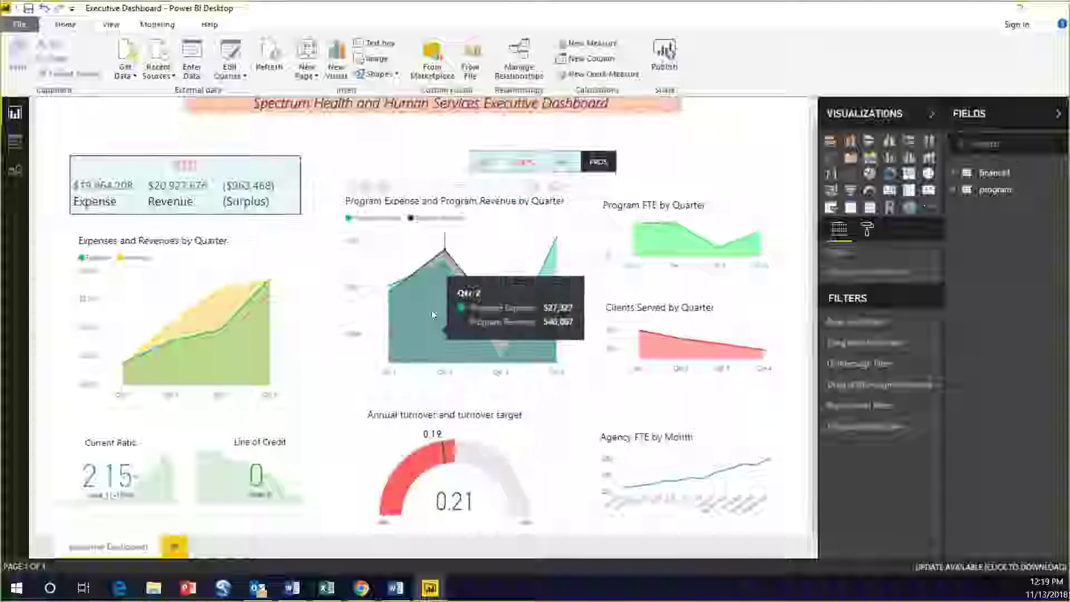
{"action": "mouse_move", "coordinate": [491, 313]}
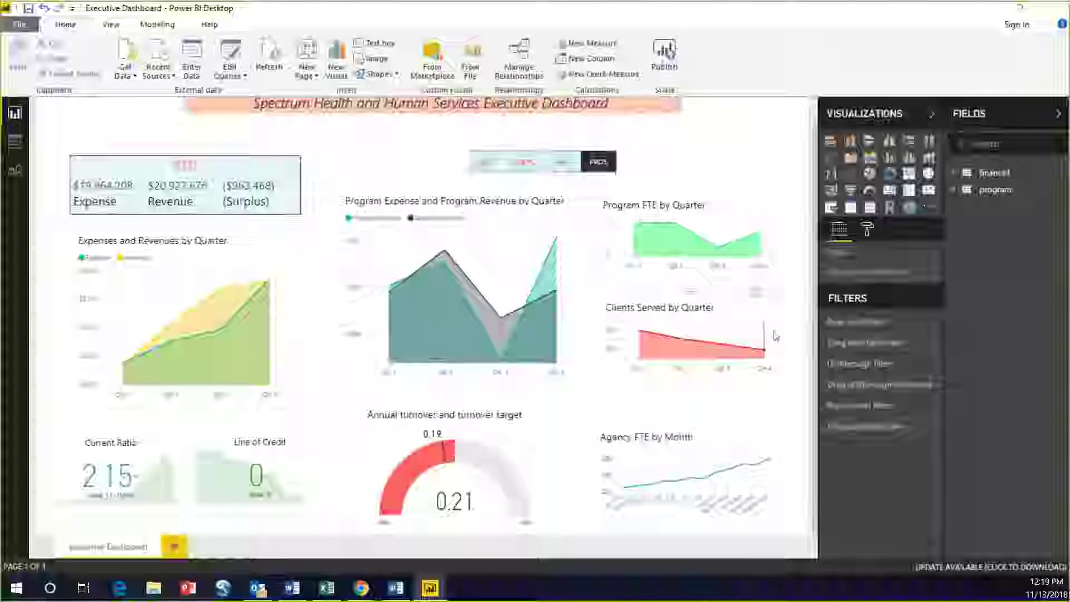
Step: Inspect which fields feed the Program Expense and Program Revenue chart and the Program FTE chart
{"action": "left_click", "coordinate": [502, 244]}
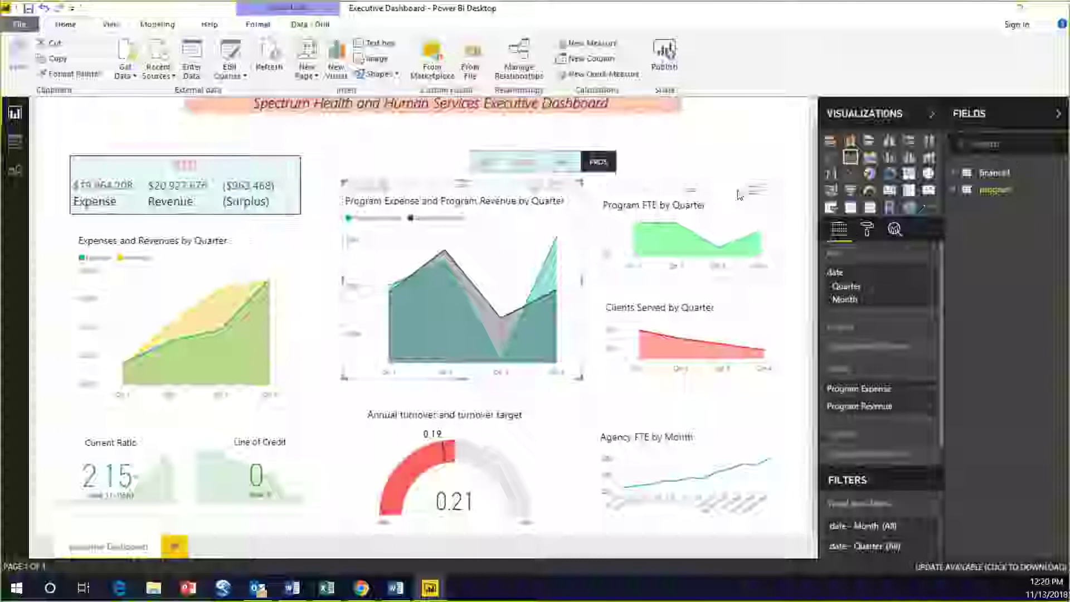
{"action": "left_click", "coordinate": [708, 272]}
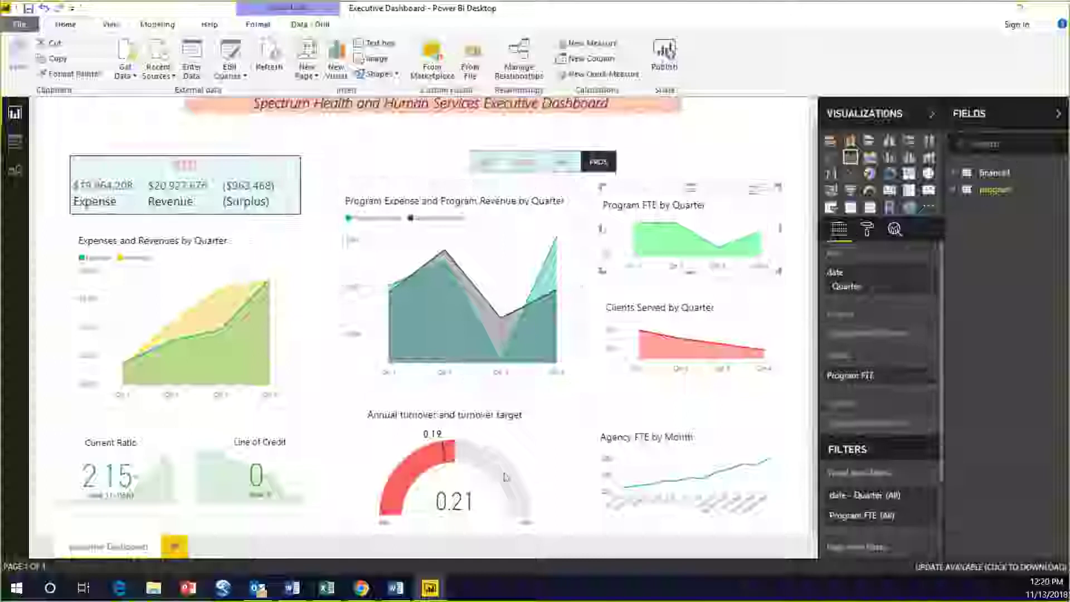
{"action": "mouse_move", "coordinate": [505, 477]}
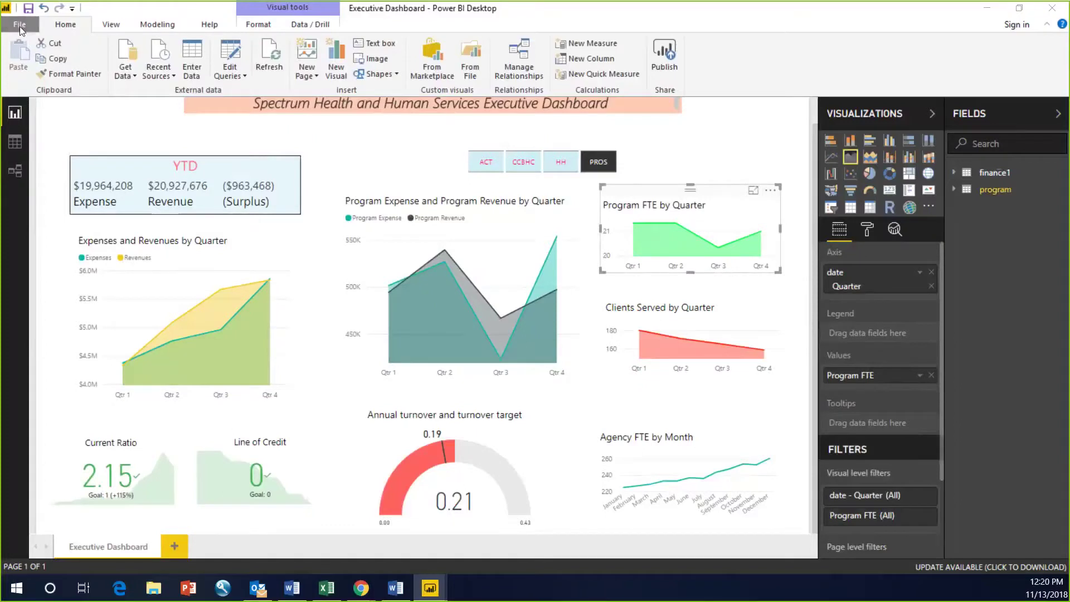
Step: Review the report's publishing options without publishing it
{"action": "left_click", "coordinate": [20, 25]}
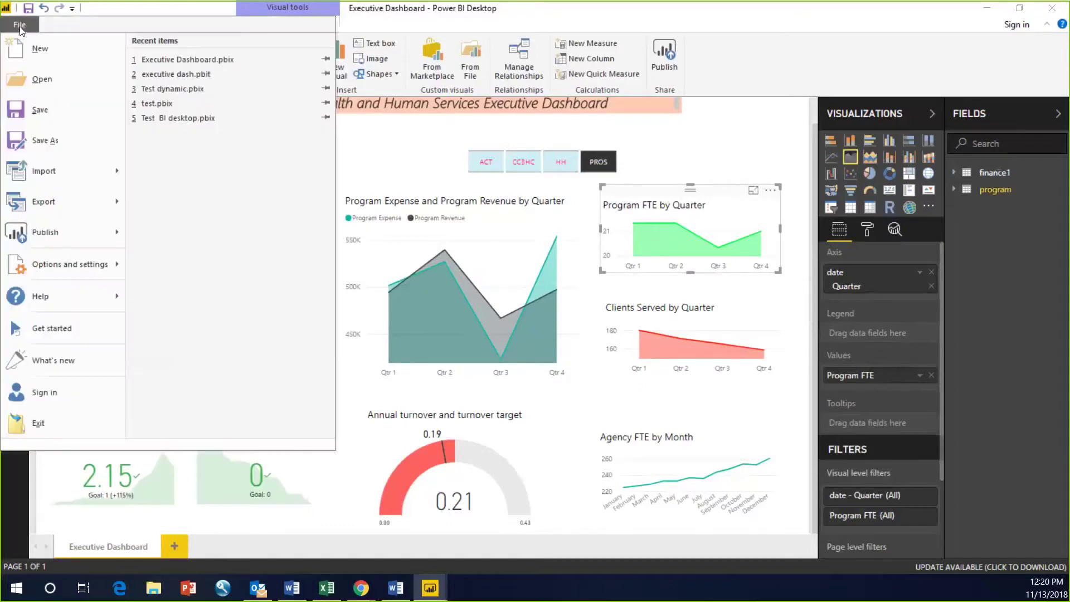
{"action": "mouse_move", "coordinate": [45, 238]}
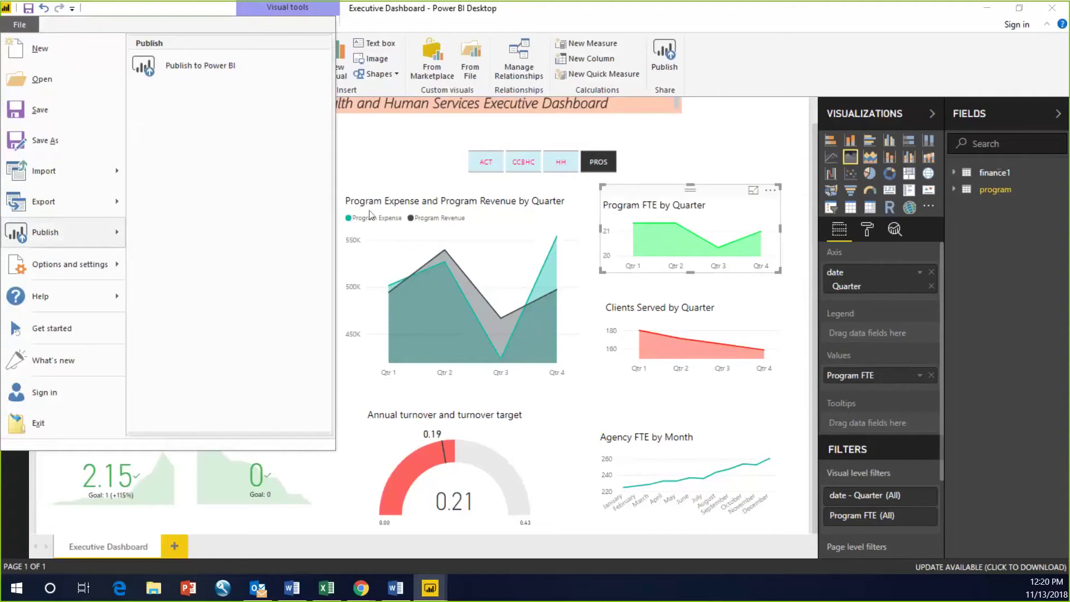
{"action": "left_click", "coordinate": [381, 164]}
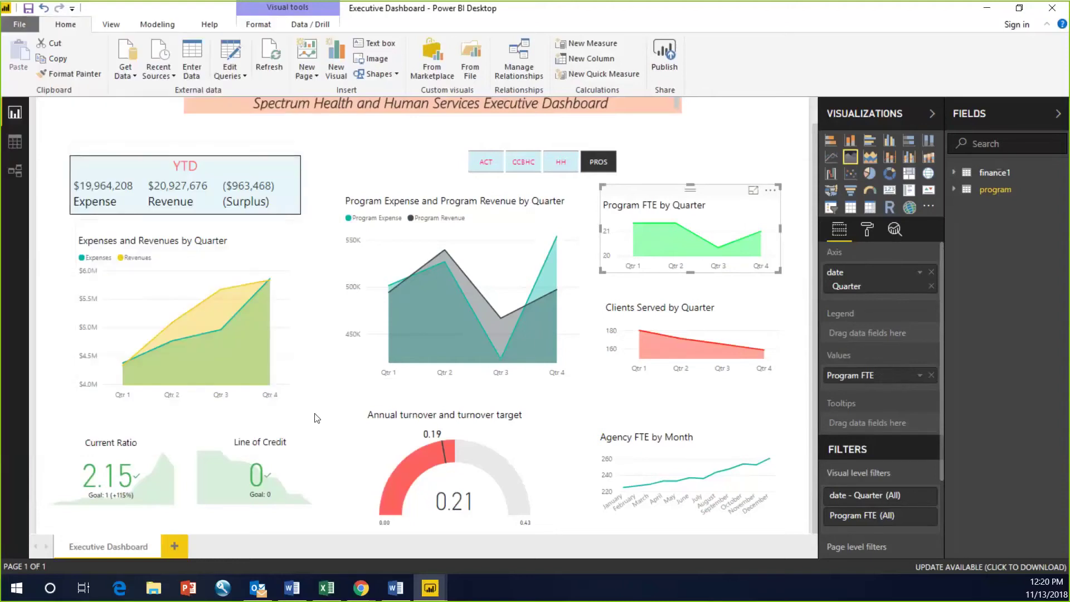
{"action": "left_click", "coordinate": [22, 25]}
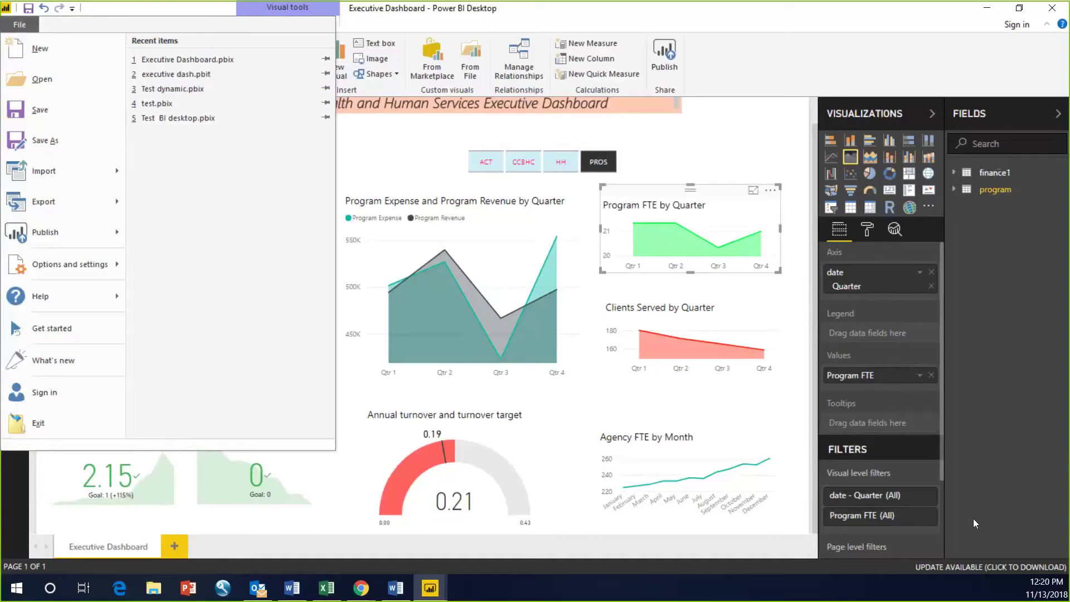
Step: Switch the Executive Dashboard page to the phone layout and look through its visuals down to the program slicer
{"action": "left_click", "coordinate": [114, 26]}
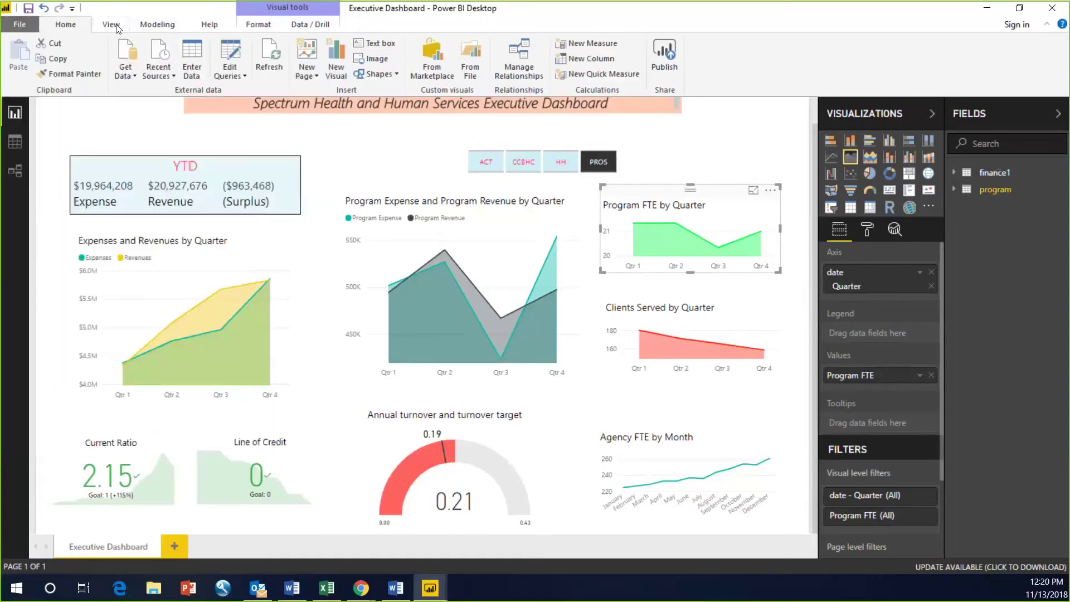
{"action": "left_click", "coordinate": [112, 25]}
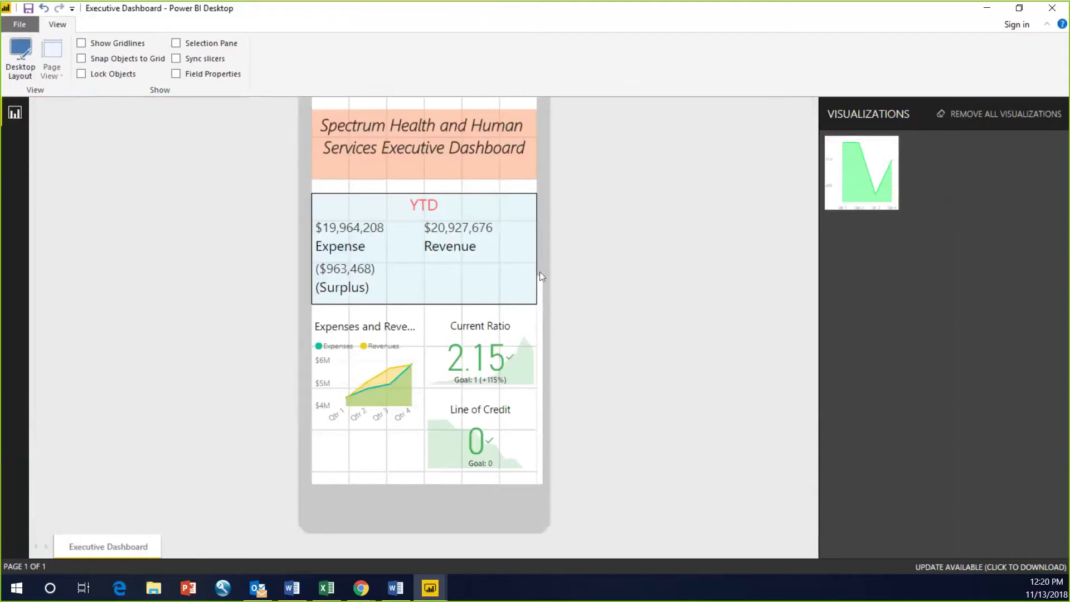
{"action": "scroll", "coordinate": [556, 392], "scroll_direction": "down", "scroll_amount": 4}
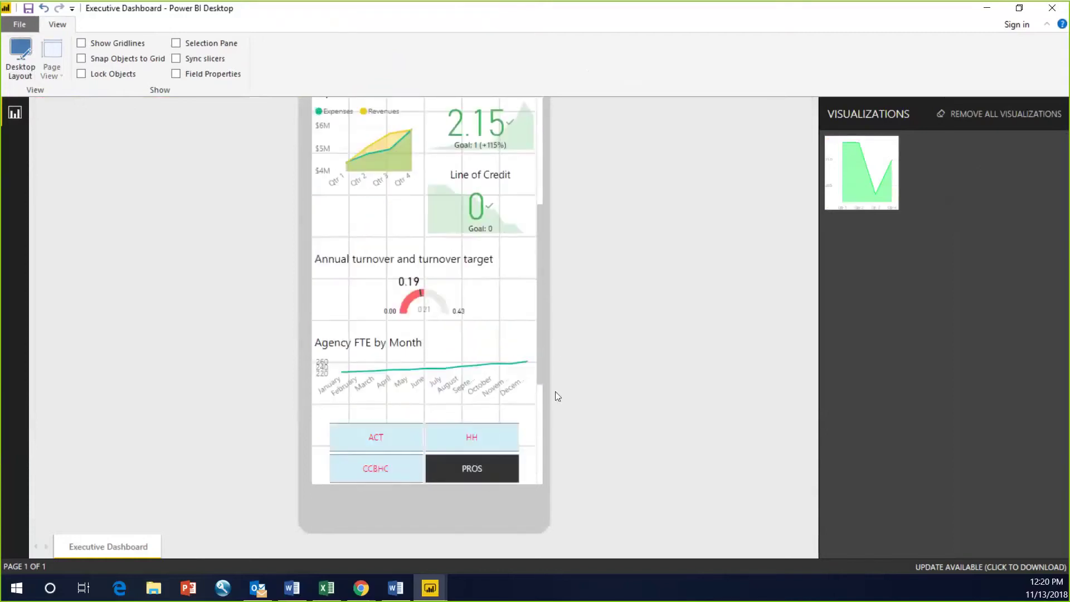
Step: Look through the remaining program visuals in the phone layout and return the Executive Dashboard to the desktop layout
{"action": "scroll", "coordinate": [555, 396], "scroll_direction": "down", "scroll_amount": 4}
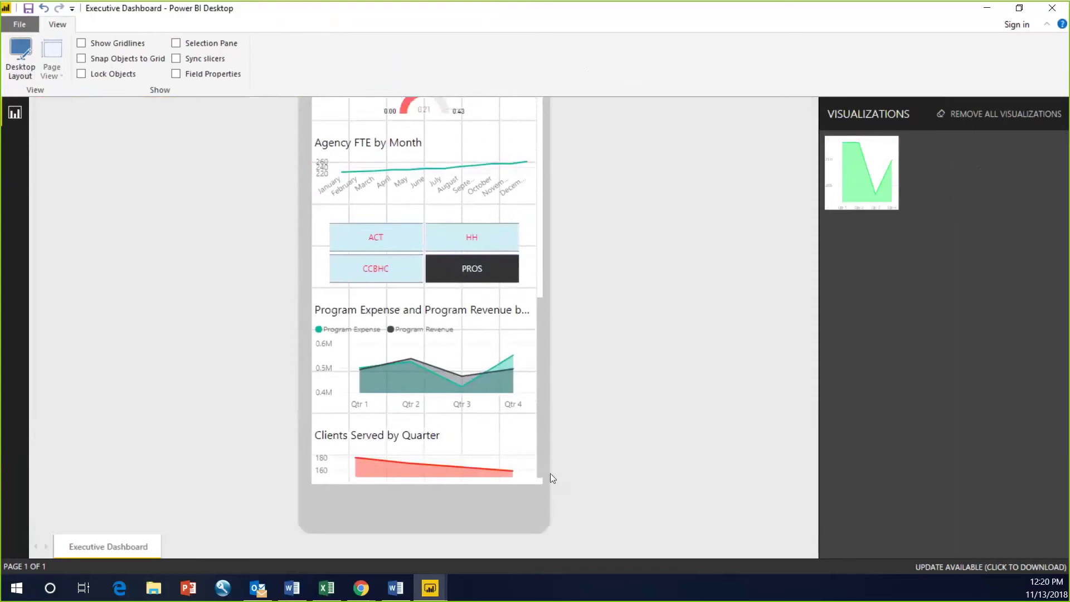
{"action": "scroll", "coordinate": [551, 473], "scroll_direction": "up", "scroll_amount": 8}
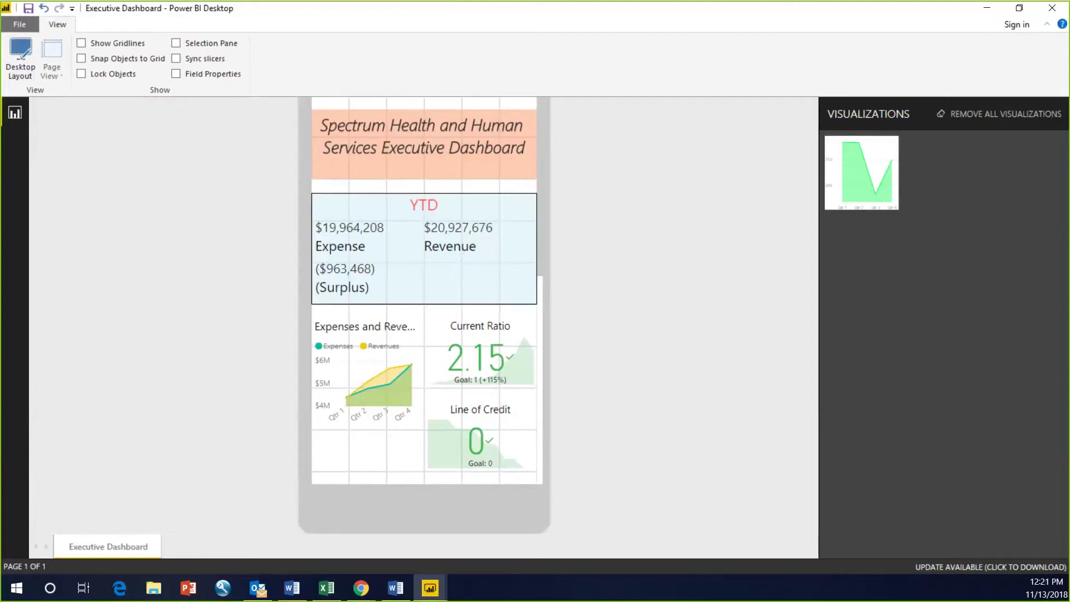
{"action": "left_click", "coordinate": [17, 62]}
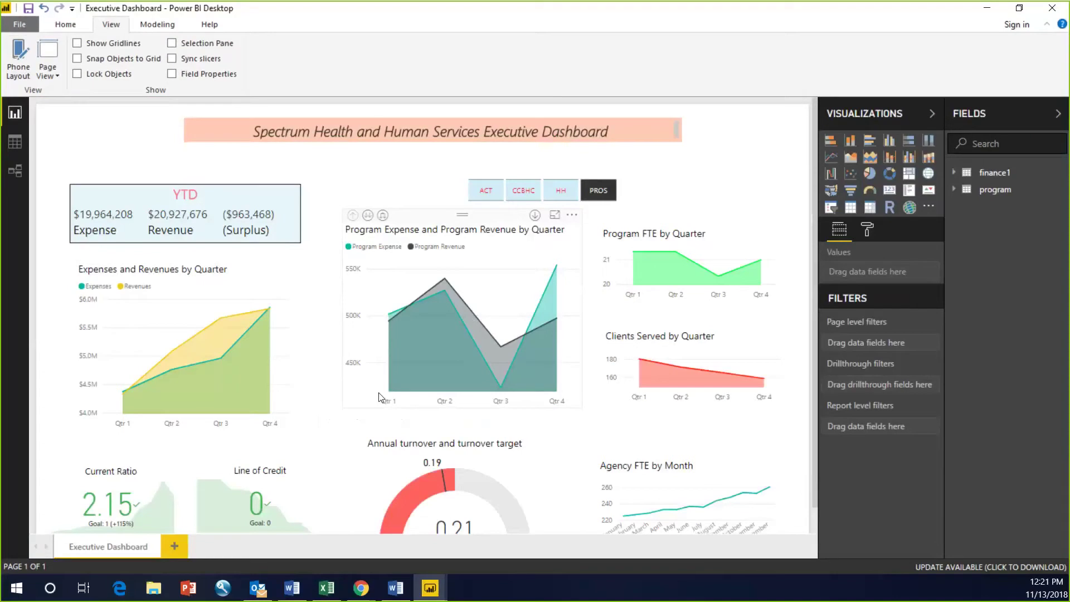
Step: Hide the field list to enlarge the report canvas and examine the program expense, clients served, turnover and agency FTE visuals
{"action": "mouse_move", "coordinate": [382, 355]}
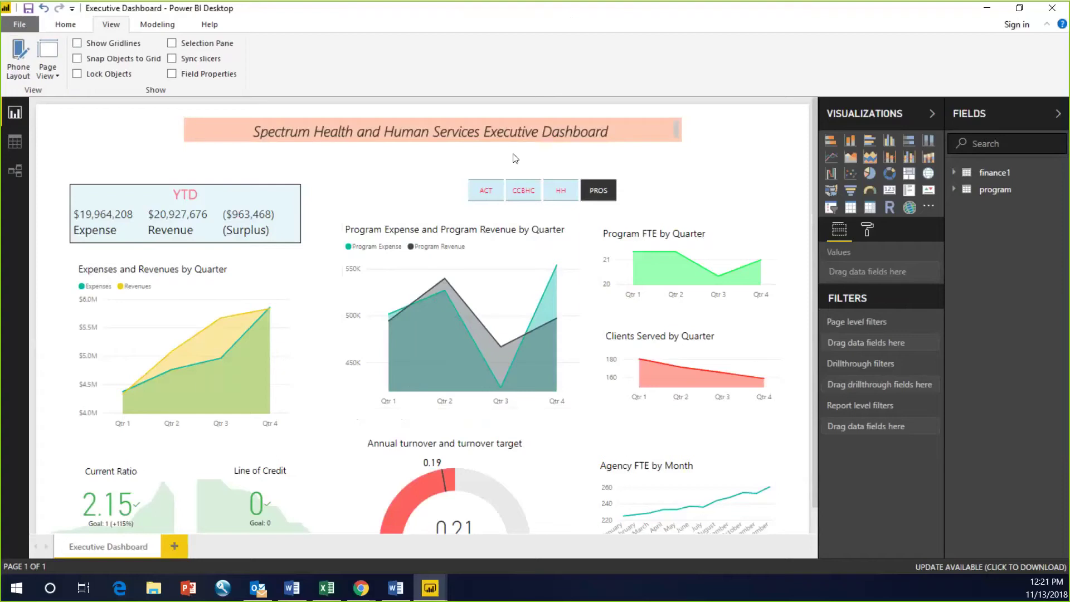
{"action": "left_click", "coordinate": [1061, 116]}
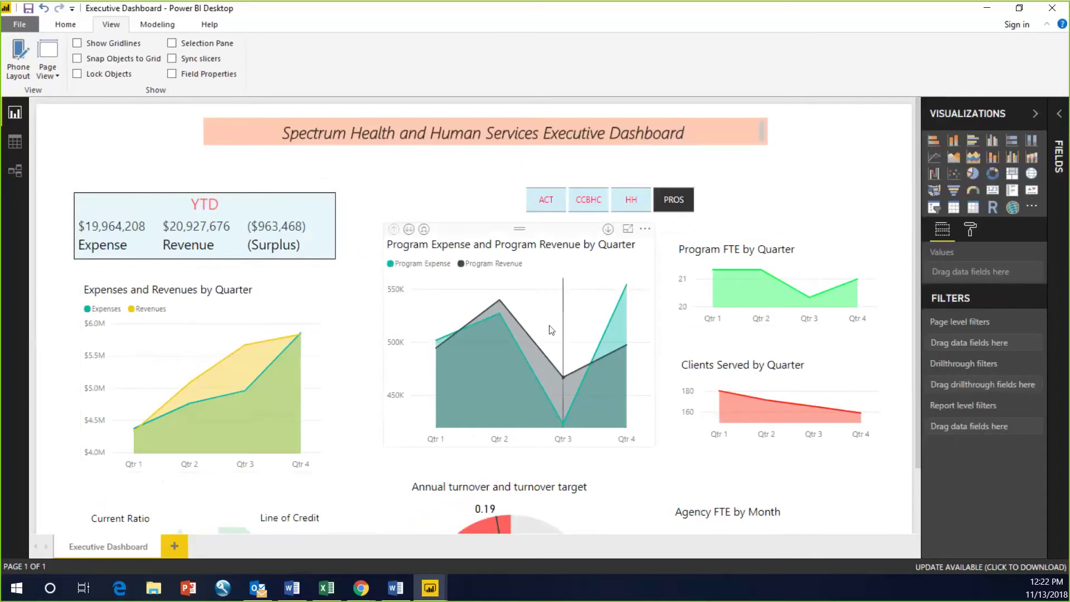
{"action": "mouse_move", "coordinate": [515, 350]}
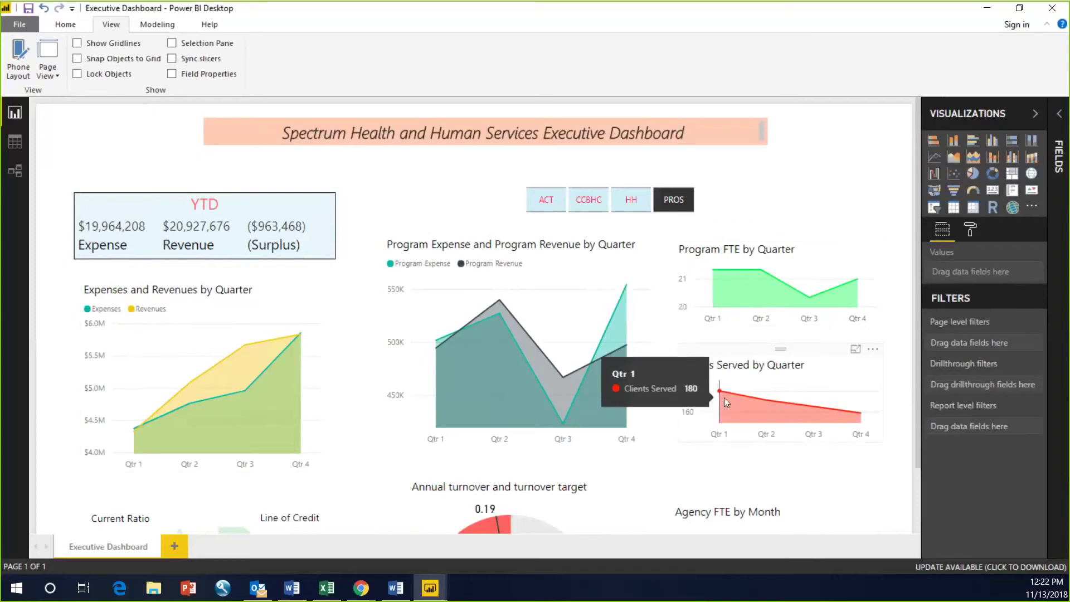
{"action": "scroll", "coordinate": [724, 397], "scroll_direction": "down", "scroll_amount": 3}
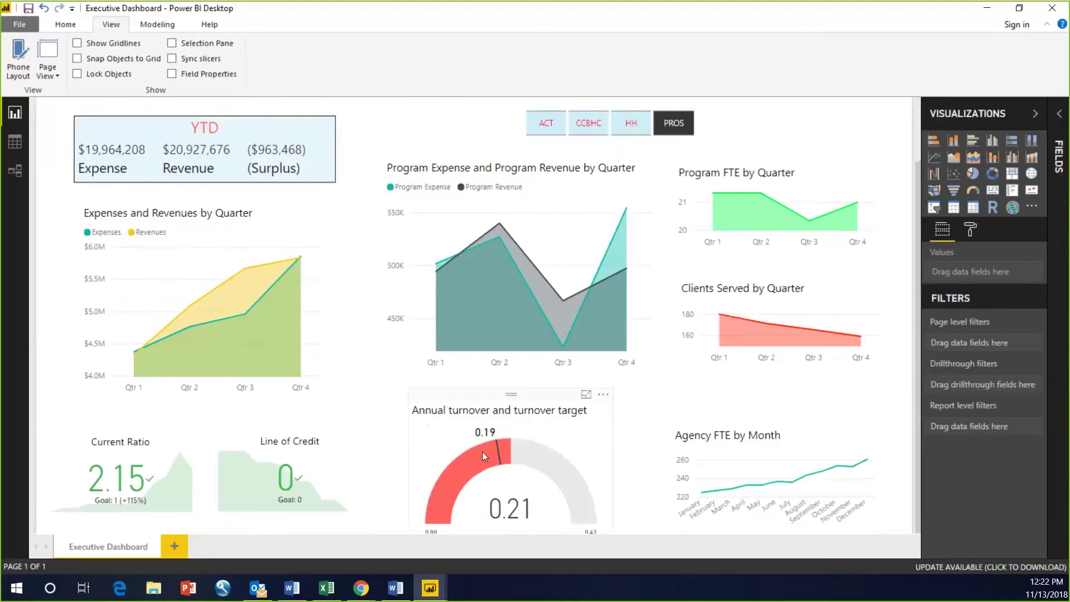
{"action": "mouse_move", "coordinate": [482, 453]}
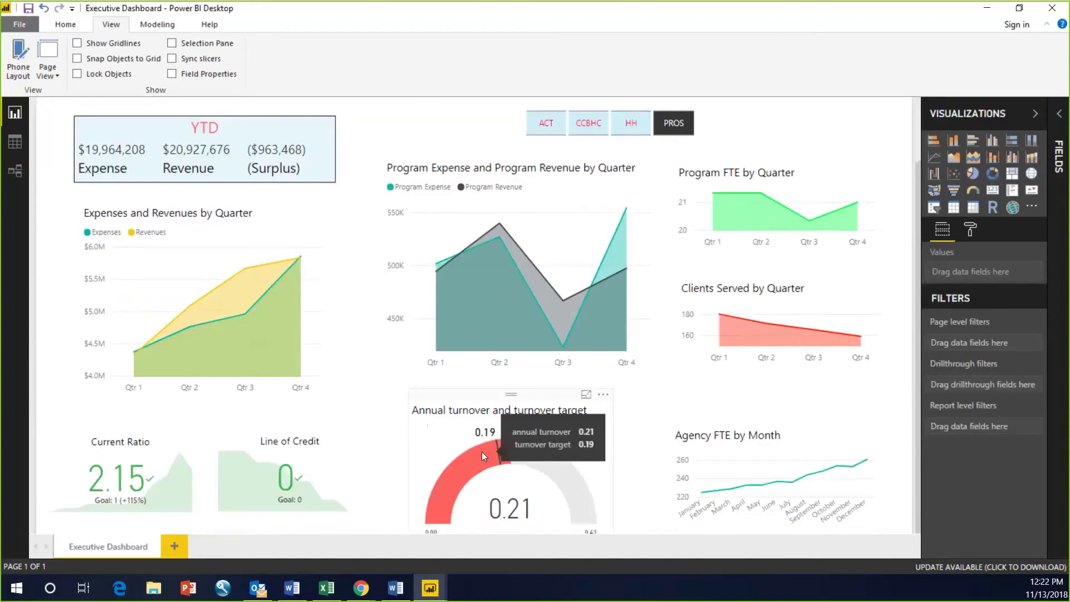
{"action": "mouse_move", "coordinate": [811, 493]}
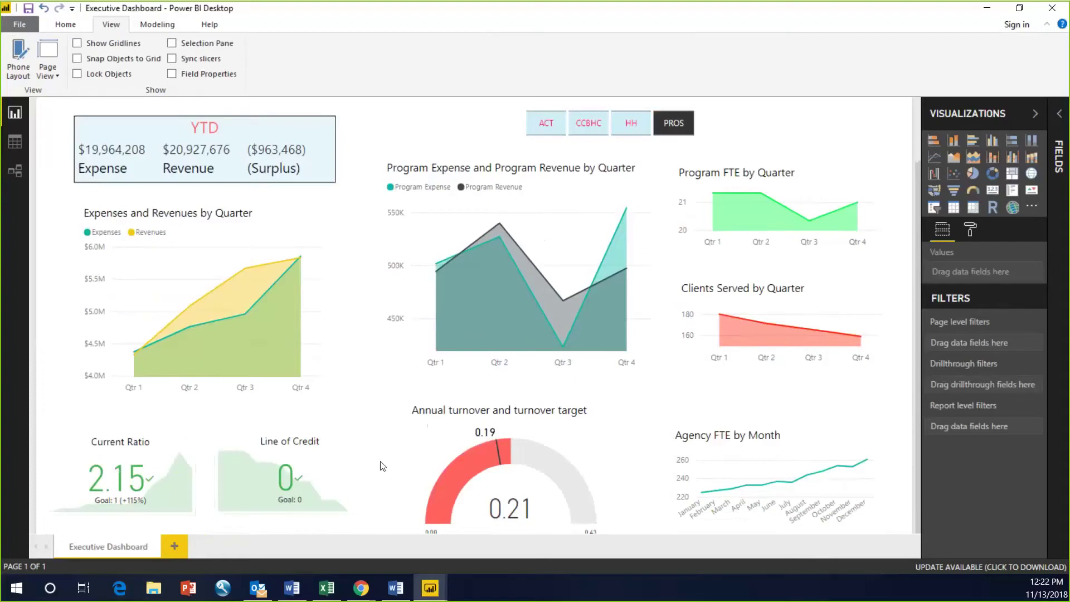
{"action": "scroll", "coordinate": [383, 466], "scroll_direction": "up", "scroll_amount": 2}
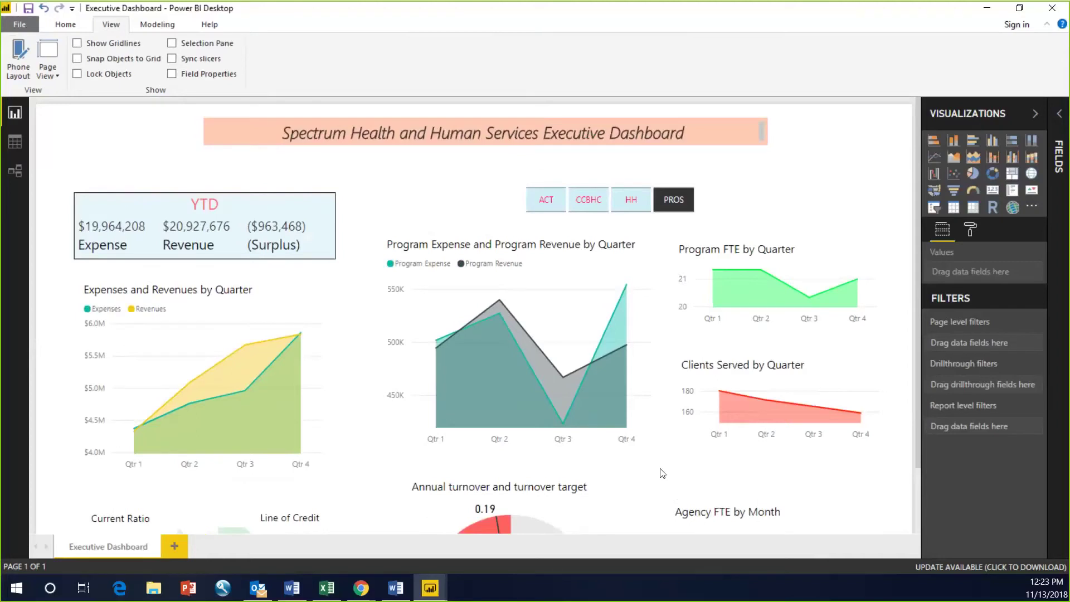
{"action": "scroll", "coordinate": [662, 473], "scroll_direction": "down", "scroll_amount": 3}
{"action": "scroll", "coordinate": [196, 201], "scroll_direction": "up", "scroll_amount": 3}
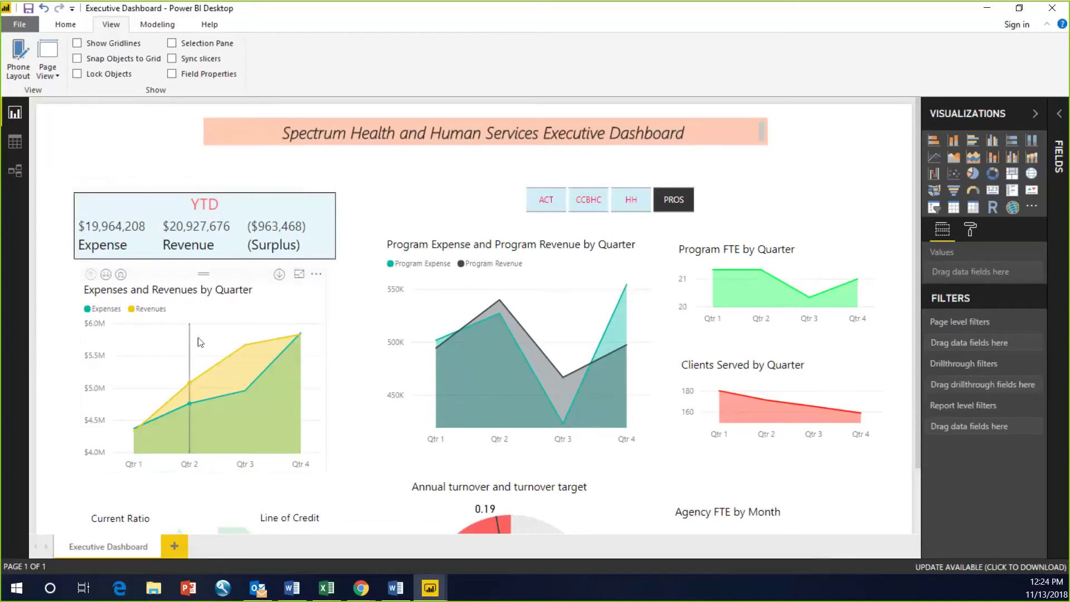
Step: Examine the quarterly data point details in the agency Expenses and Revenues chart and the Program Expense and Program Revenue chart
{"action": "mouse_move", "coordinate": [164, 354]}
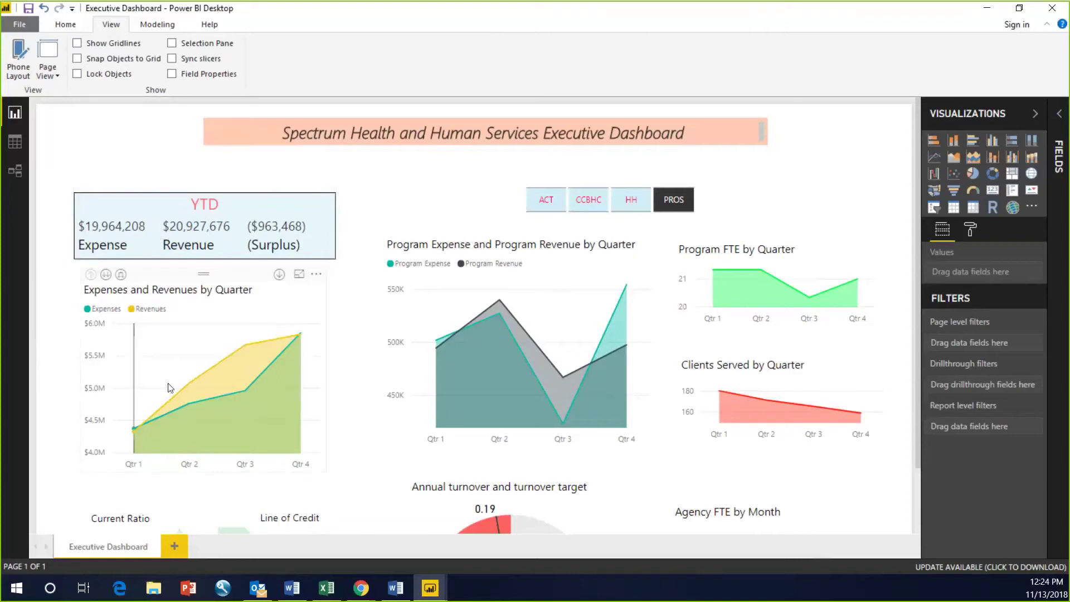
{"action": "mouse_move", "coordinate": [197, 385]}
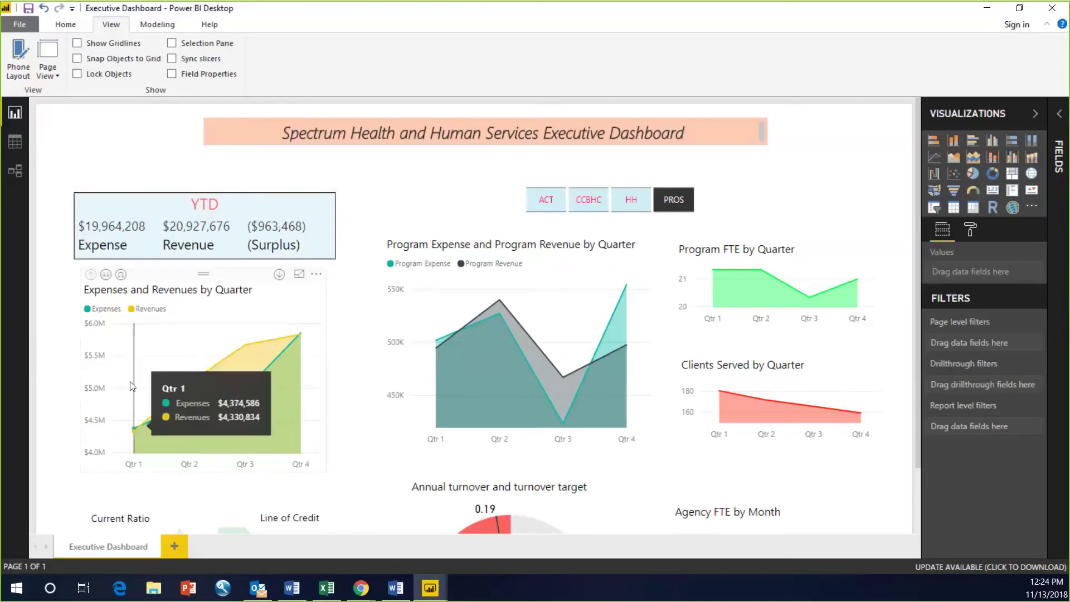
{"action": "left_click", "coordinate": [129, 235]}
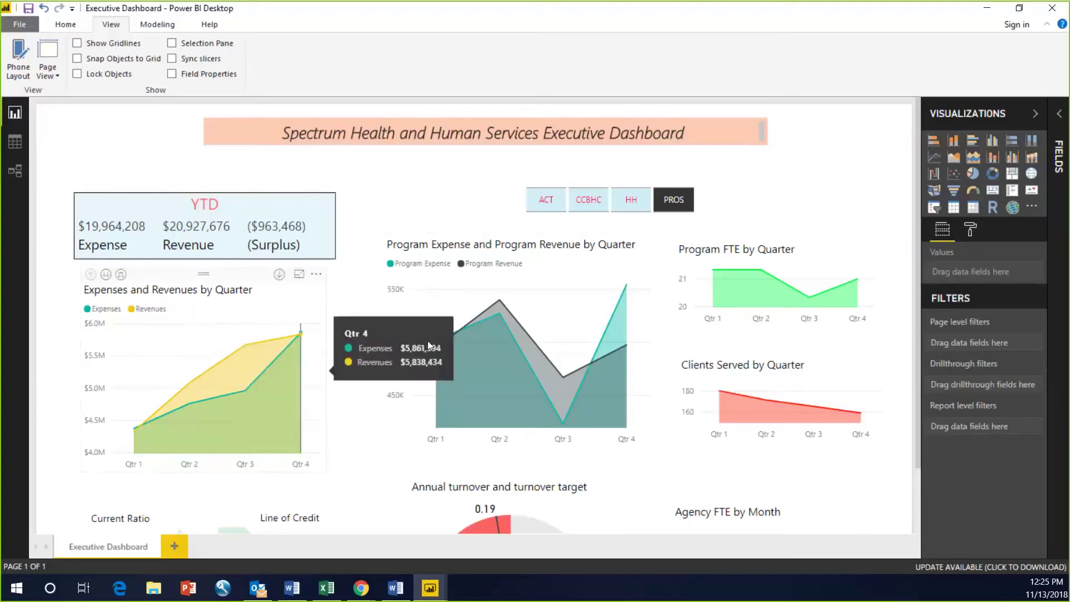
{"action": "mouse_move", "coordinate": [505, 348]}
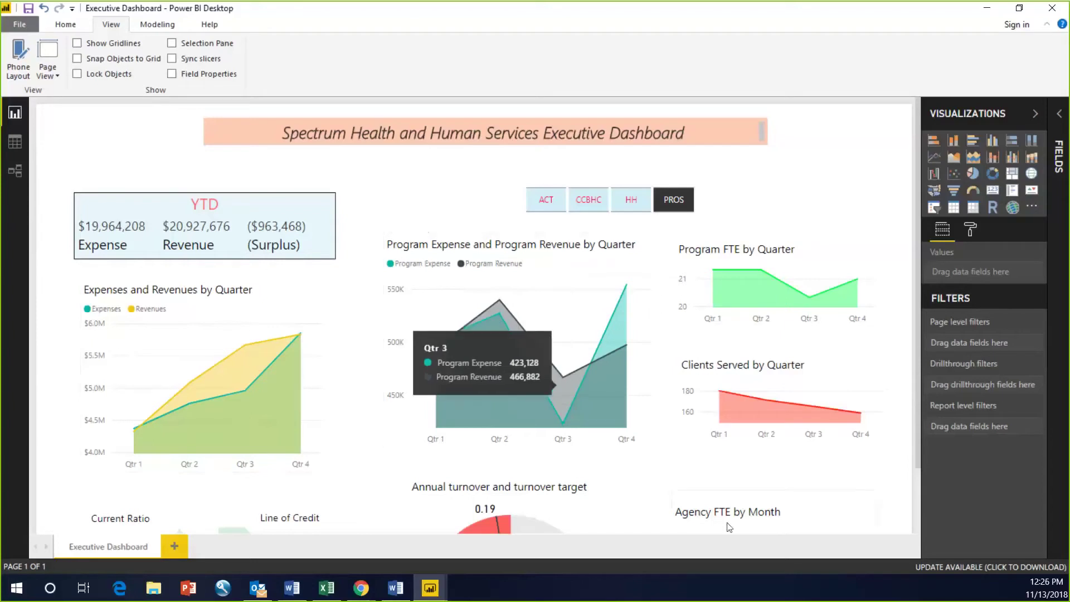
Step: Examine the Agency FTE by Month chart and the Line of Credit indicator on the lower part of the dashboard
{"action": "scroll", "coordinate": [711, 504], "scroll_direction": "down", "scroll_amount": 2}
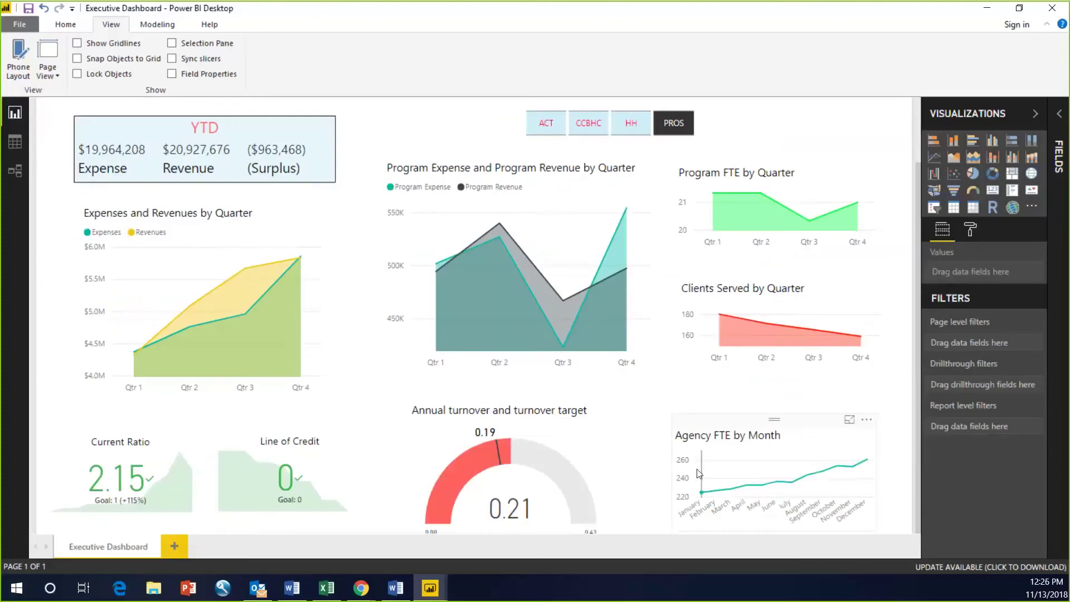
{"action": "mouse_move", "coordinate": [698, 472]}
{"action": "scroll", "coordinate": [326, 425], "scroll_direction": "up", "scroll_amount": 2}
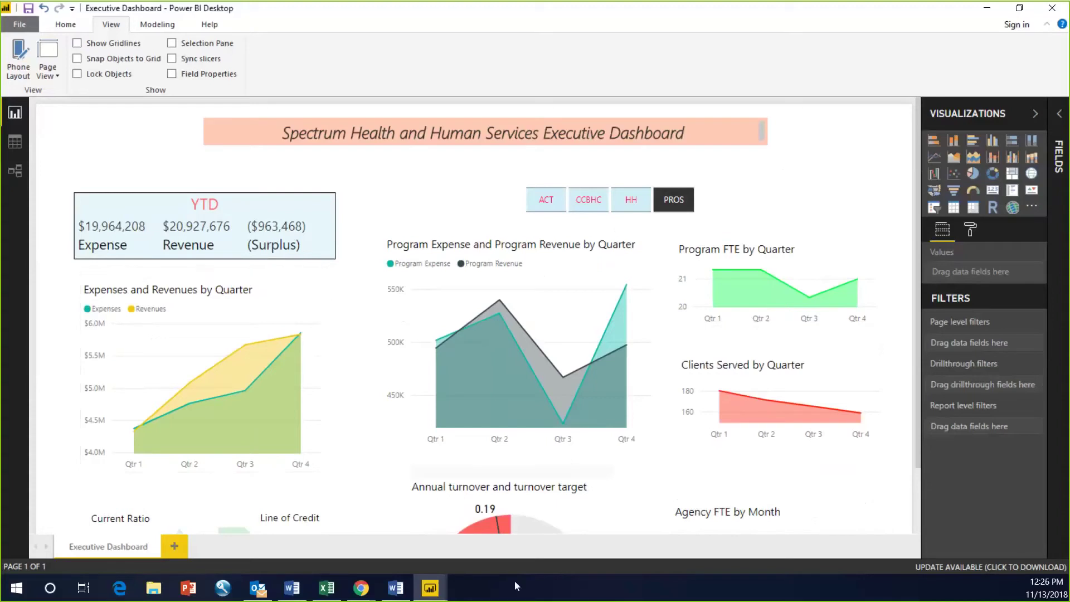
{"action": "scroll", "coordinate": [524, 453], "scroll_direction": "down", "scroll_amount": 2}
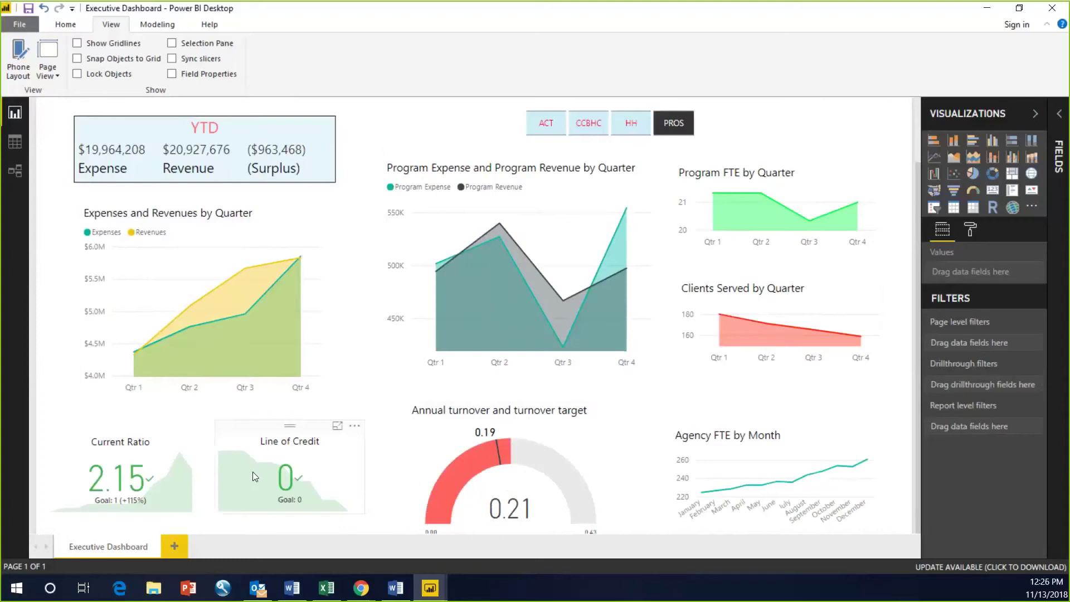
{"action": "scroll", "coordinate": [252, 471], "scroll_direction": "up", "scroll_amount": 2}
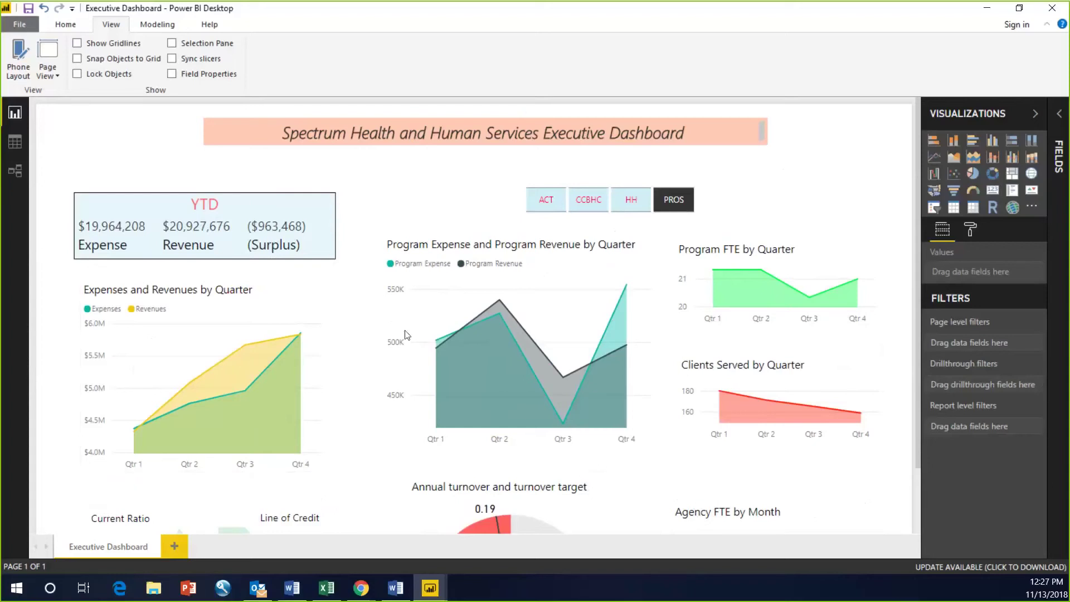
Step: Convert the Program FTE by Quarter chart to an R script visual and collapse its R script editor
{"action": "mouse_move", "coordinate": [529, 383]}
{"action": "left_click", "coordinate": [690, 275]}
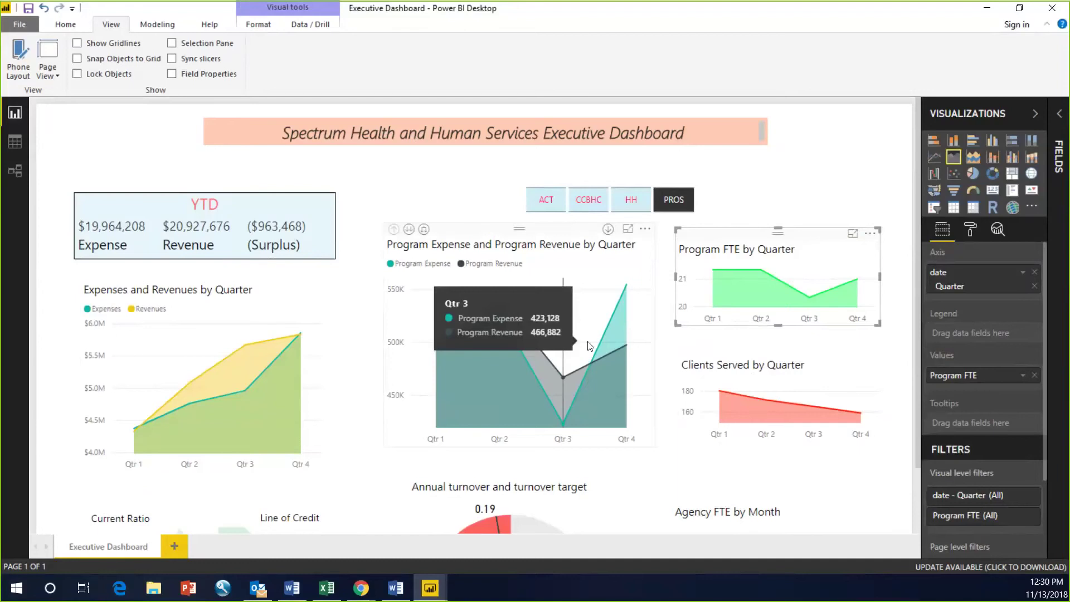
{"action": "left_click", "coordinate": [67, 25]}
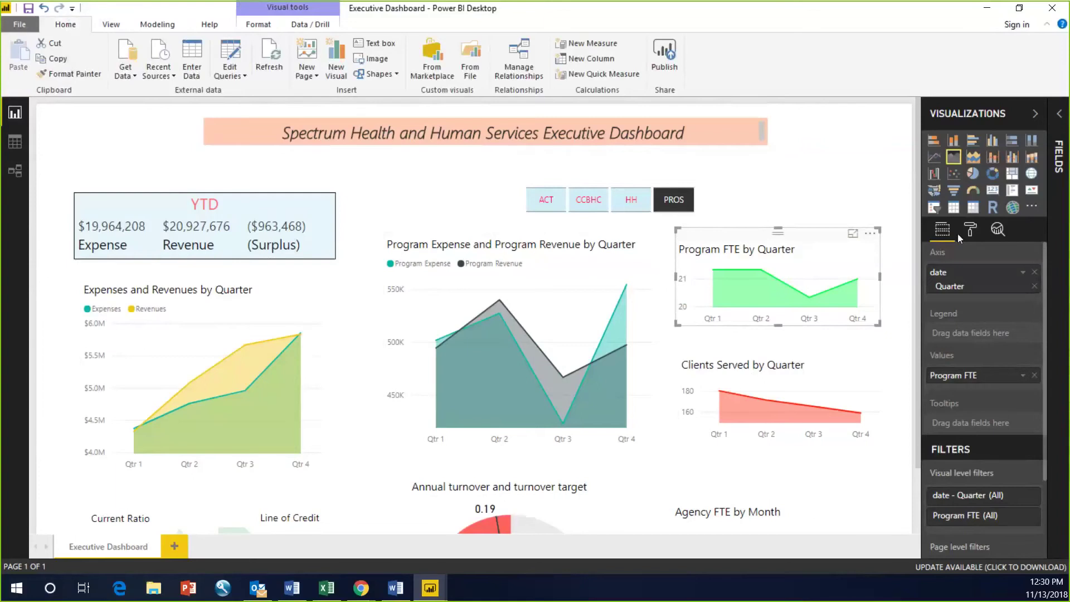
{"action": "left_click", "coordinate": [994, 208]}
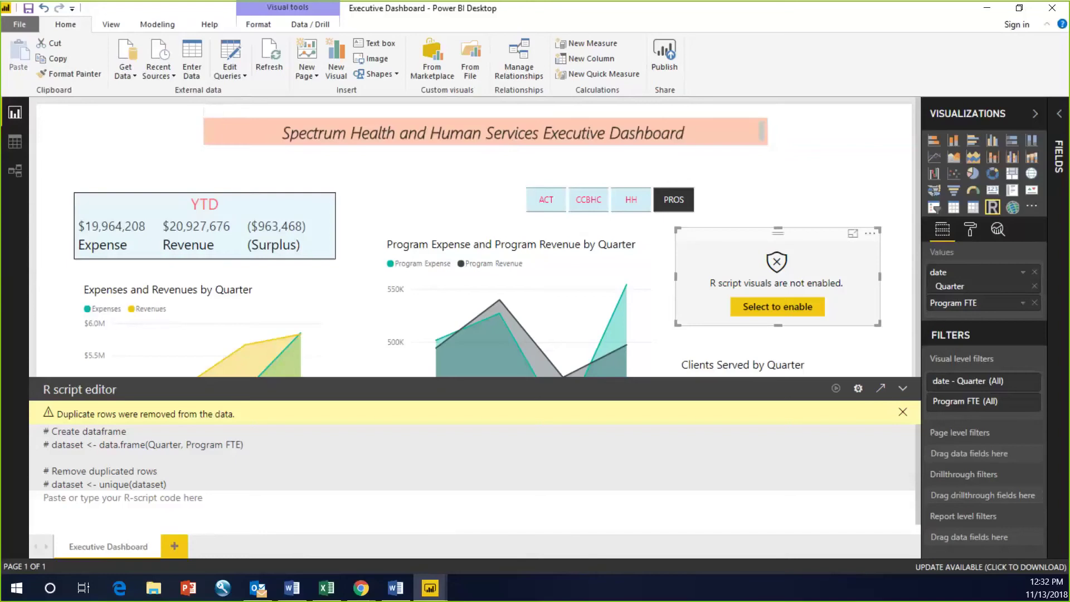
{"action": "left_click", "coordinate": [903, 413]}
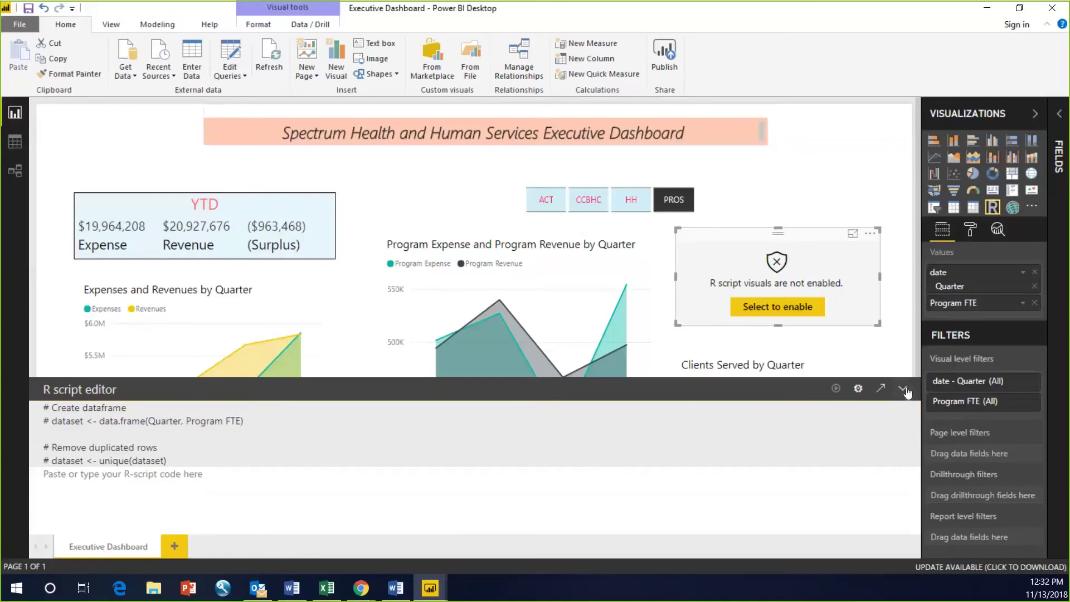
{"action": "left_click", "coordinate": [903, 390]}
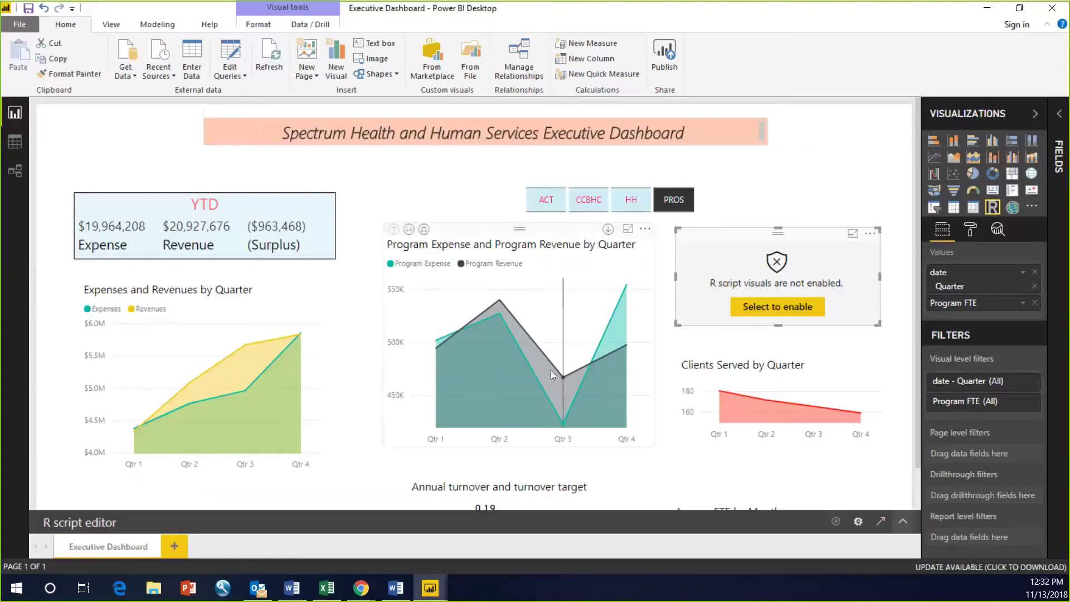
{"action": "mouse_move", "coordinate": [551, 370]}
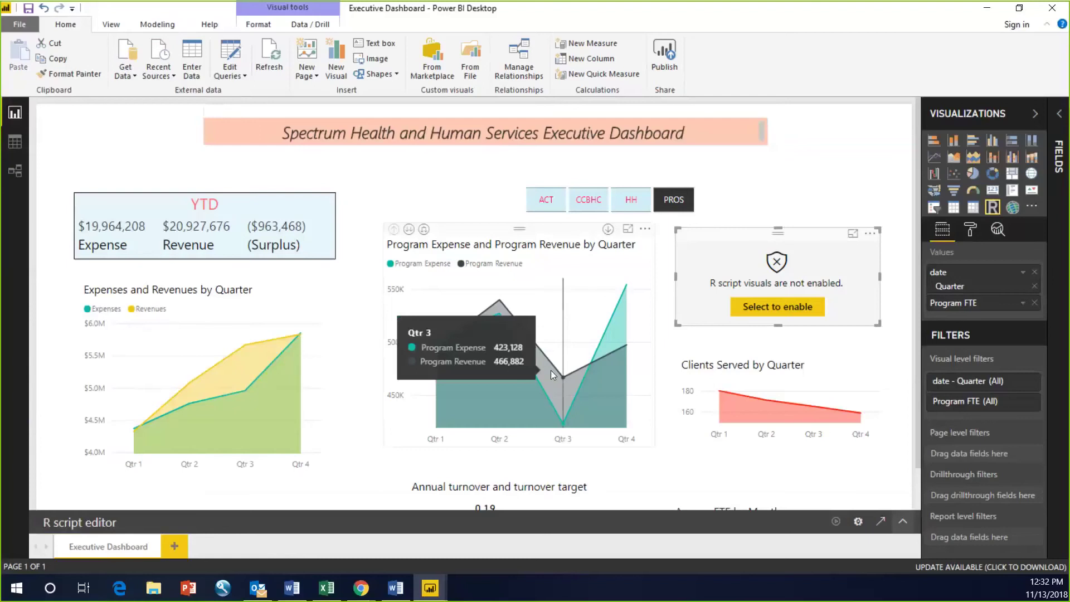